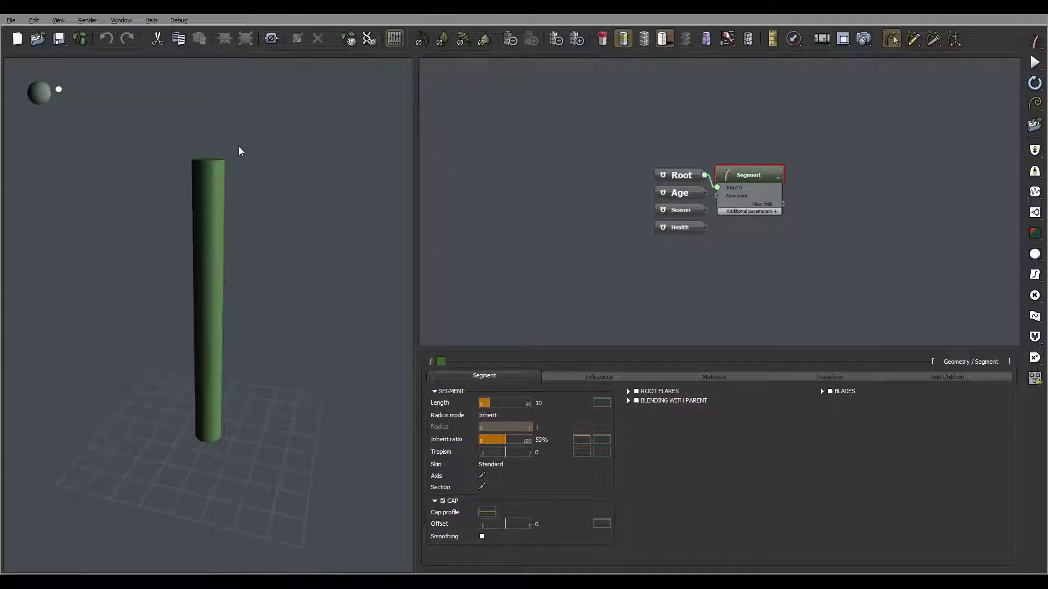
Step: Add a second Segment node as a child of the existing Segment and set its length to 5
left_click_drag(199, 164, 202, 161)
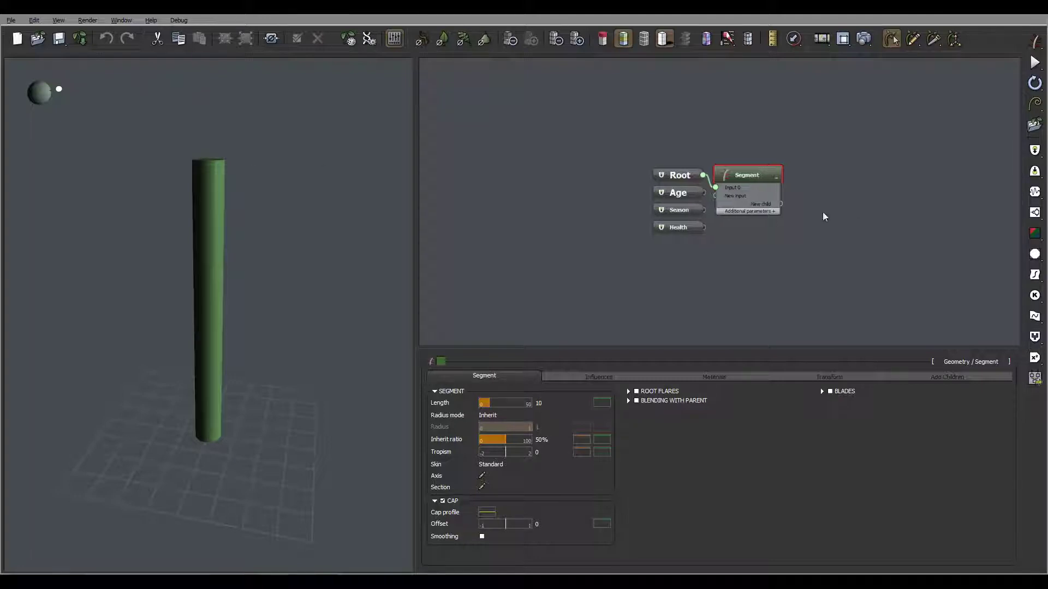
middle_click_drag(824, 215, 692, 221)
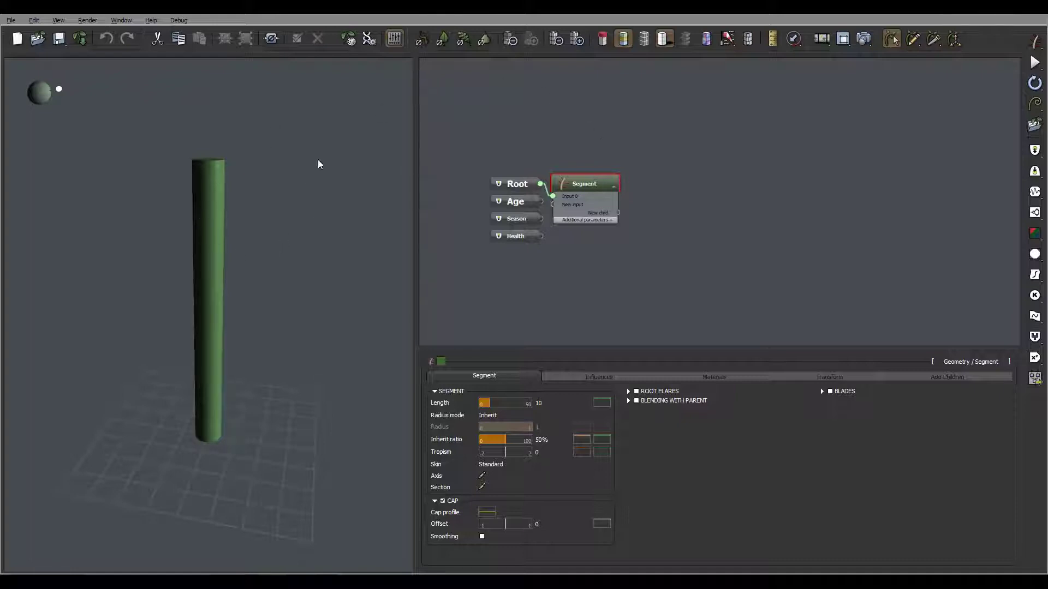
left_click_drag(609, 183, 649, 169)
right_click(682, 164)
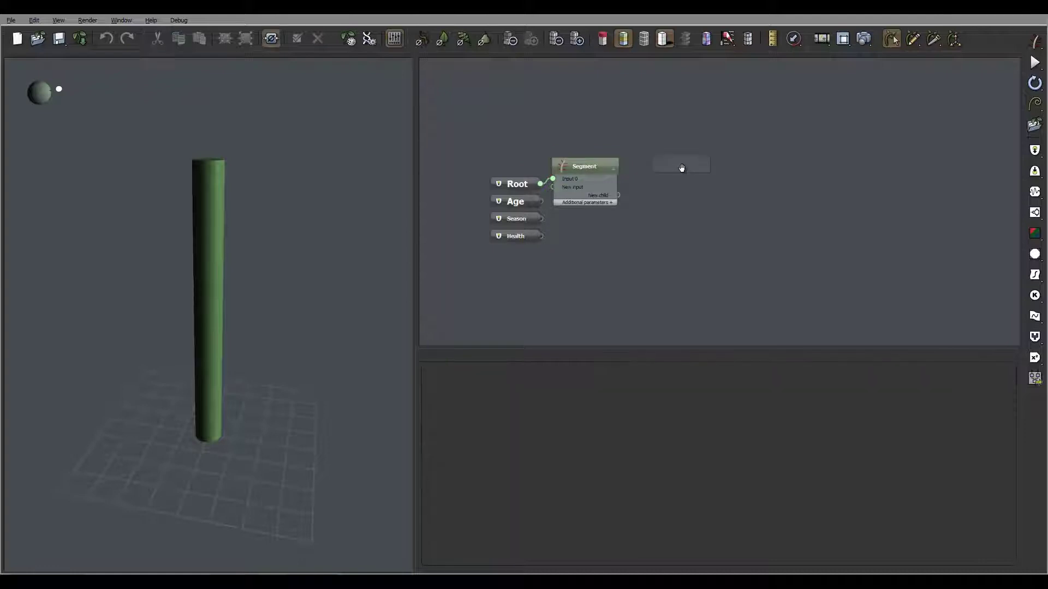
mouse_move(732, 172)
left_click(652, 171)
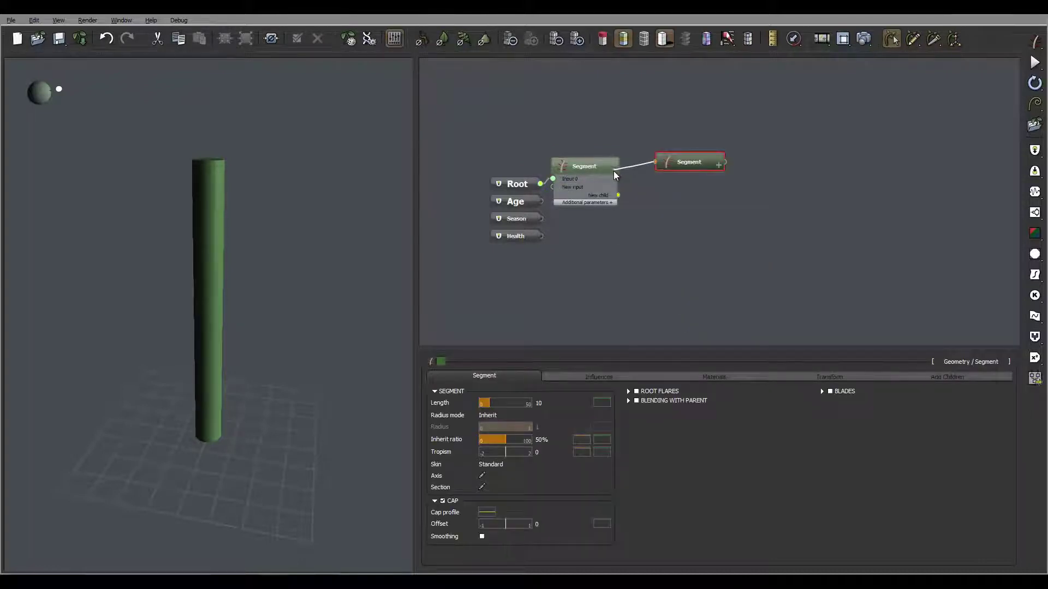
left_click_drag(655, 165, 618, 195)
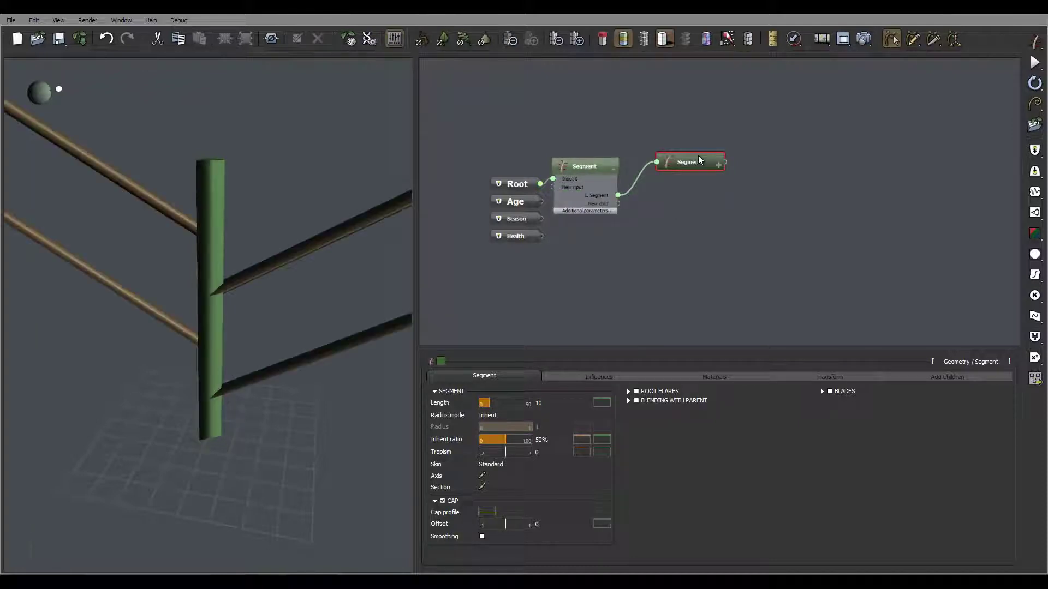
left_click(554, 403)
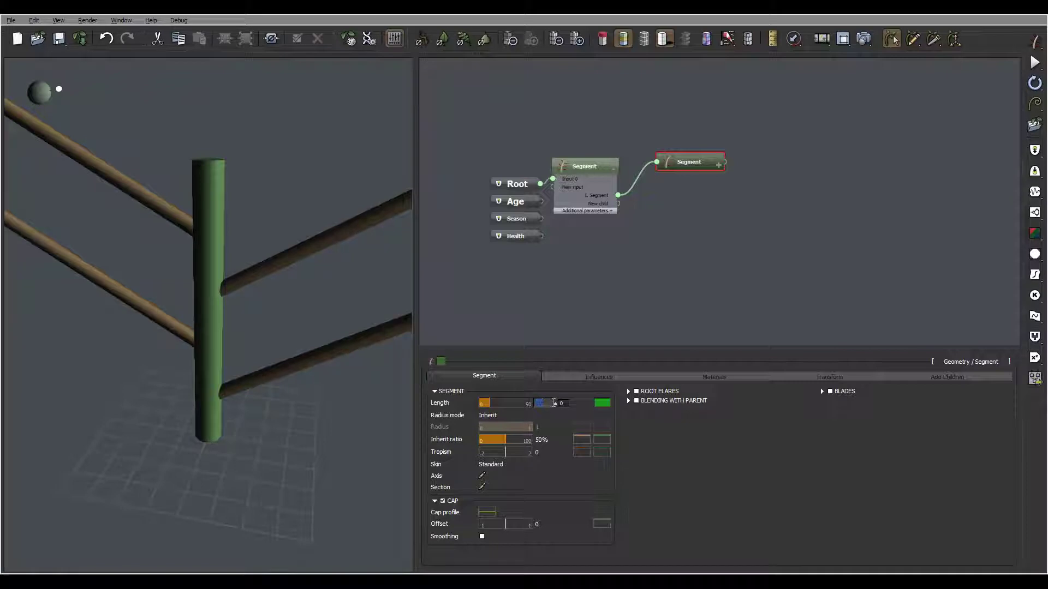
key("Return")
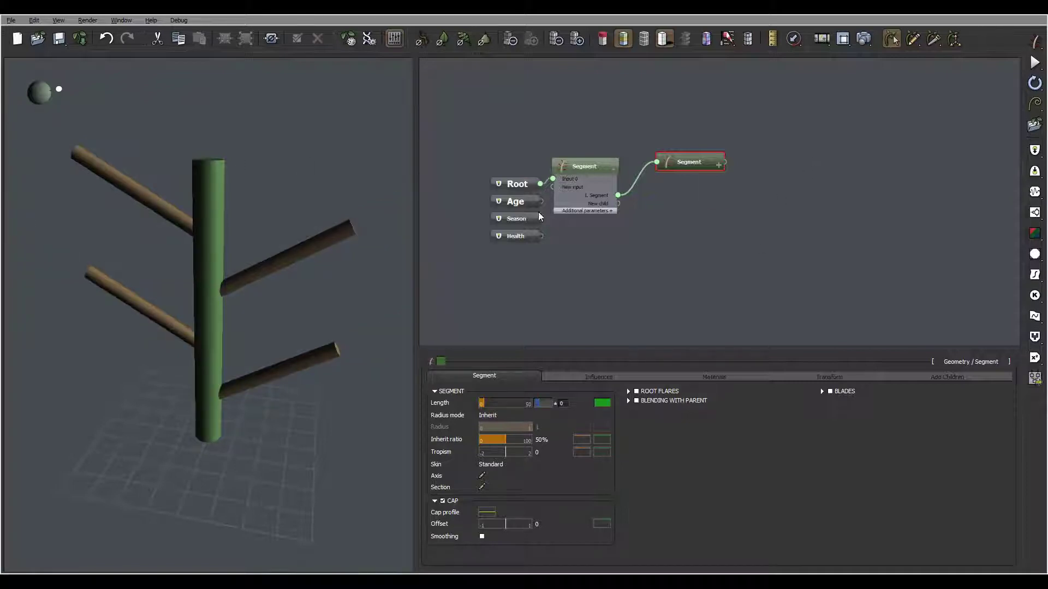
Step: Add a Billboard geometry node and connect it as a child of the second Segment
right_click(767, 178)
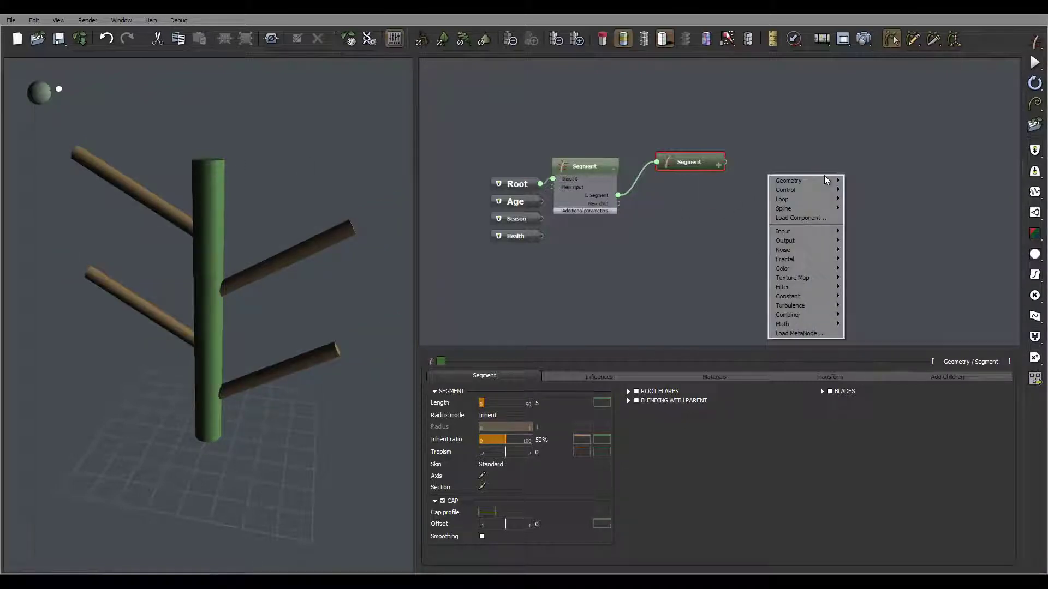
mouse_move(817, 183)
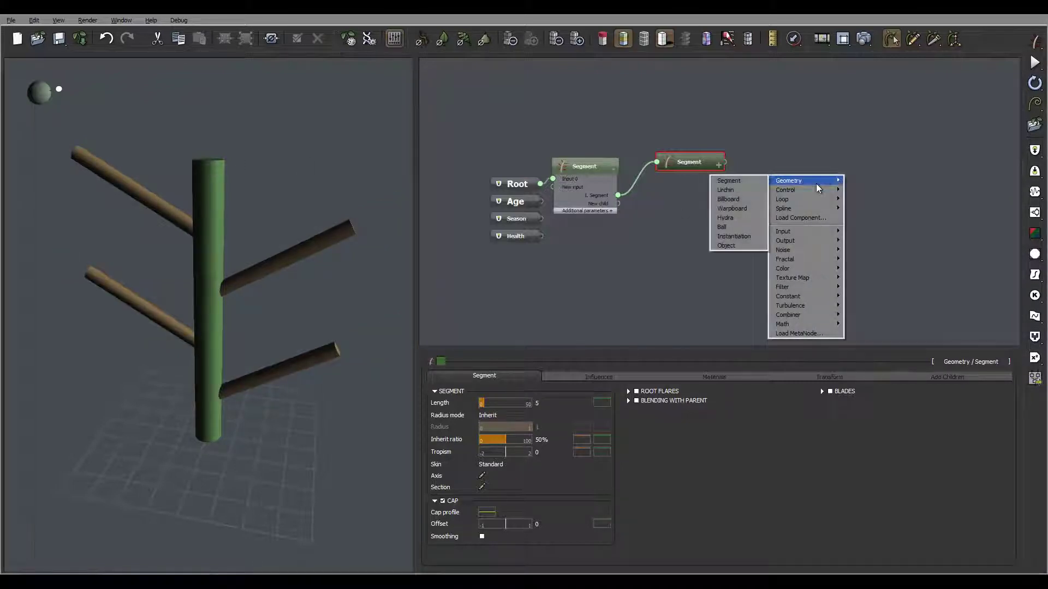
left_click(756, 204)
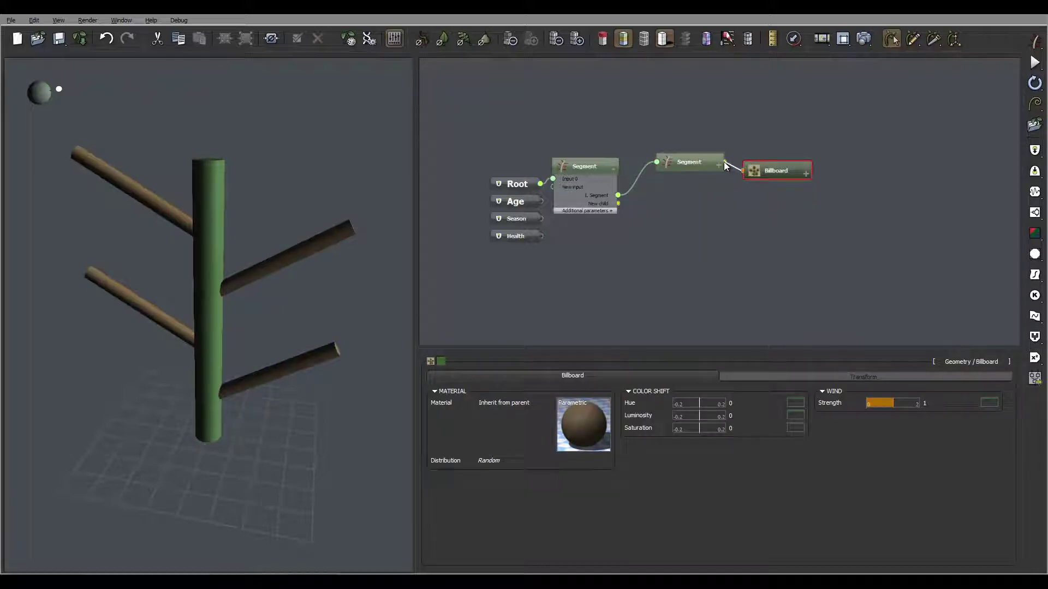
Step: Examine the billboards along the branches from several angles and review the second Segment's distribution and orientation settings for them
left_click_drag(252, 210, 271, 243)
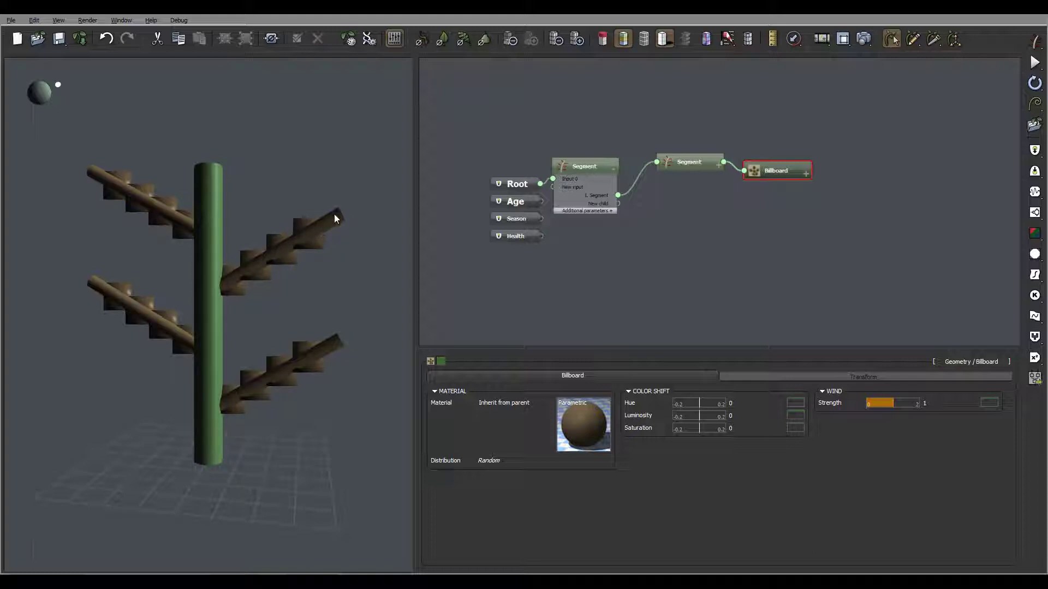
left_click_drag(179, 289, 167, 164)
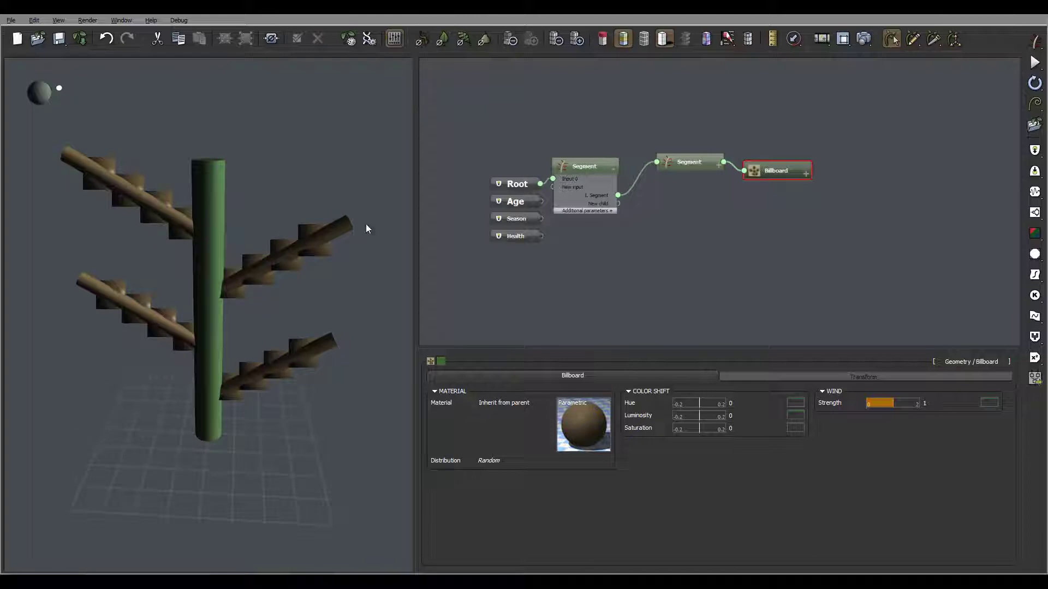
mouse_move(202, 212)
left_mouse_down()
mouse_move(198, 246)
mouse_move(204, 224)
left_mouse_up()
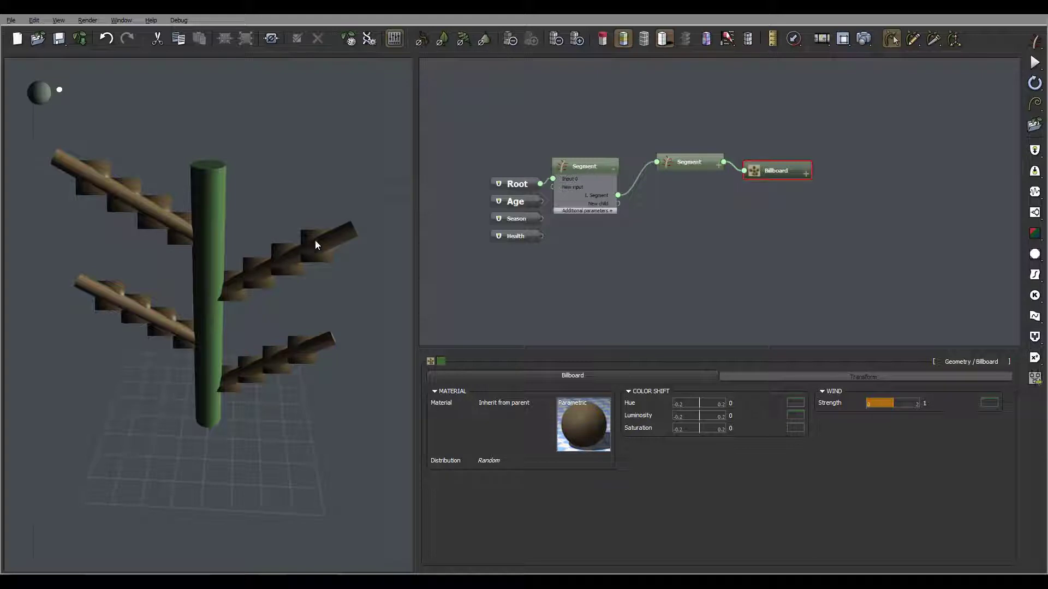
left_click_drag(281, 266, 244, 204)
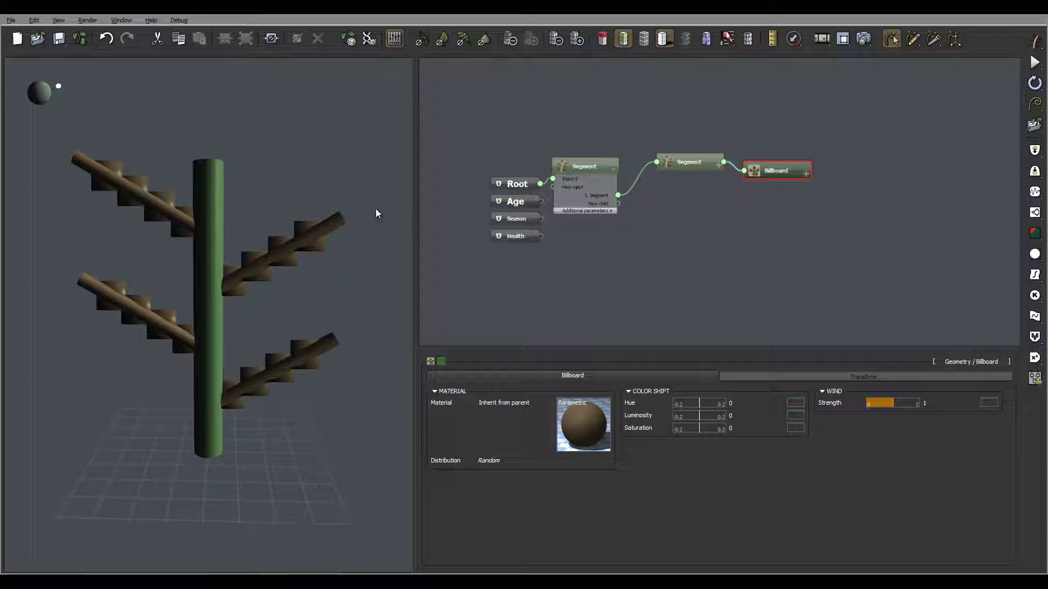
left_click_drag(319, 237, 274, 231)
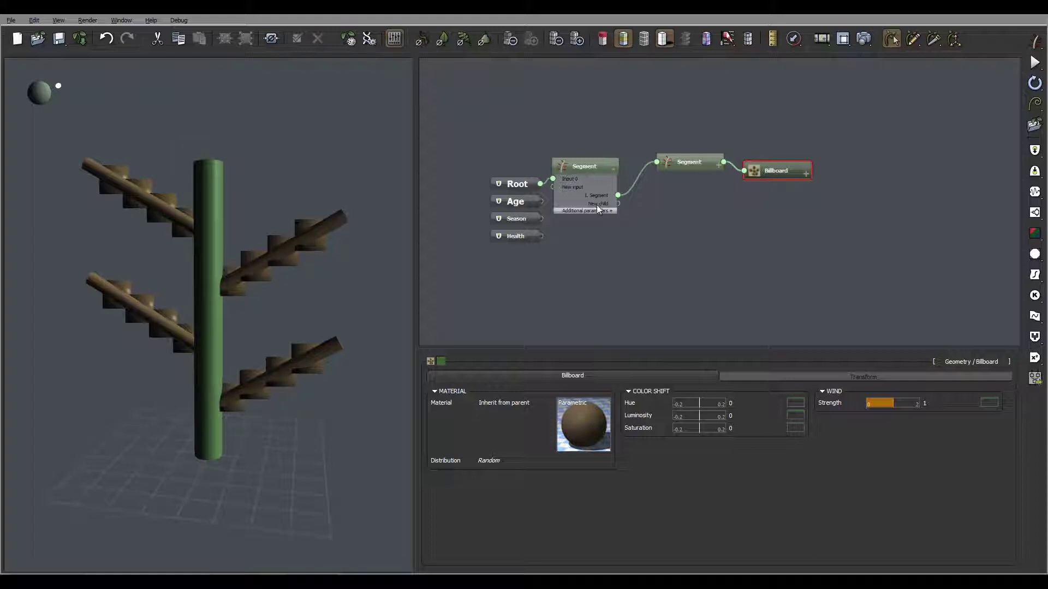
left_click_drag(740, 171, 744, 171)
left_click_drag(223, 182, 197, 187)
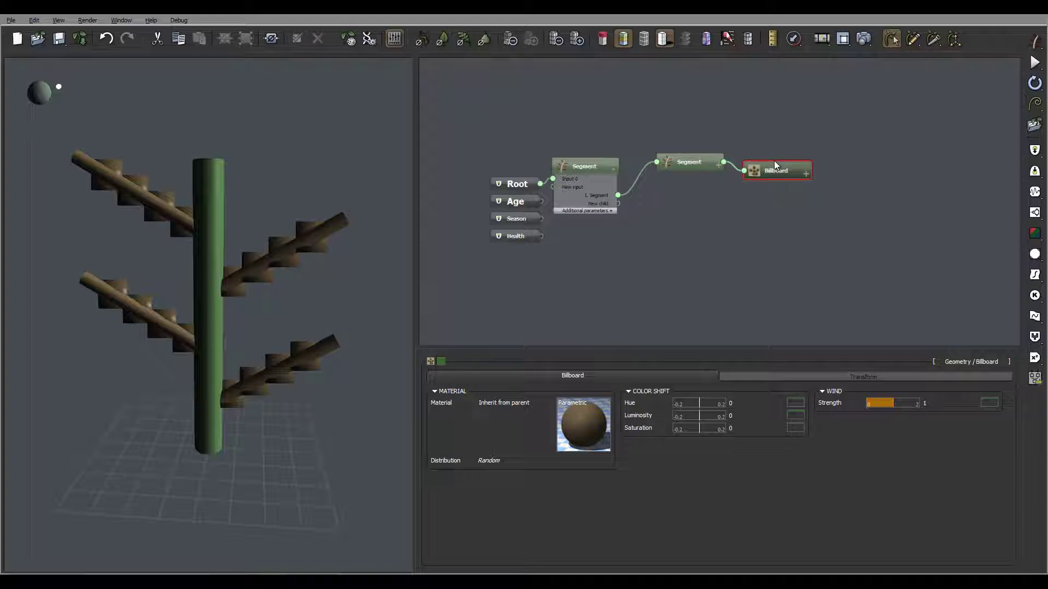
left_click(692, 160)
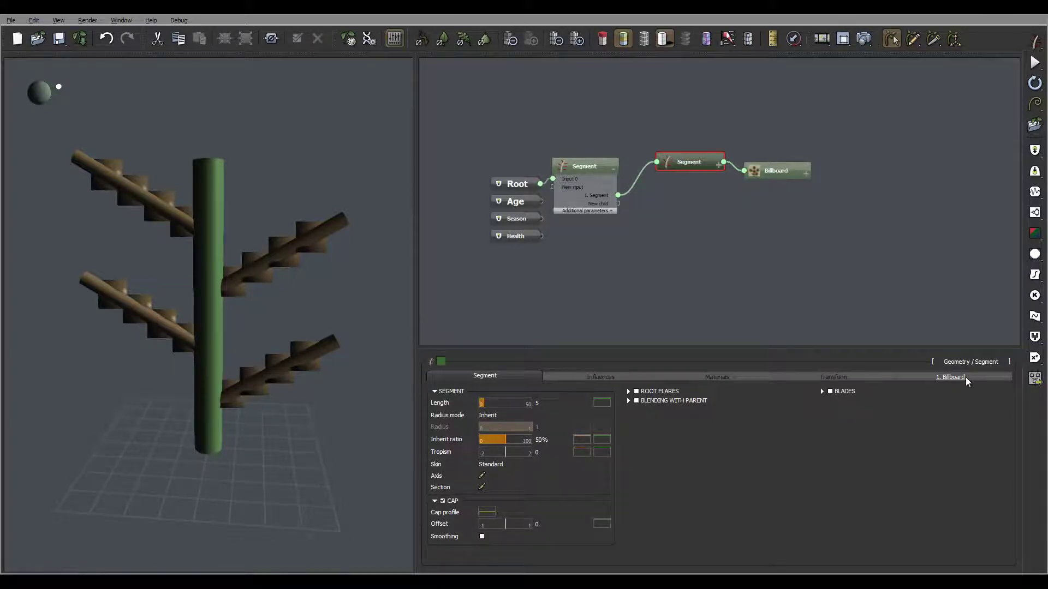
left_click(964, 378)
left_click(482, 415)
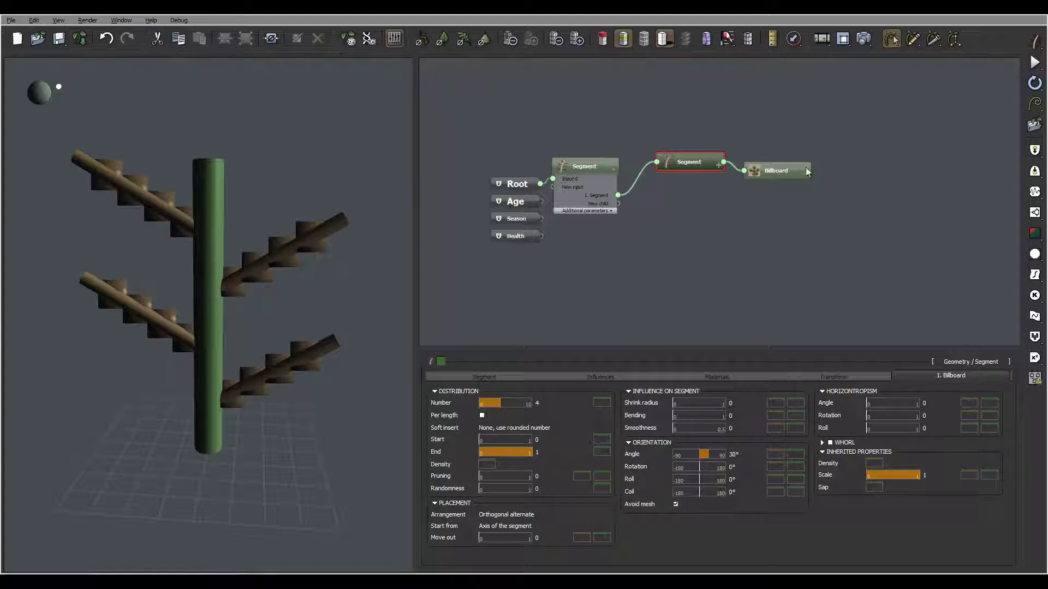
Step: Load l1.png as a single image for the color picture of the Billboard's leaf material, without loading the image sequence
left_click(784, 170)
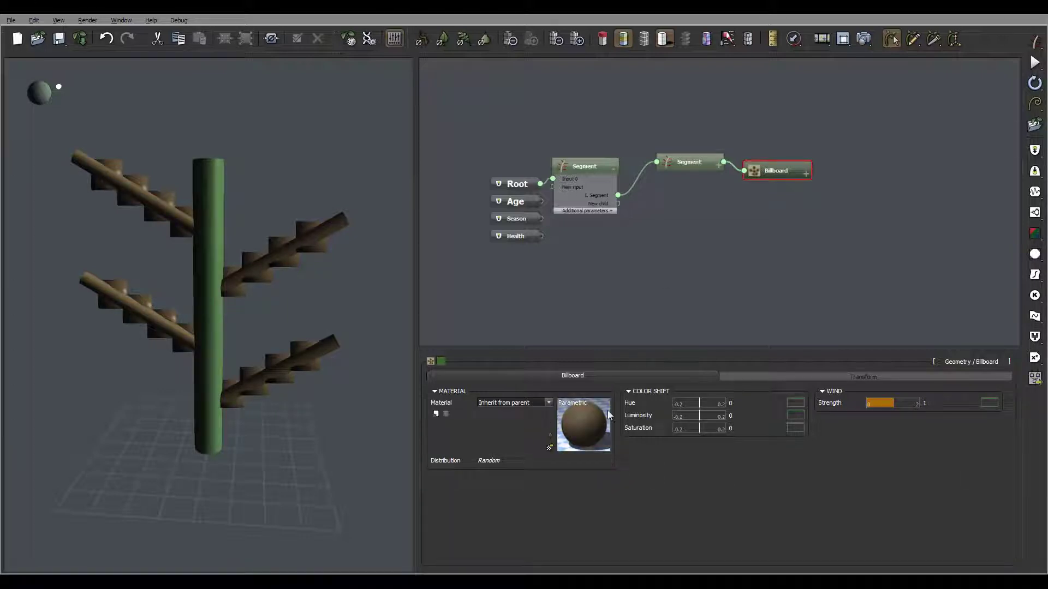
left_click(549, 439)
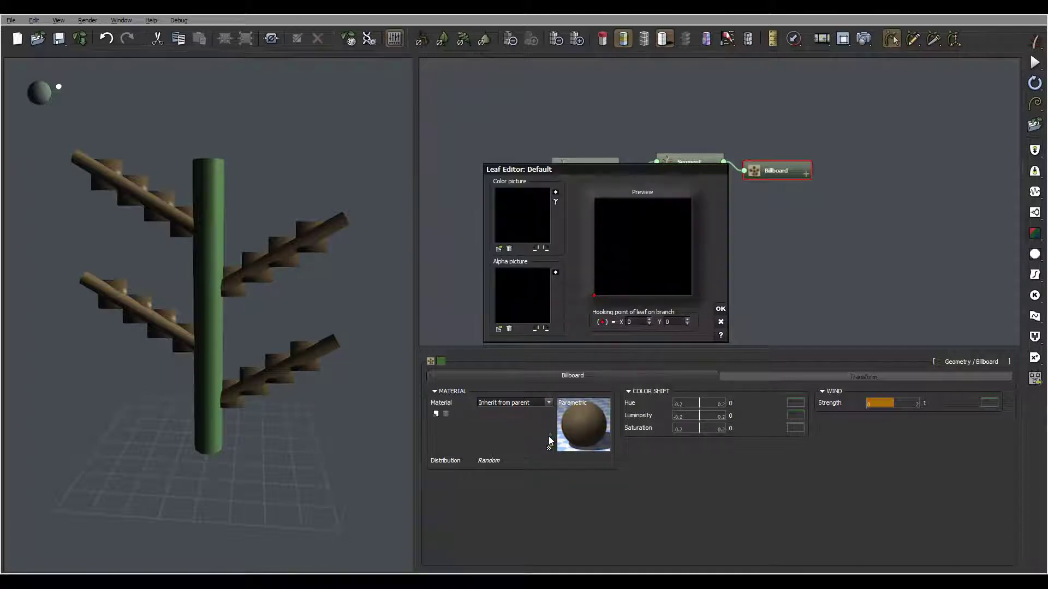
left_click_drag(612, 174, 524, 134)
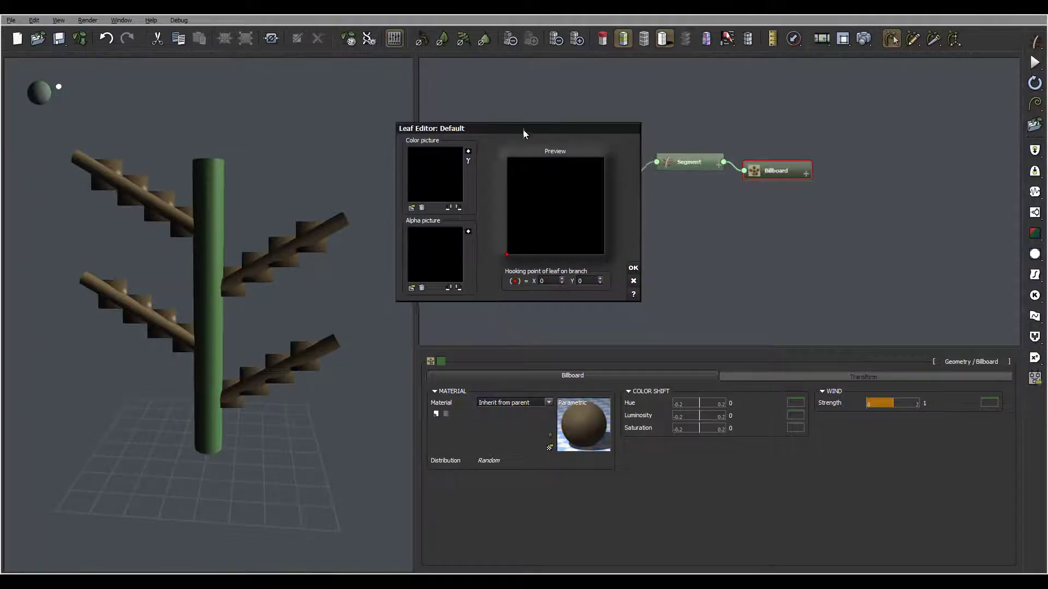
left_click(411, 208)
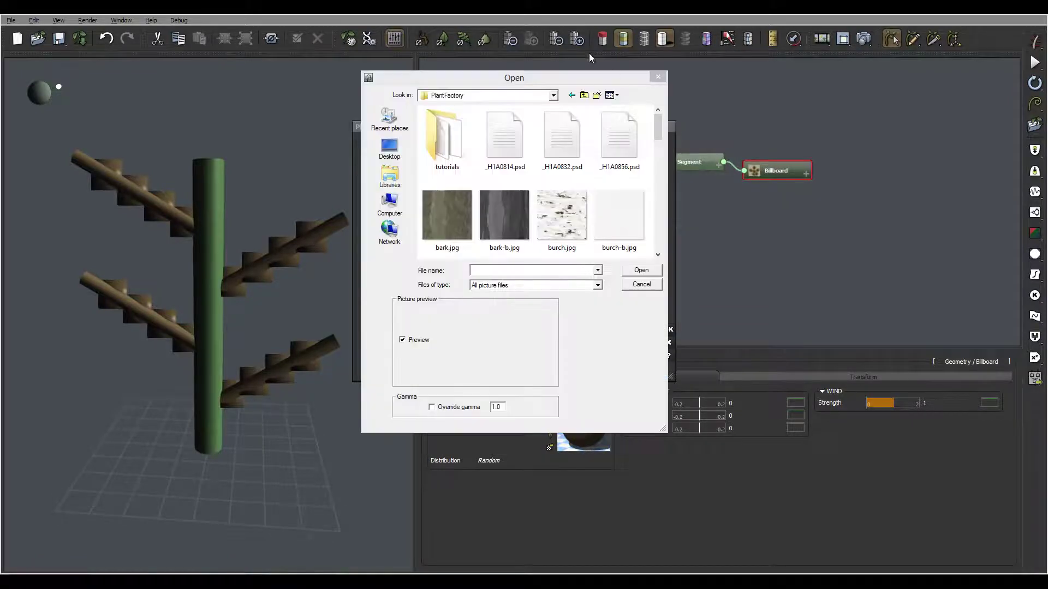
left_click_drag(659, 117, 660, 149)
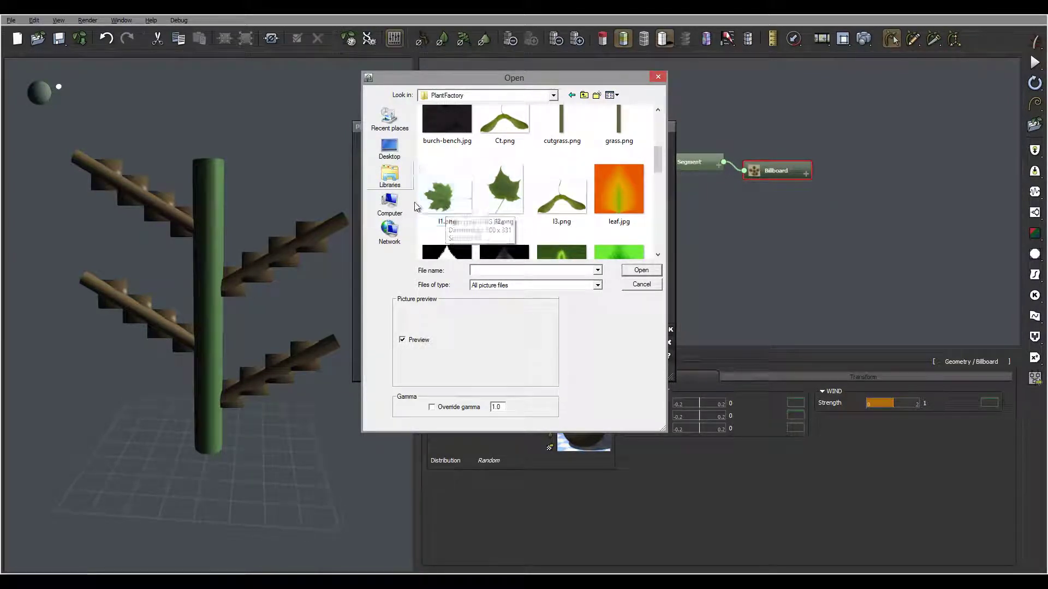
left_click(461, 207)
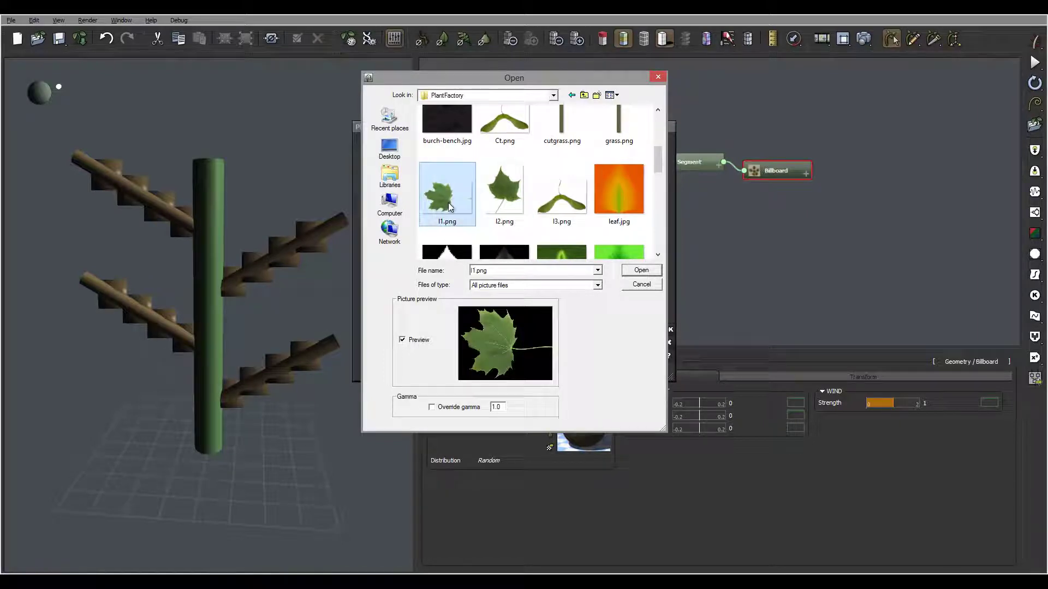
left_click(650, 272)
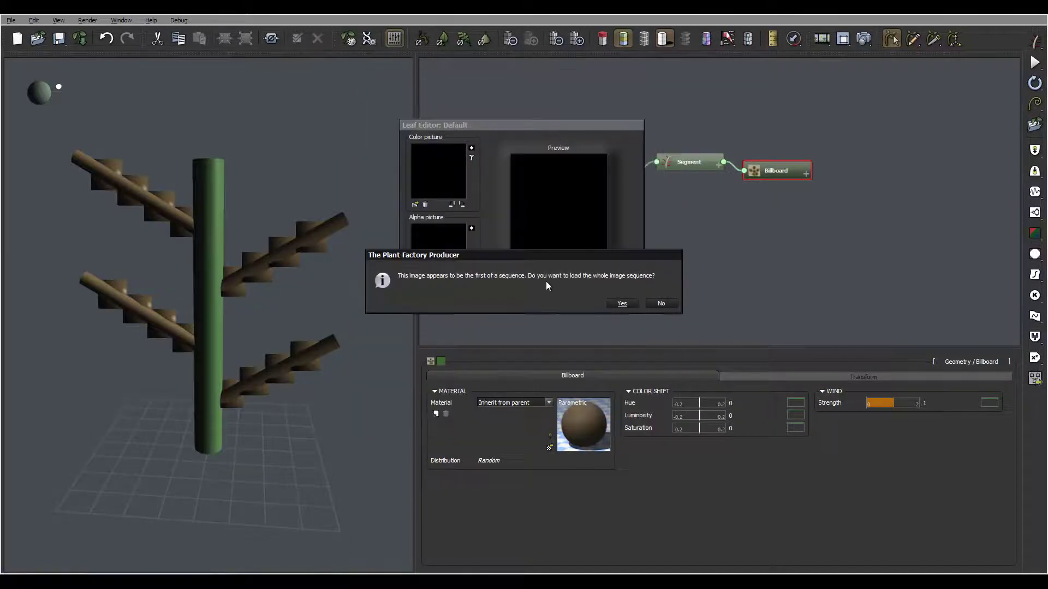
left_click(662, 303)
left_click(765, 304)
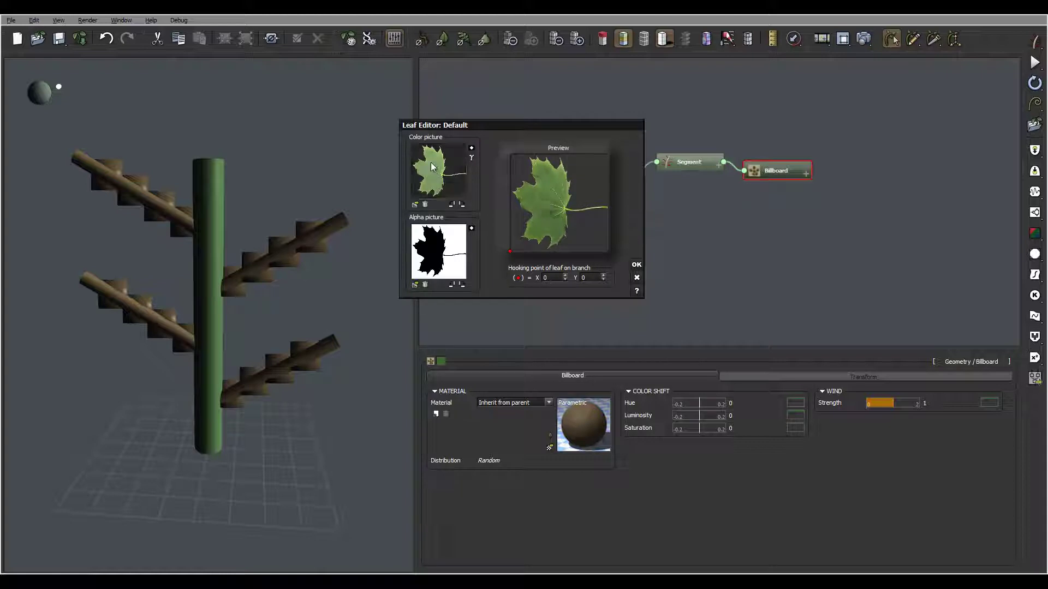
Step: Rotate the leaf's color and alpha pictures upright and place the hooking point at the stem base, about X 0.458, Y 0.006
left_click(453, 206)
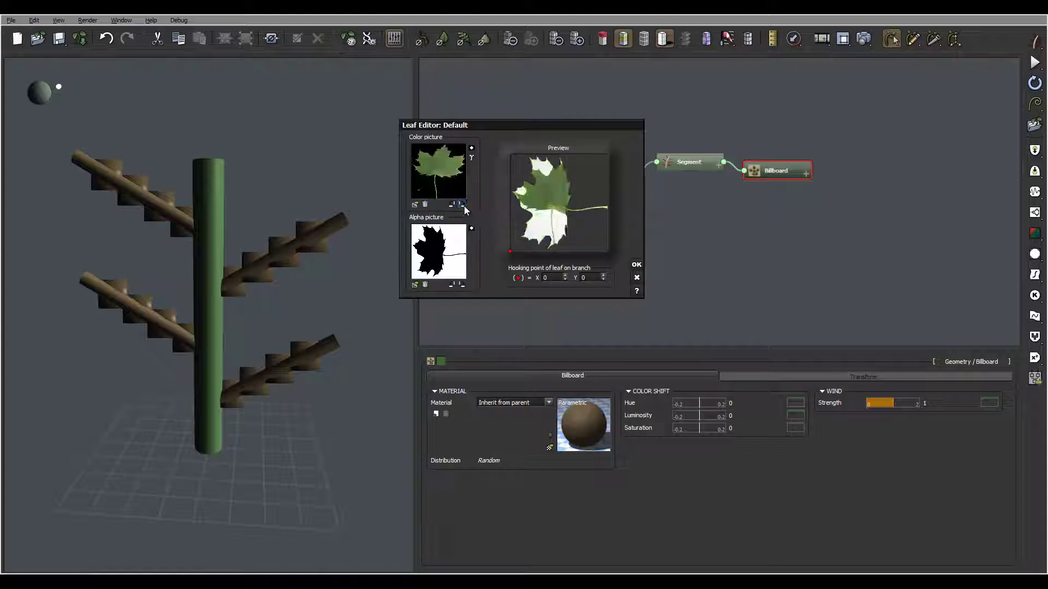
left_click(453, 285)
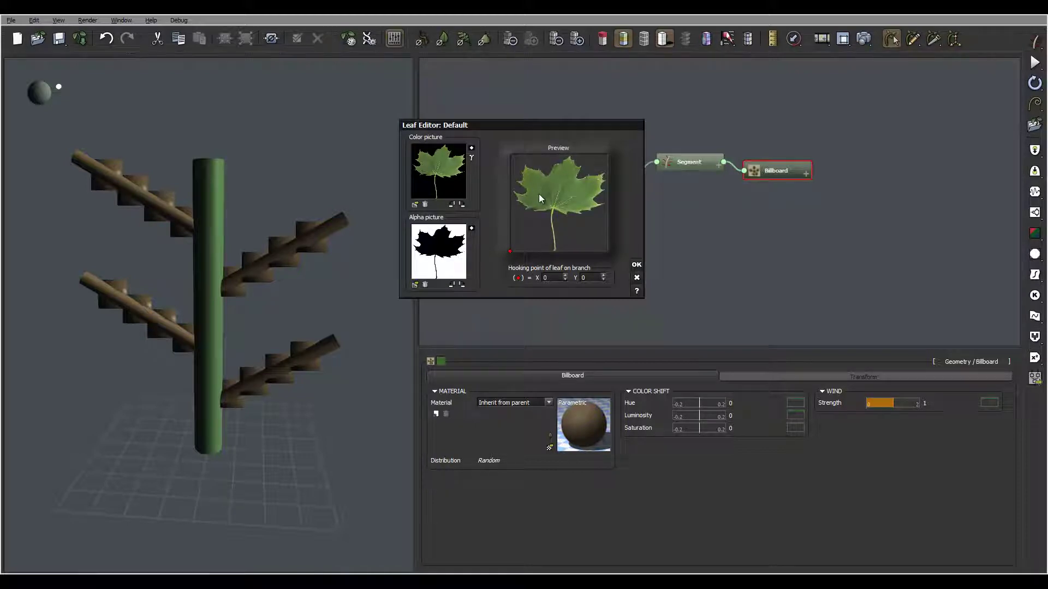
mouse_move(510, 255)
left_mouse_down()
mouse_move(542, 251)
mouse_move(509, 250)
mouse_move(536, 235)
mouse_move(557, 249)
left_mouse_up()
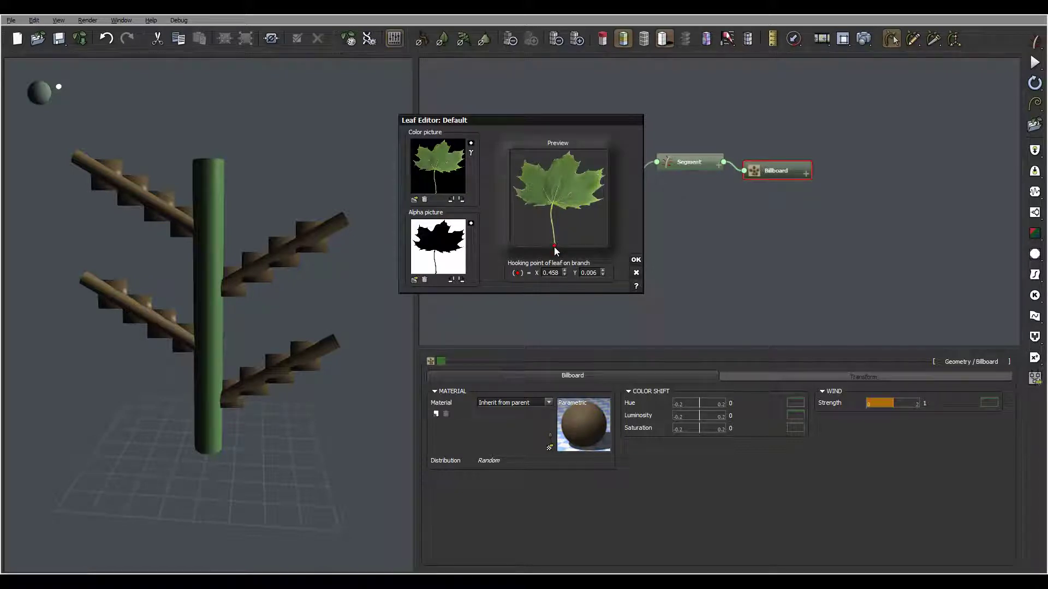
left_click(635, 260)
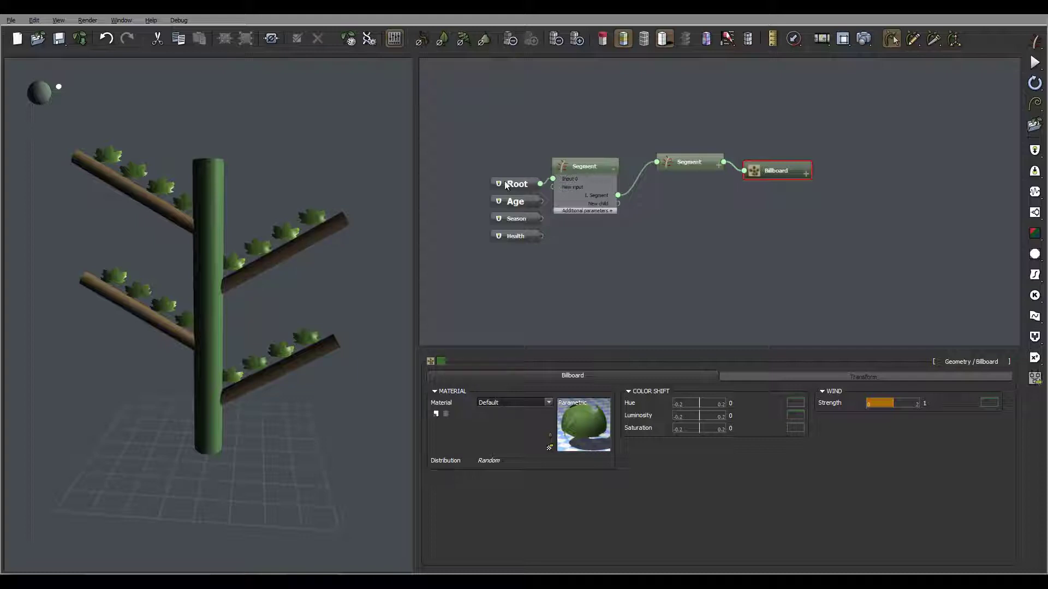
Step: Set the orientation angle of the second Segment's Billboard child to 0° and inspect the leaves on the branches
left_click(708, 160)
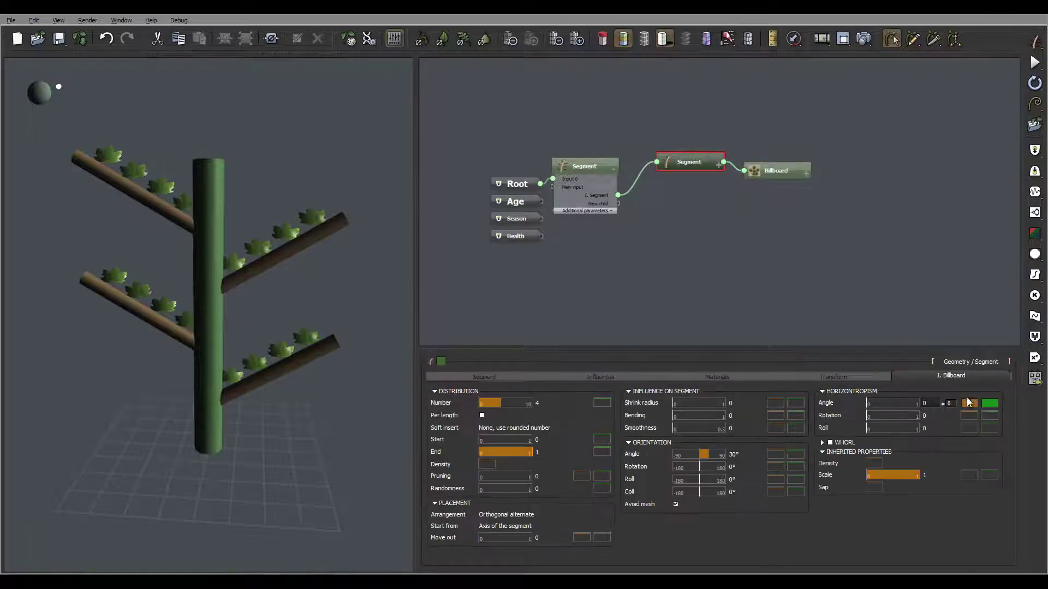
left_click(741, 454)
type("0")
key("Return")
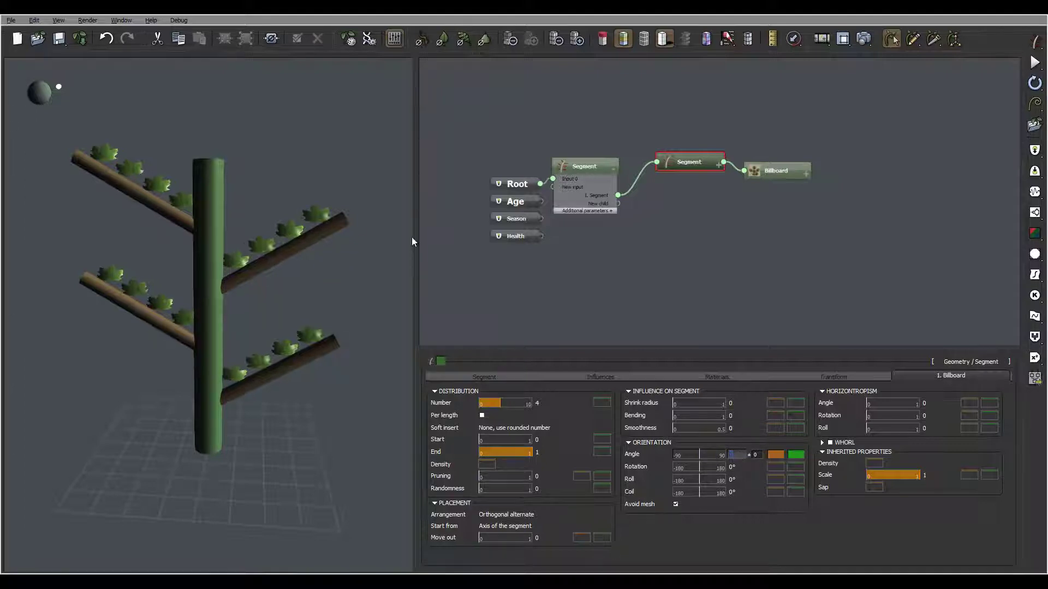
mouse_move(300, 242)
left_mouse_down()
mouse_move(316, 290)
mouse_move(254, 247)
mouse_move(319, 217)
mouse_move(415, 194)
mouse_move(349, 261)
mouse_move(212, 283)
mouse_move(94, 256)
mouse_move(162, 212)
mouse_move(310, 218)
mouse_move(274, 240)
mouse_move(308, 228)
left_mouse_up()
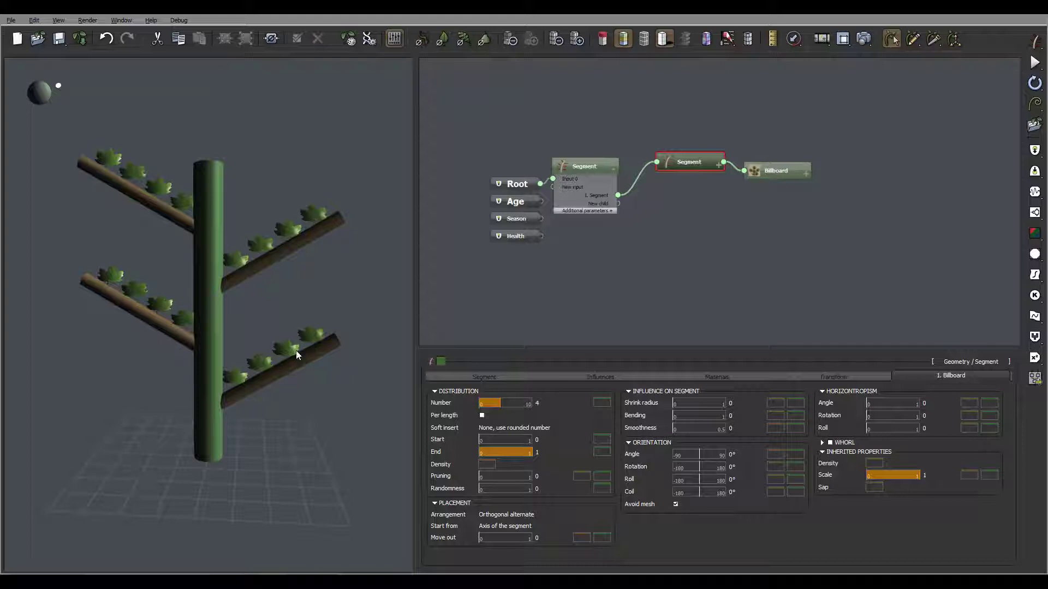
left_click_drag(293, 279, 227, 268)
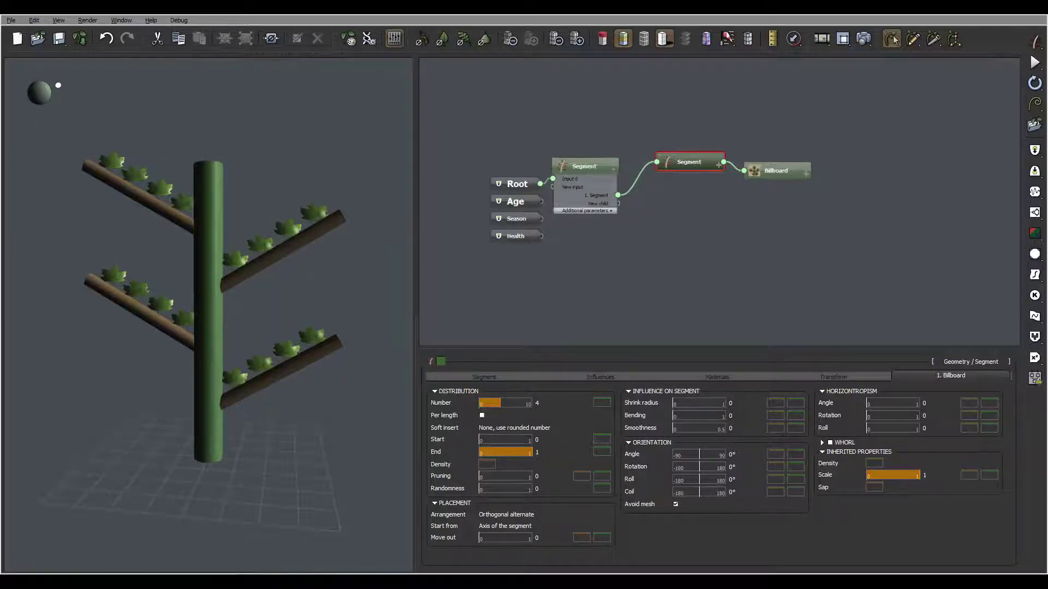
left_click(484, 375)
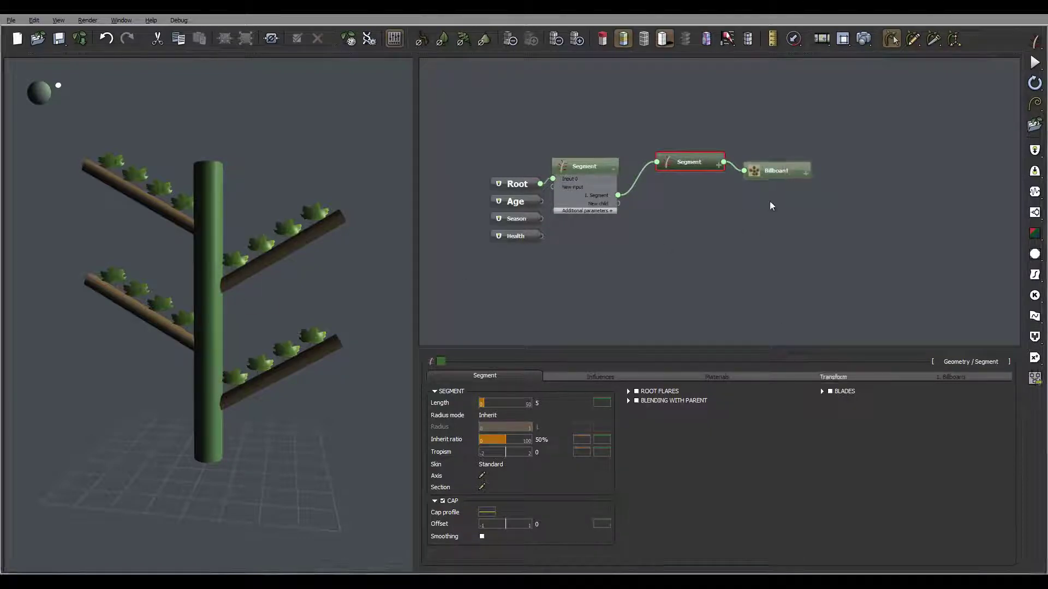
Step: Try an orientation coil, roll and rotation of 110° each for the second Segment's Billboard child
left_click(779, 171)
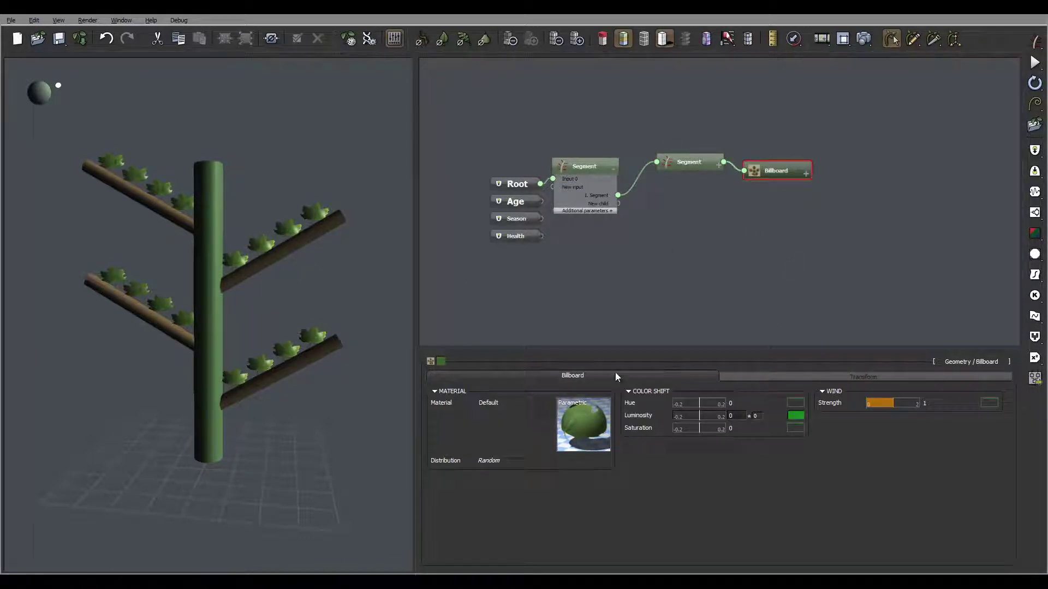
left_click(866, 380)
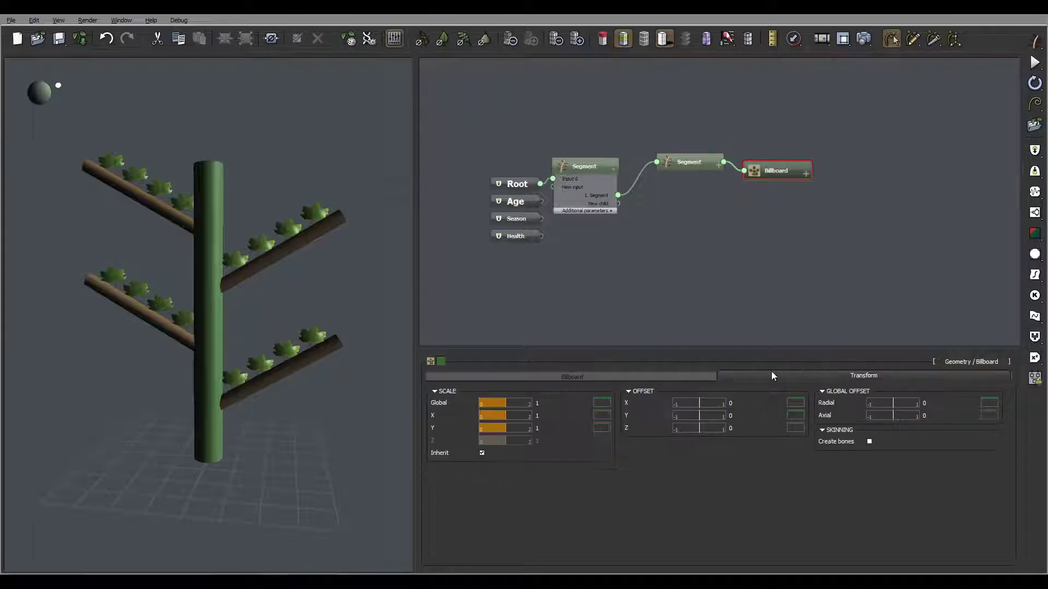
left_click(703, 163)
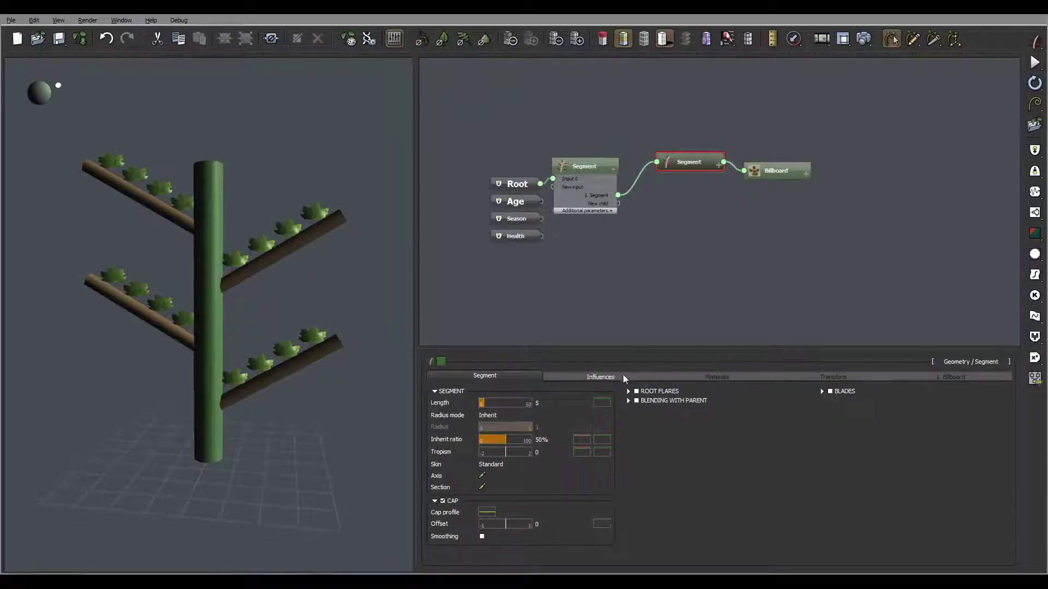
left_click(951, 377)
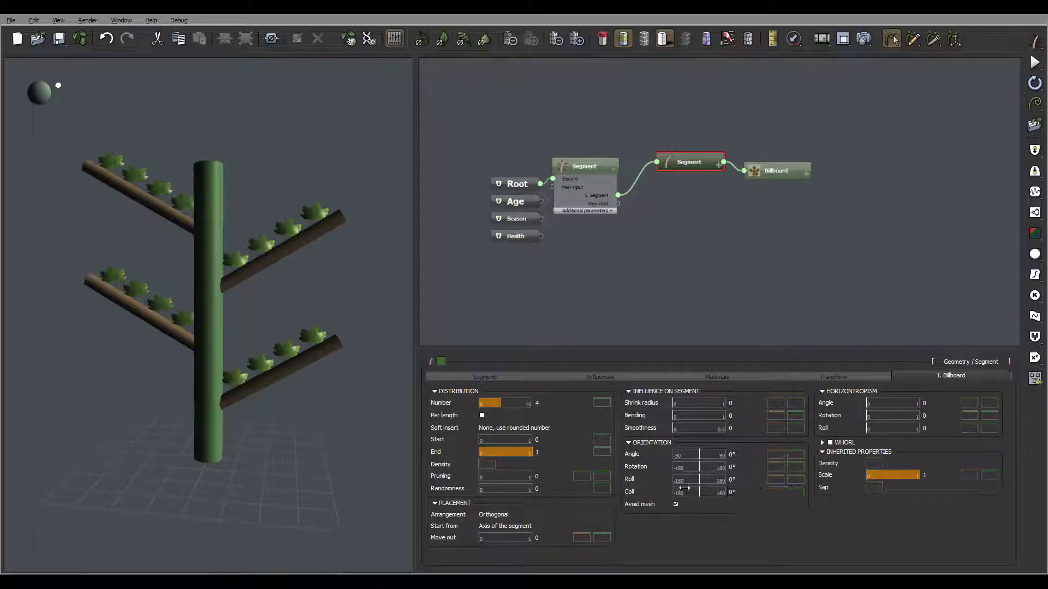
left_click(734, 493)
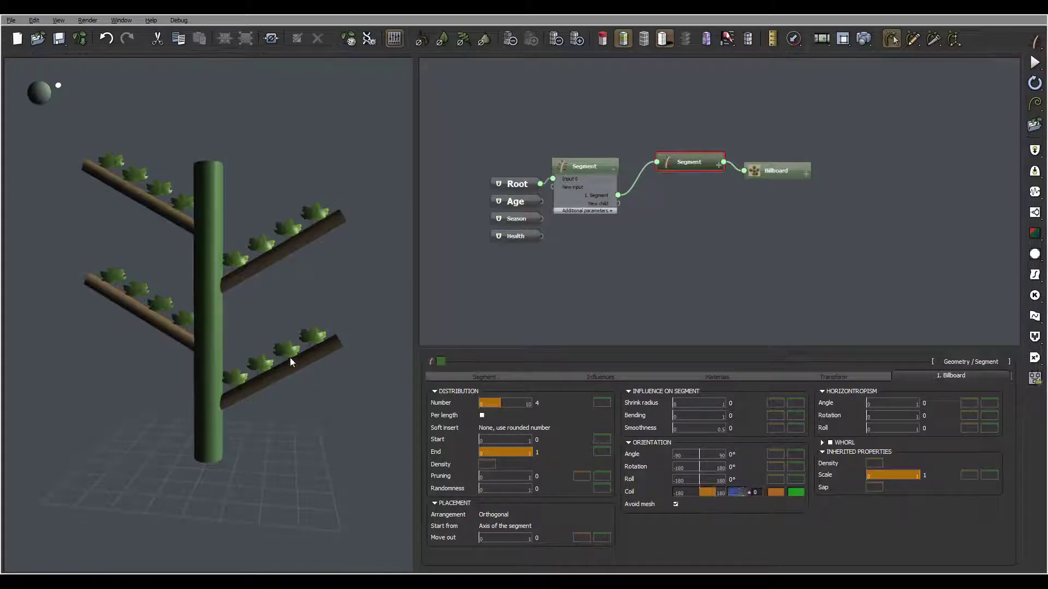
left_click(733, 480)
type("110")
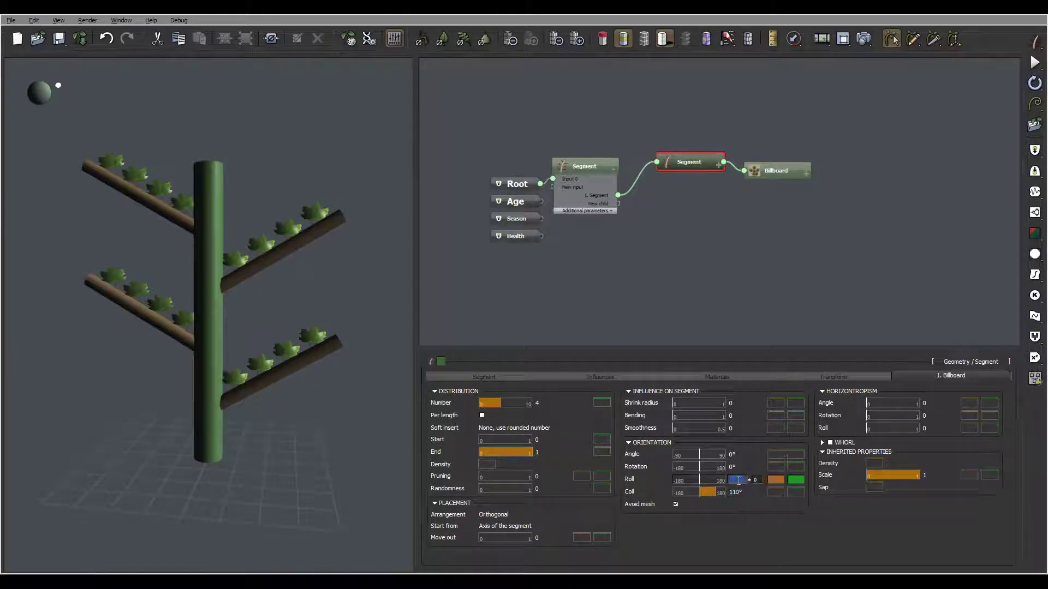
type("0")
left_click(736, 467)
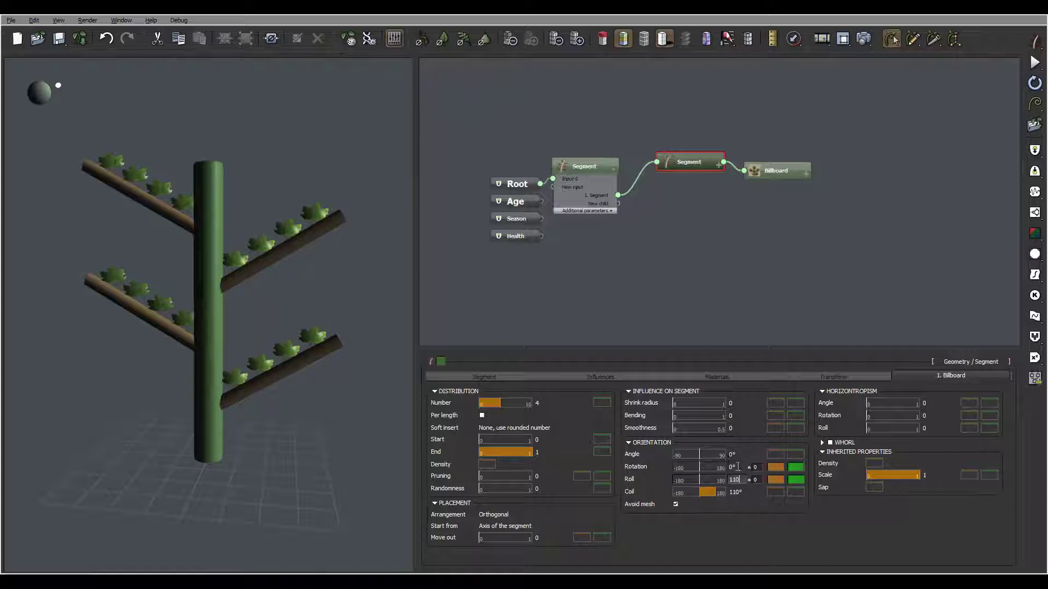
type("11")
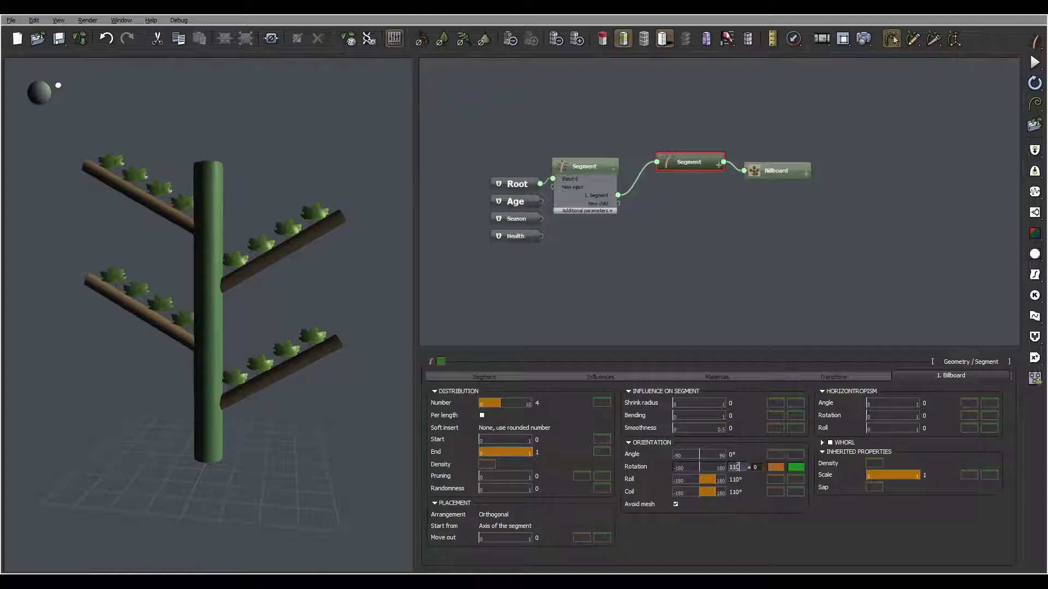
type("0")
key("Return")
Step: Reset the rotation, roll and coil of the second Segment's Billboard child to 0°
left_click(742, 468)
type("0")
left_click(739, 480)
type("0")
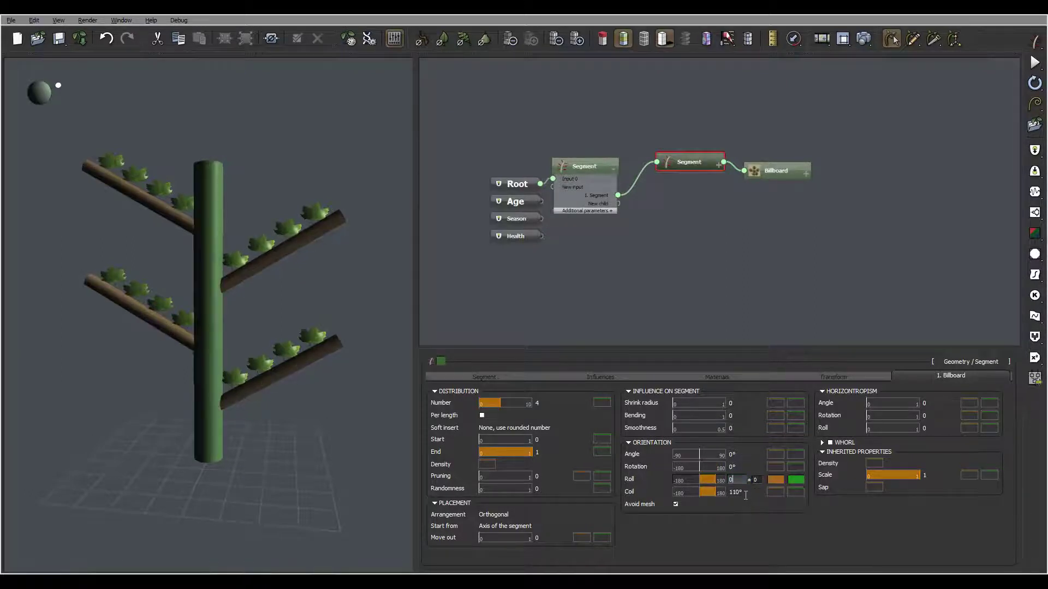
left_click(741, 493)
type("0")
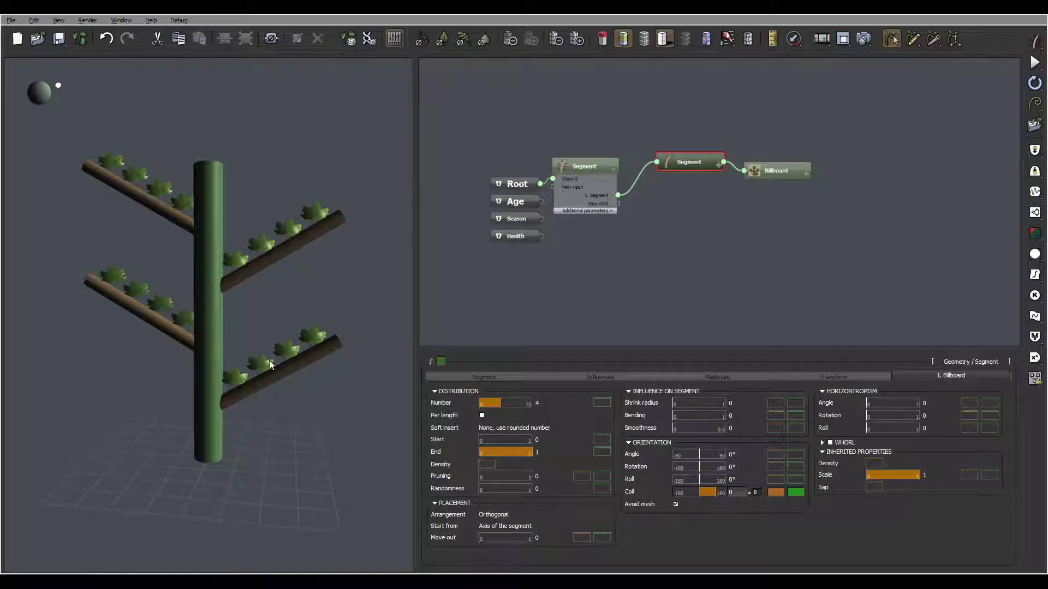
left_click(355, 339)
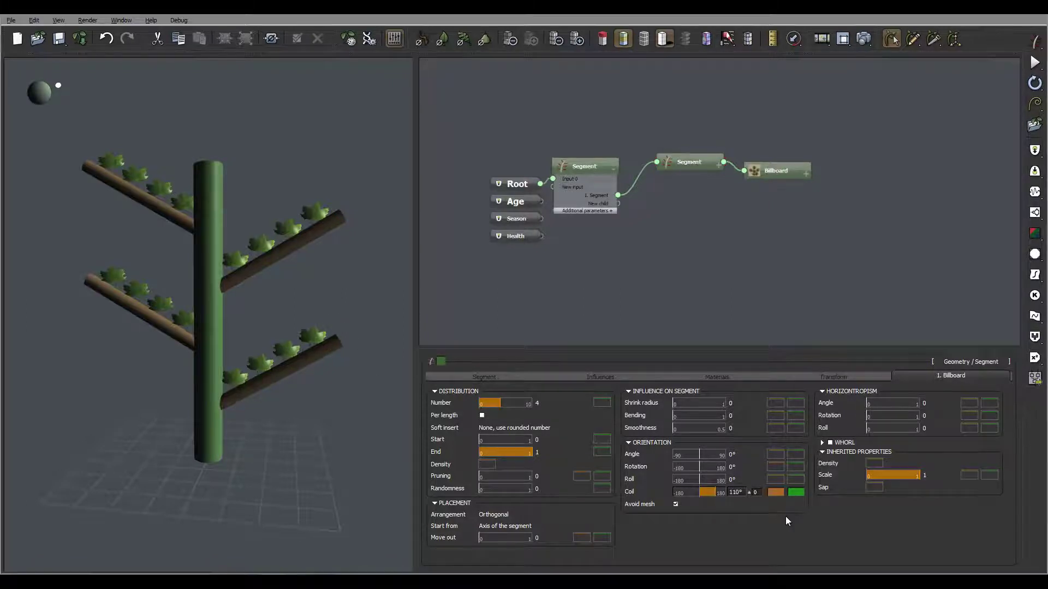
Step: Make the second Segment's Billboard child start from Surface of the segment
left_click(685, 155)
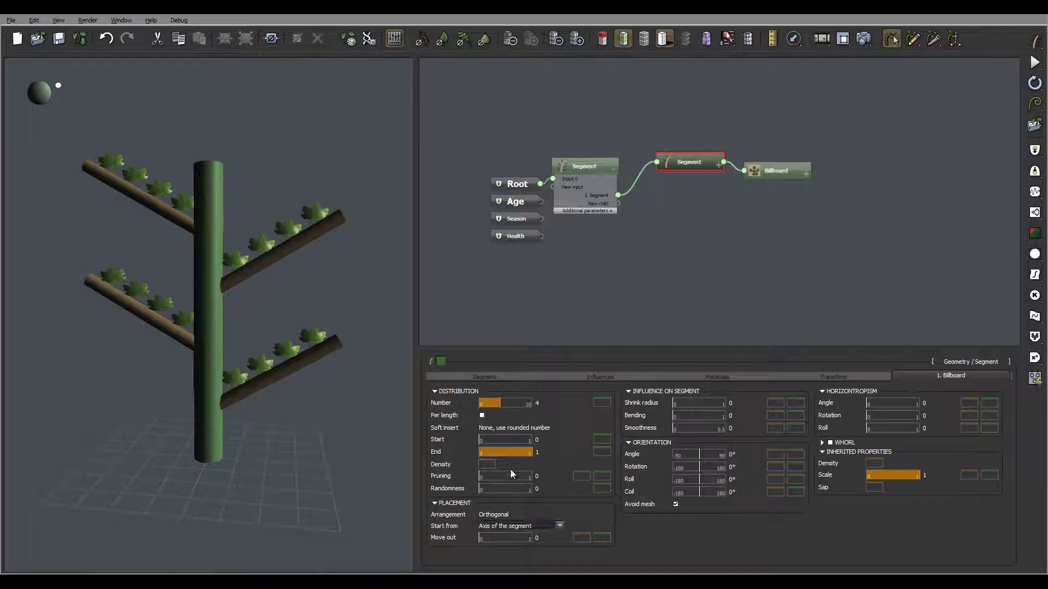
left_click(533, 527)
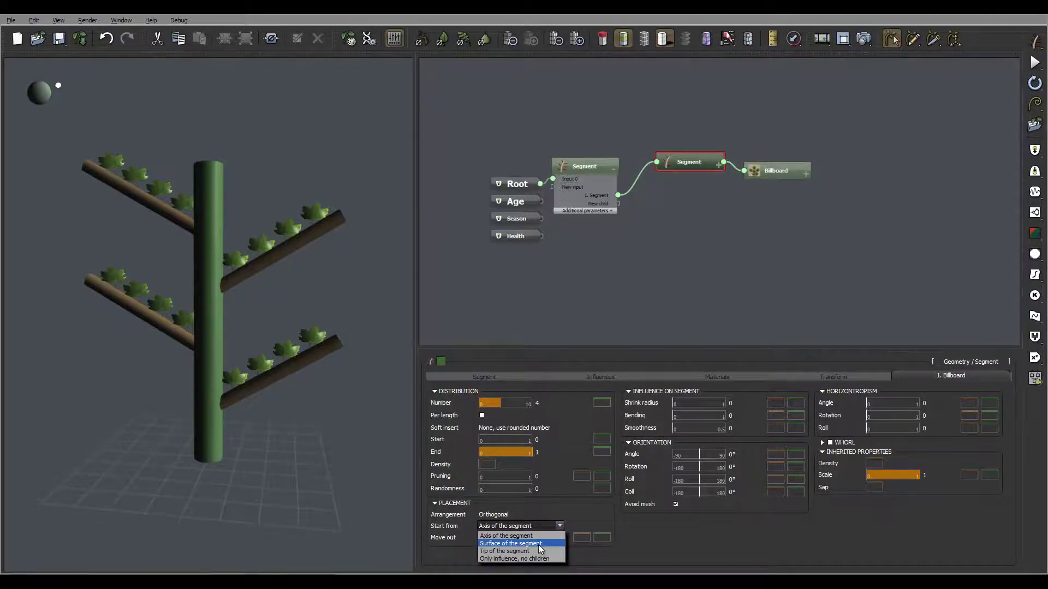
left_click(539, 544)
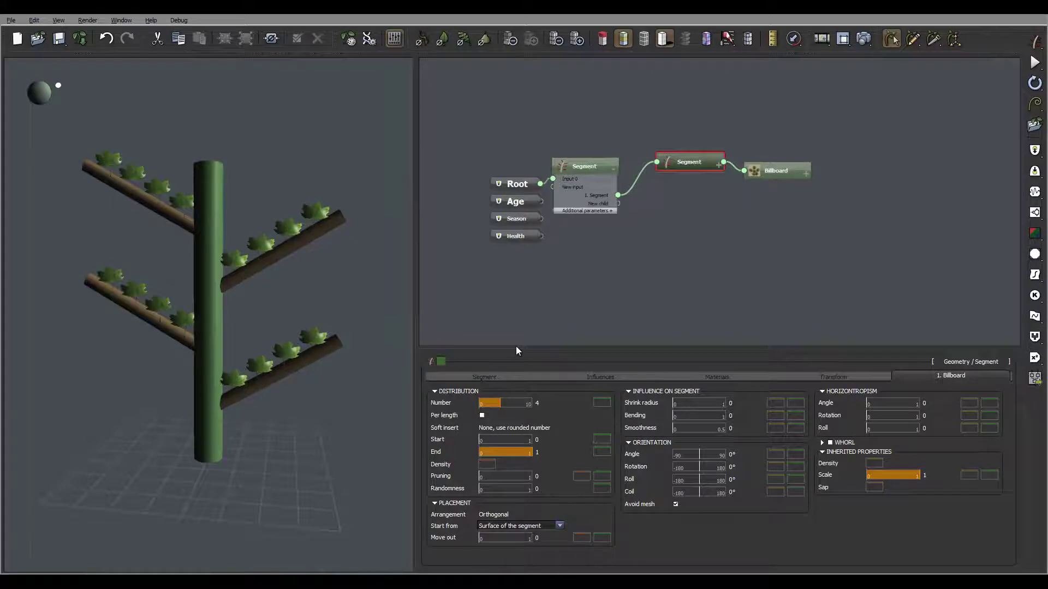
Step: Set the axis perturbation strength of the second Segment to 0.7 to bend the branches
left_click(602, 378)
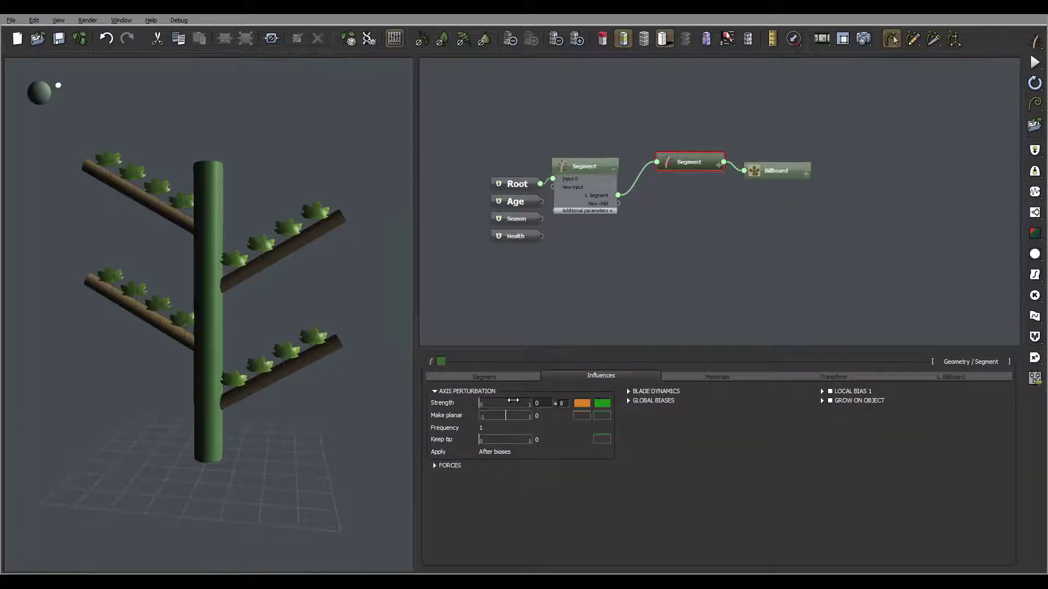
left_click_drag(482, 403, 517, 403)
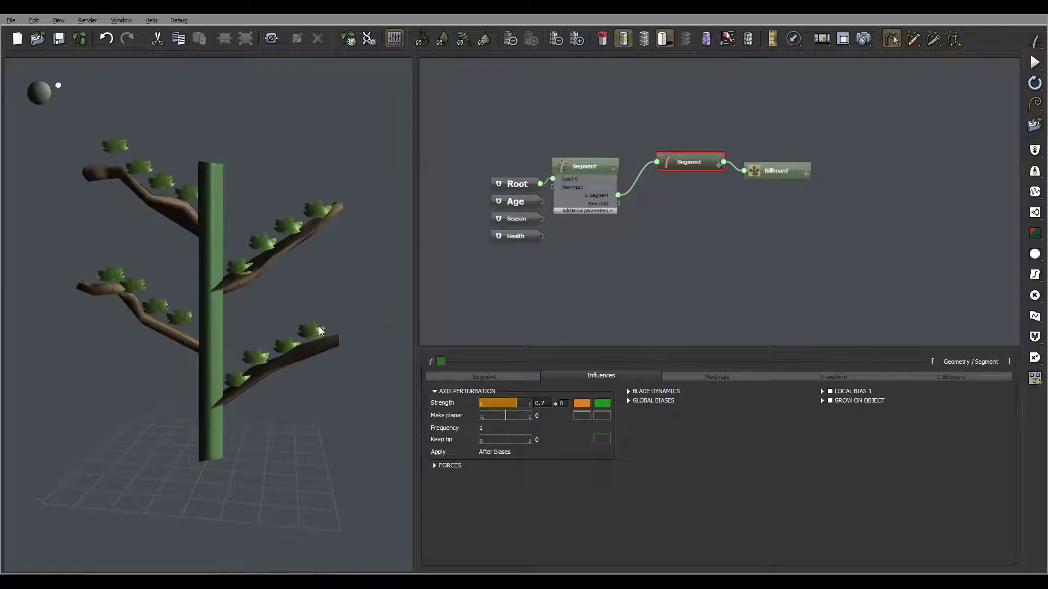
left_click(509, 376)
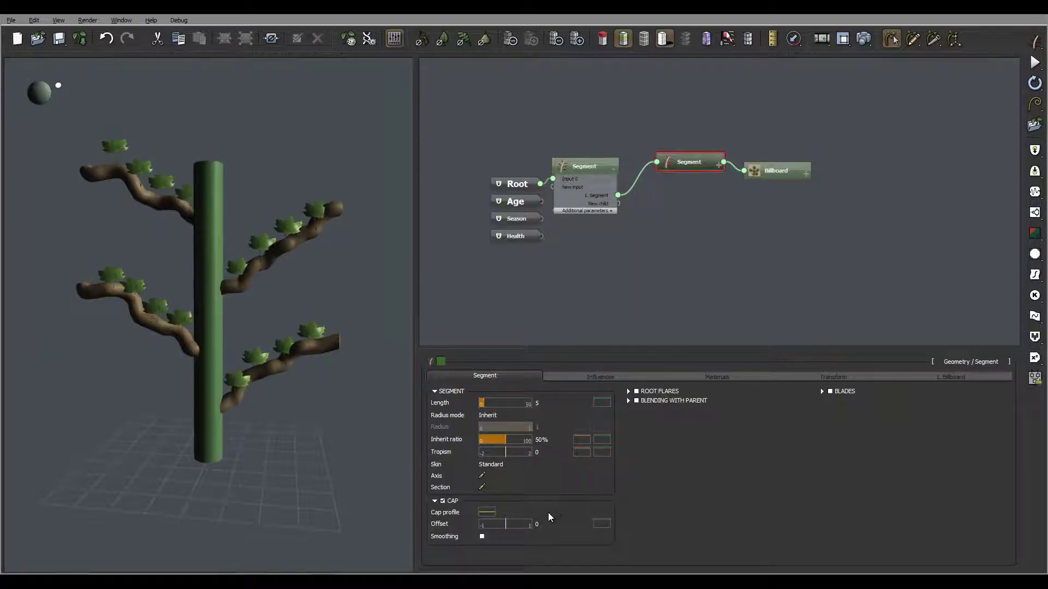
Step: Try Axis of the segment and Tip of the segment as the starting place of the Billboard child's leaves
left_click(950, 376)
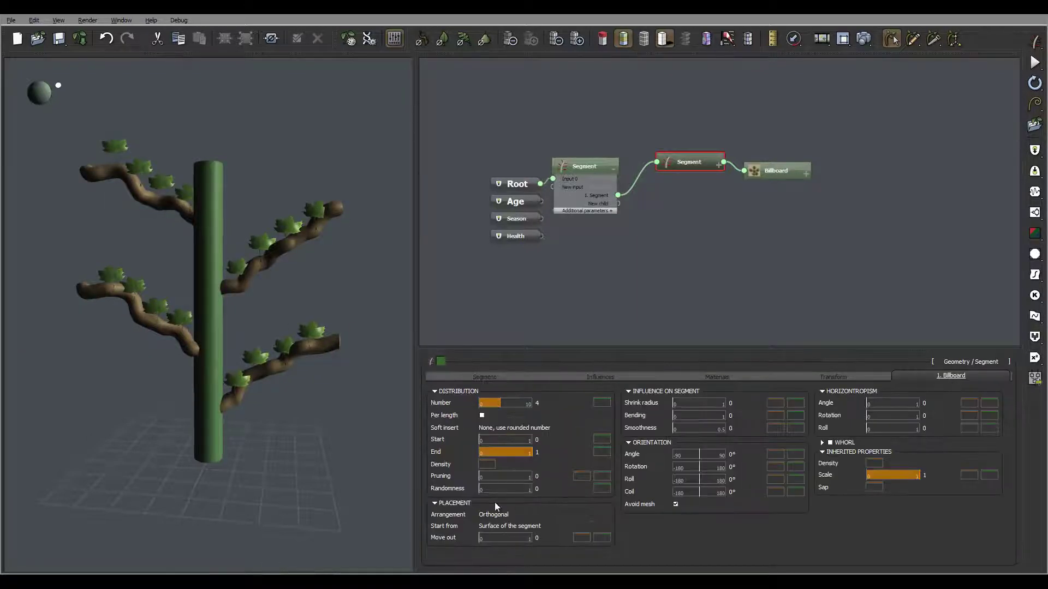
left_click(502, 526)
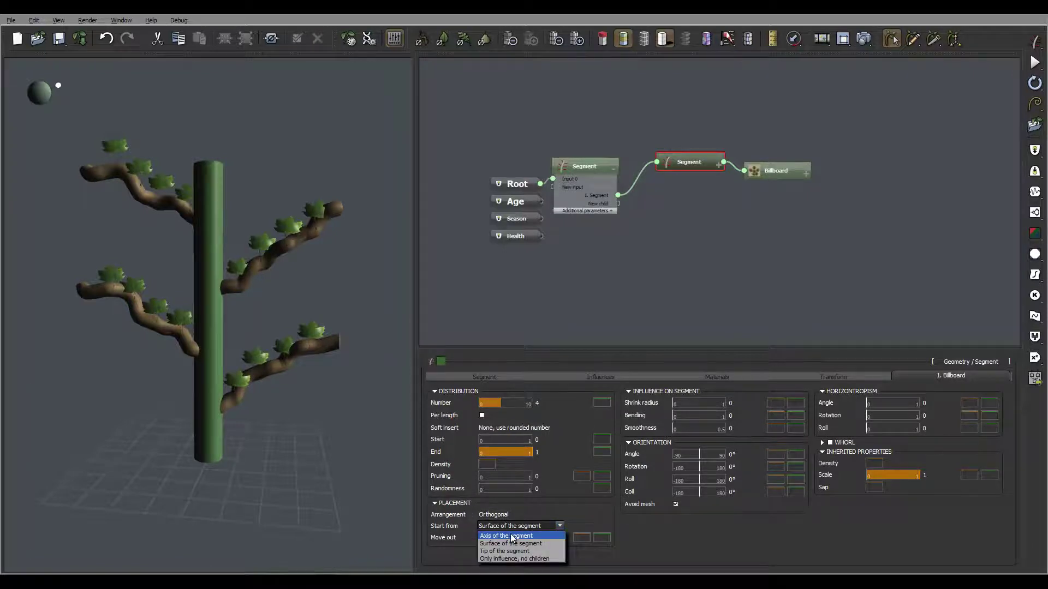
left_click(510, 534)
left_click(520, 526)
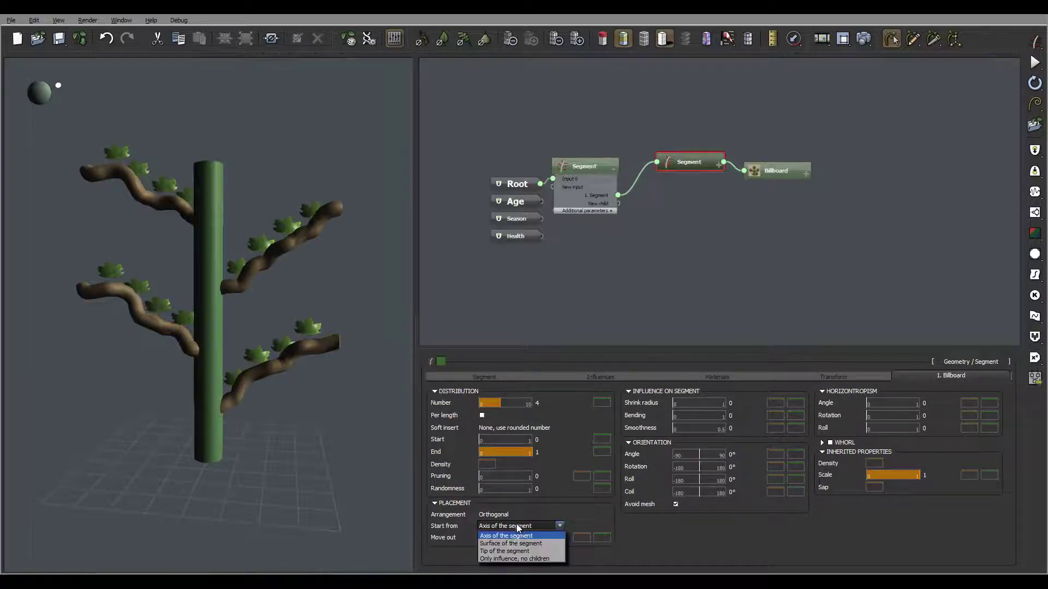
left_click(511, 551)
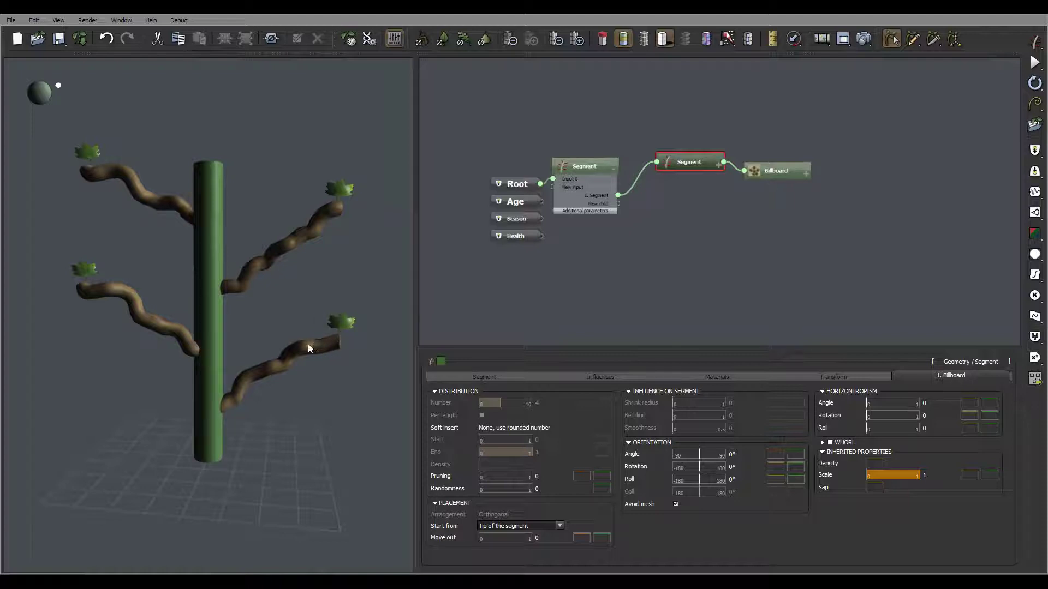
Step: Adjust the leaf's hooking point on the stem base to about X 0.464, Y 0.011 and apply it
left_click(780, 172)
left_click(620, 377)
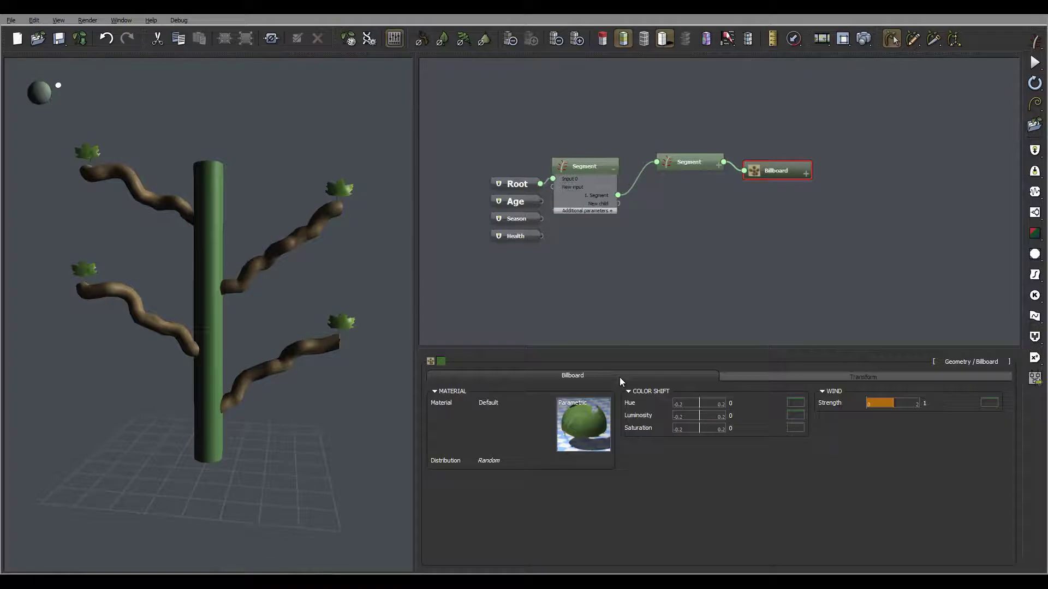
left_click(564, 429)
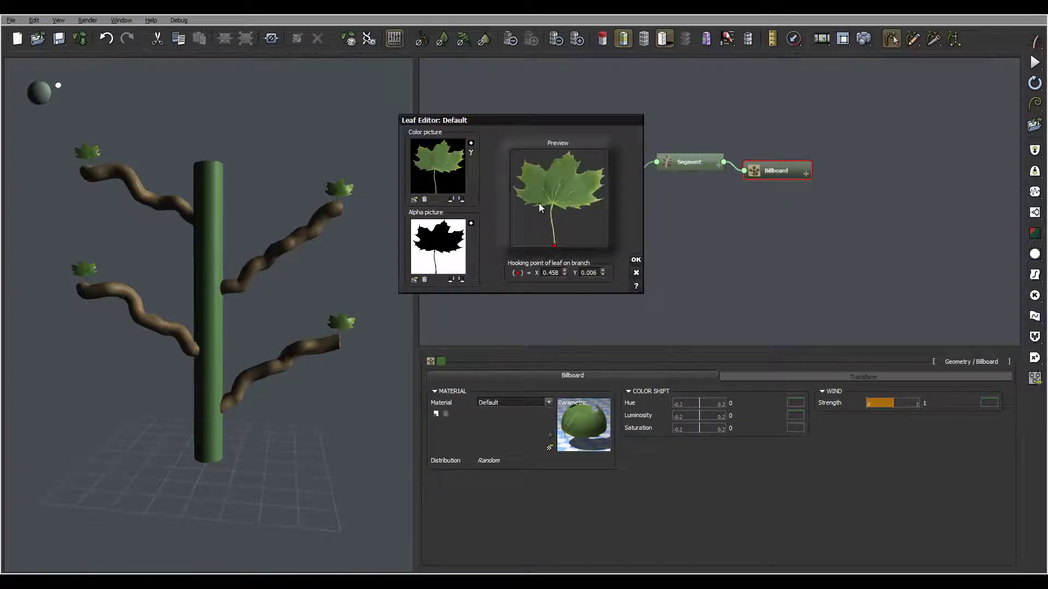
mouse_move(555, 245)
left_mouse_down()
mouse_move(555, 205)
mouse_move(554, 245)
left_mouse_up()
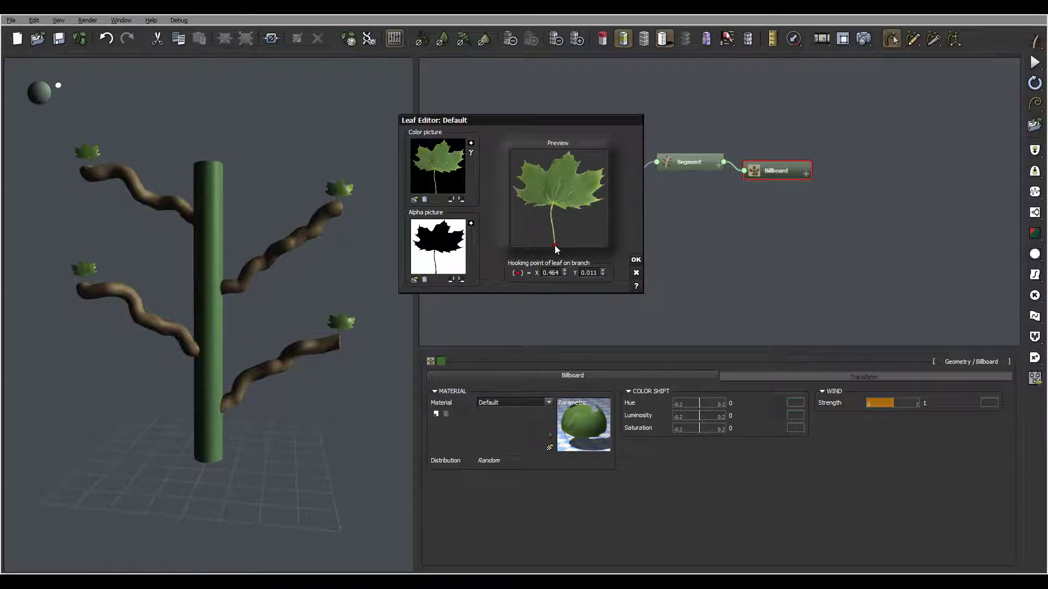
left_click(636, 259)
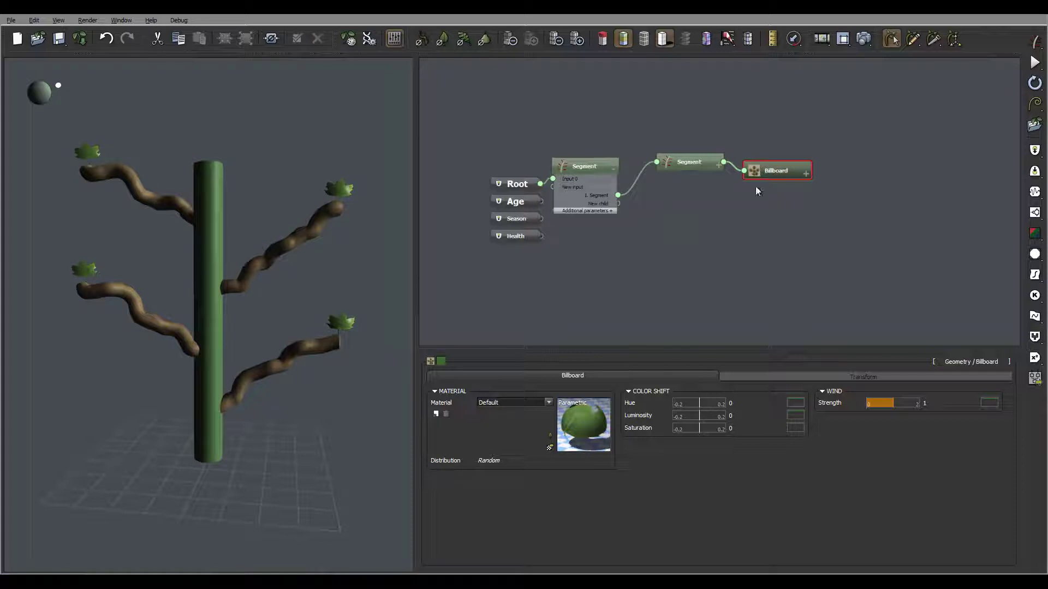
Step: Try the option Only influence, no children for the placement of the second Segment's Billboard child
left_click(706, 158)
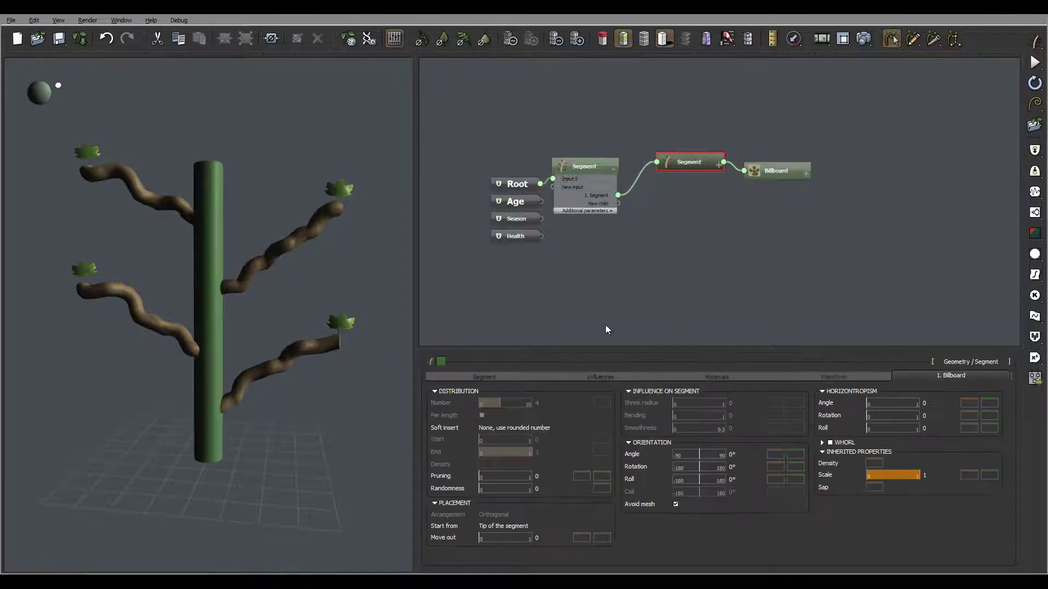
left_click(516, 526)
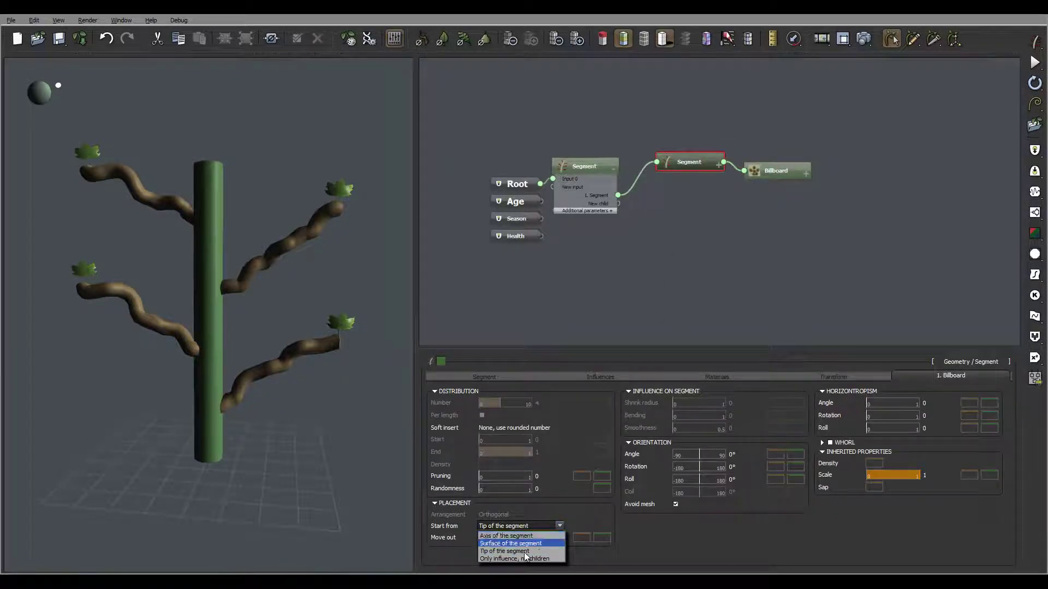
left_click(544, 559)
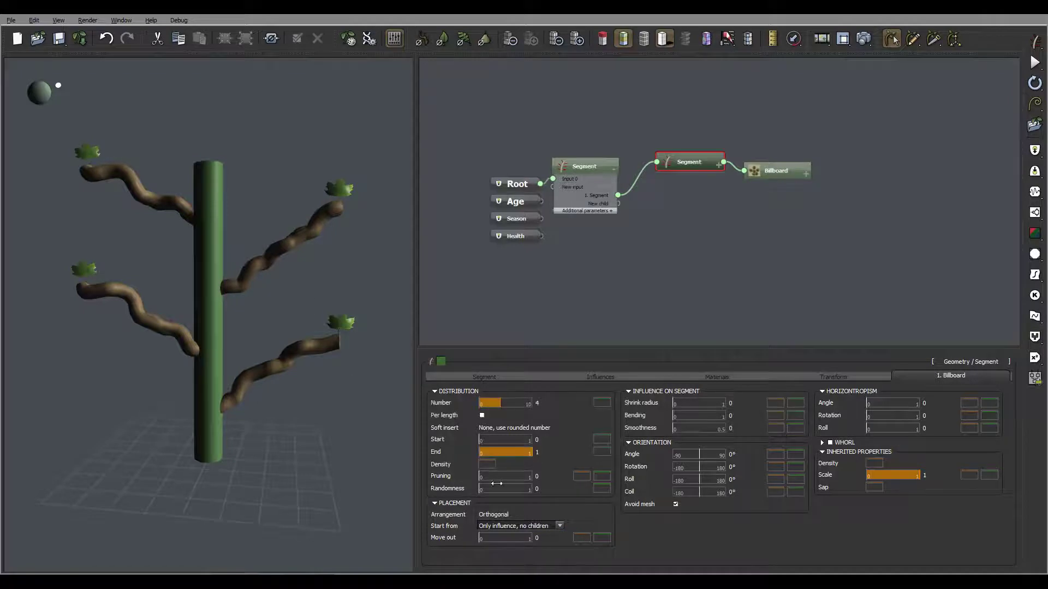
Step: Compare Axis of the segment as the leaves' start and settle on Surface of the segment
left_click(529, 527)
left_click(505, 536)
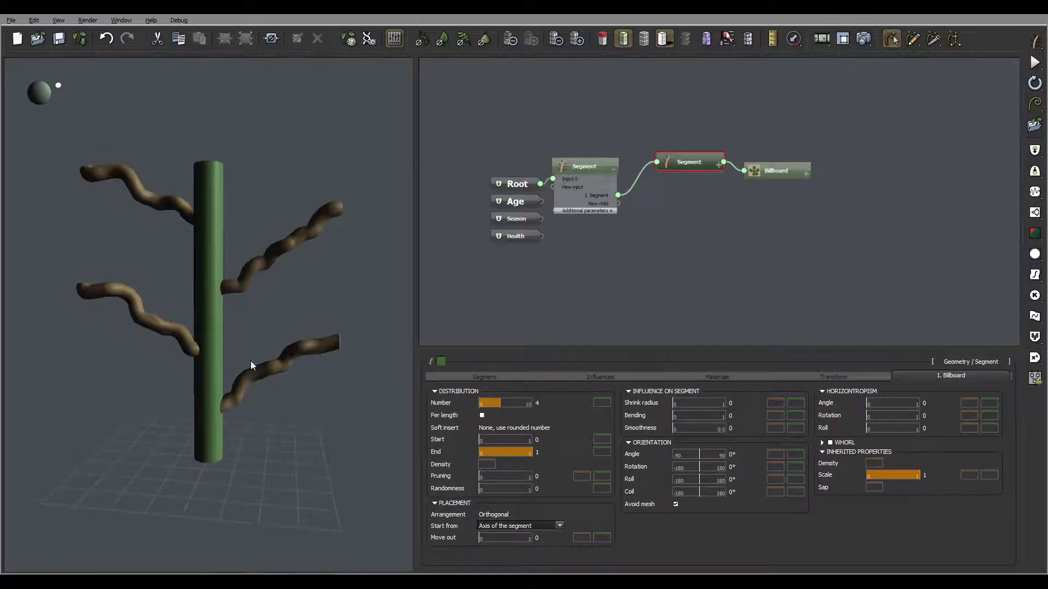
left_click(509, 526)
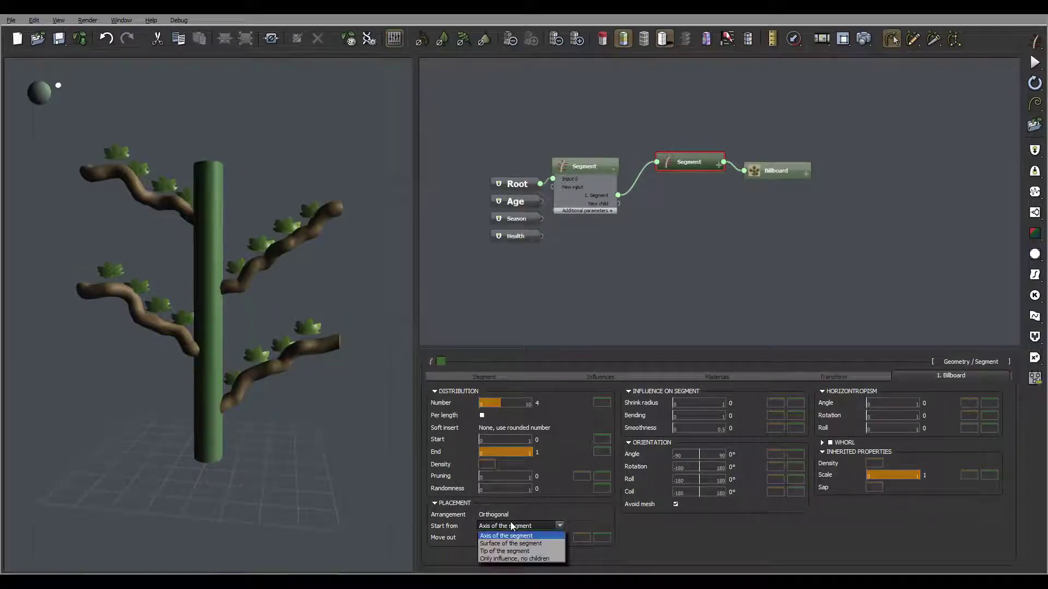
left_click(532, 546)
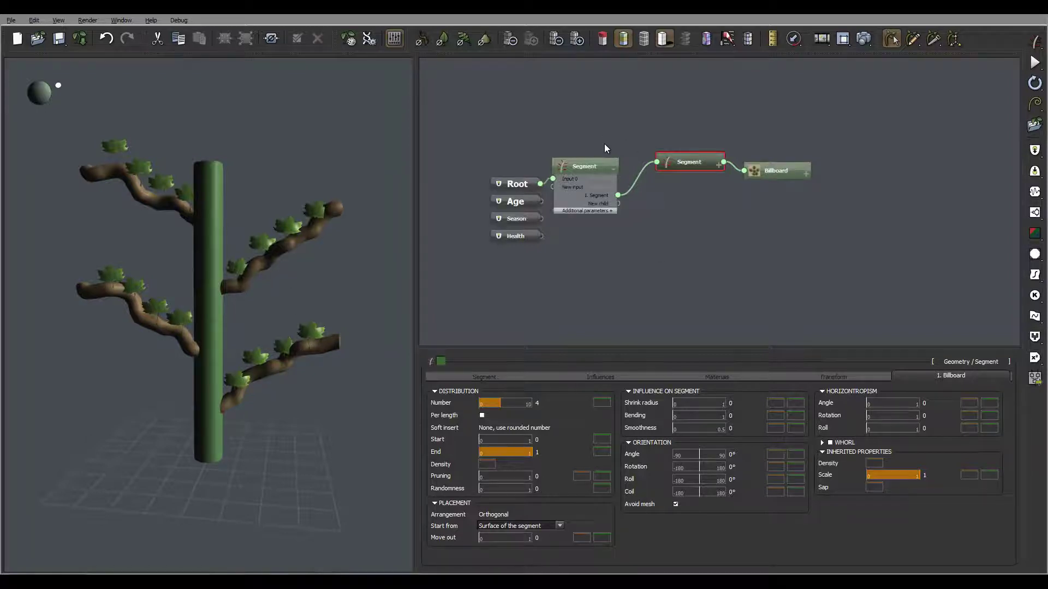
Step: Try an axis perturbation strength of 1 on the second Segment and return it to 0
left_click(610, 379)
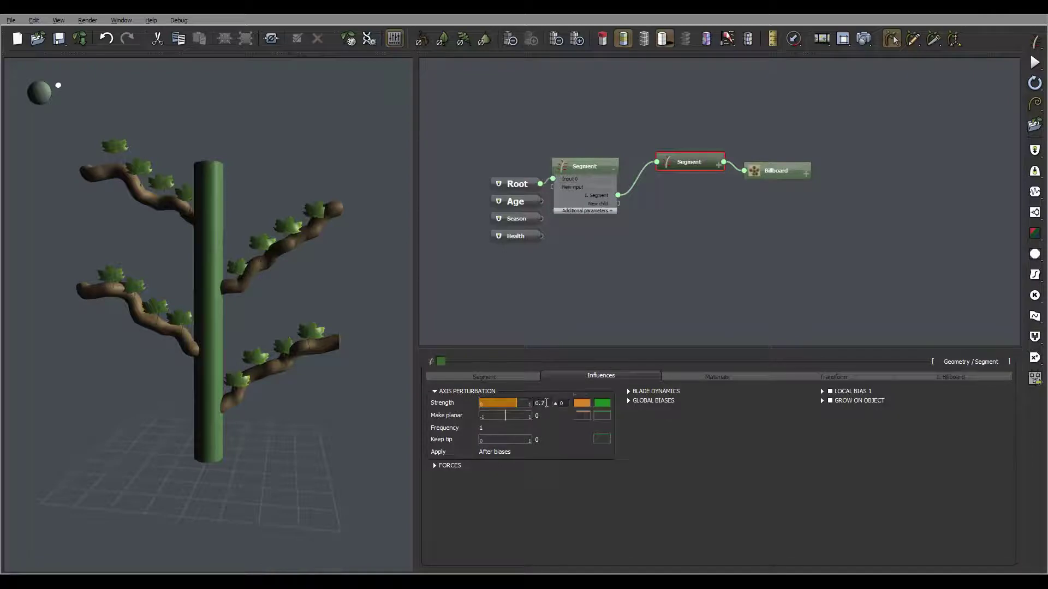
type("1")
key("Return")
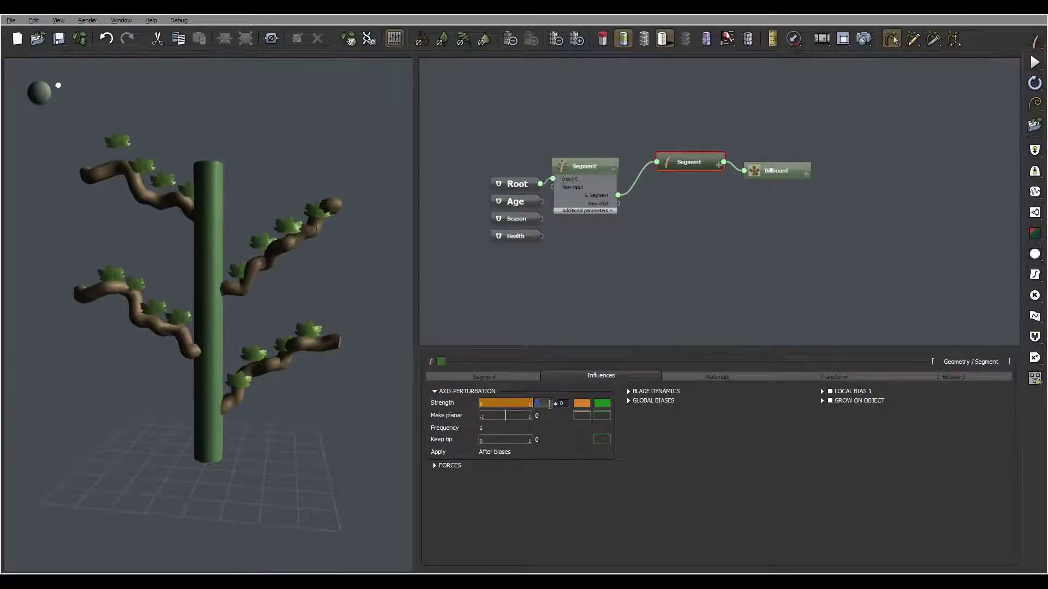
key("Return")
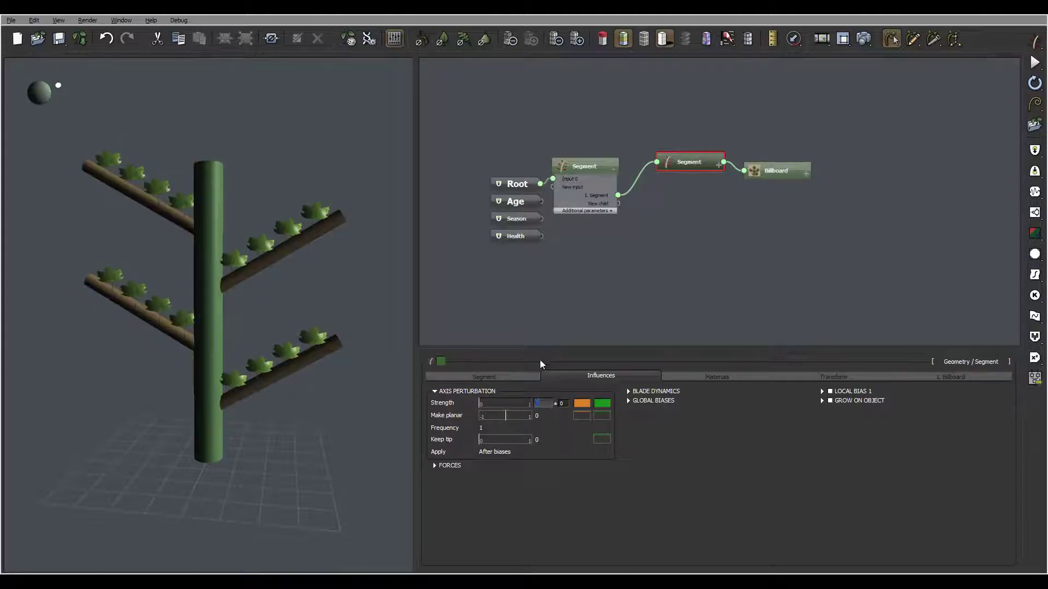
Step: Start the second Segment's leaves from Axis of the segment and set their shrink radius influence to 0.88
left_click(960, 378)
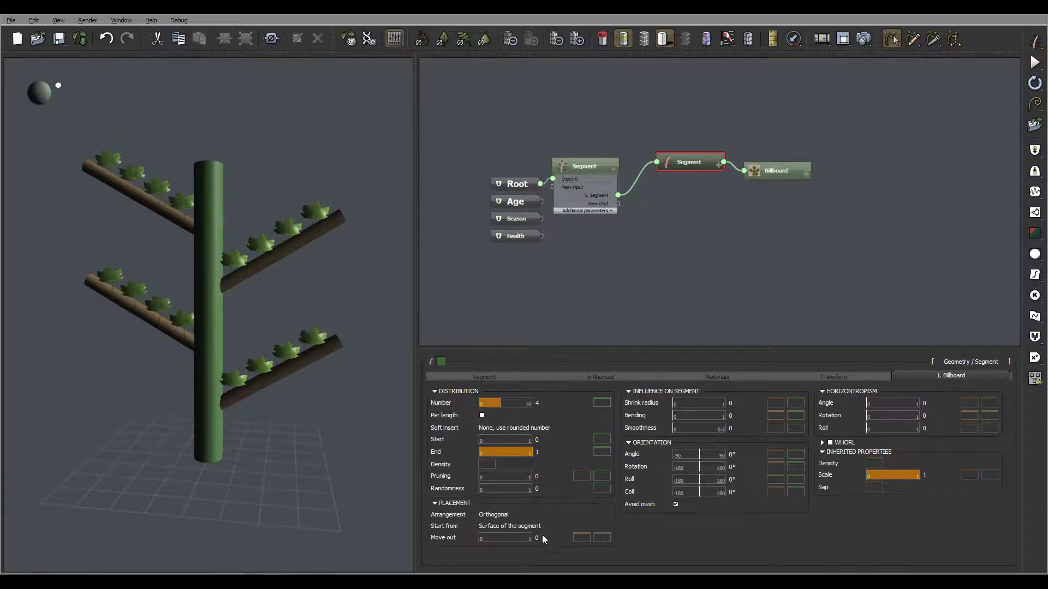
left_click(516, 527)
left_click(516, 536)
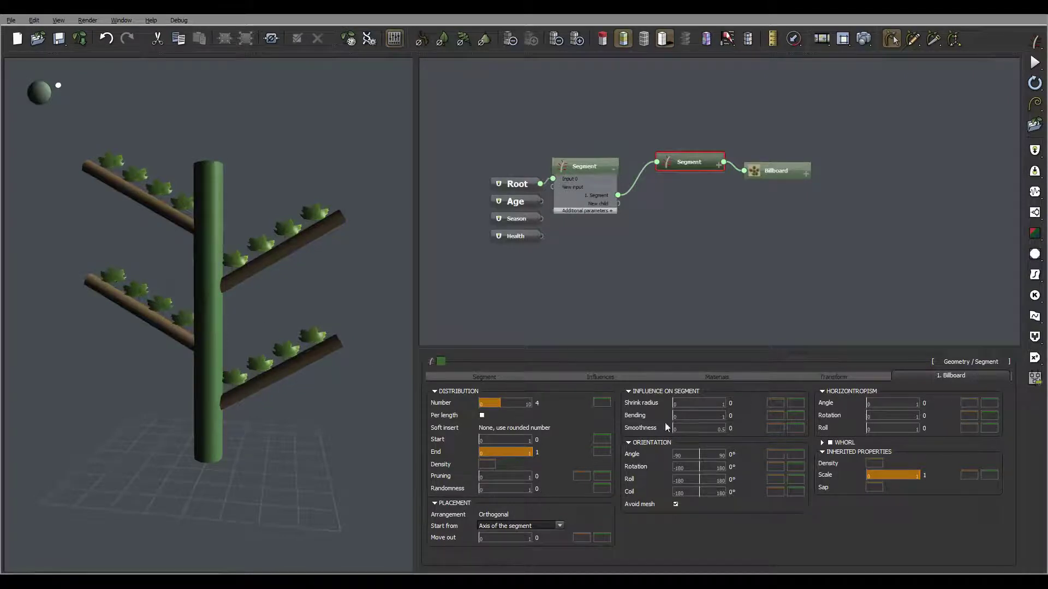
left_click(731, 455)
left_click_drag(679, 404, 718, 404)
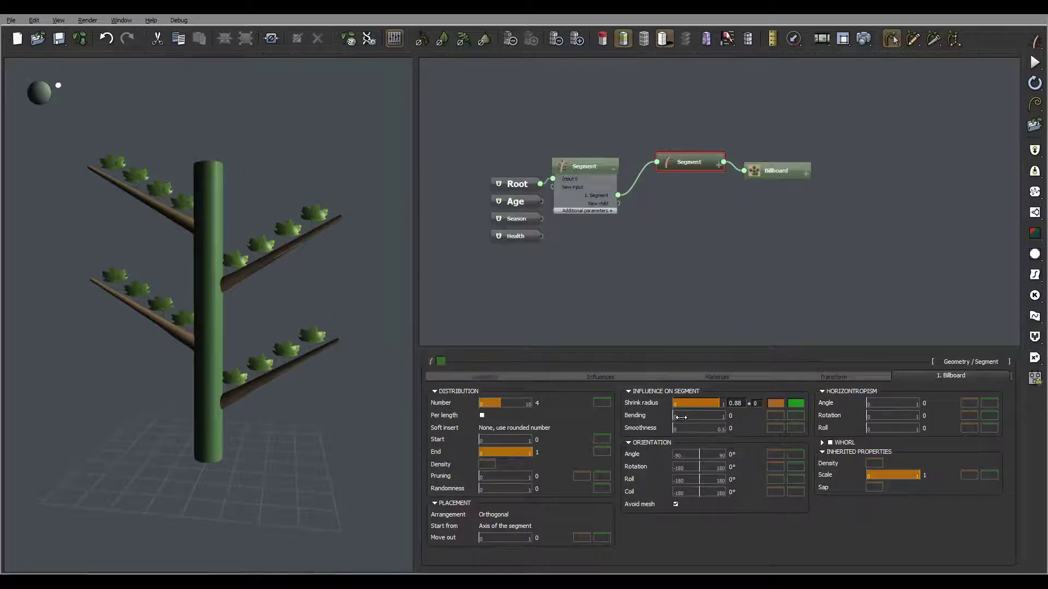
Step: Try a bending of 0.47 and a smoothness of 0.14 for the leaves' influence on the branch Segment
left_click_drag(680, 416, 704, 417)
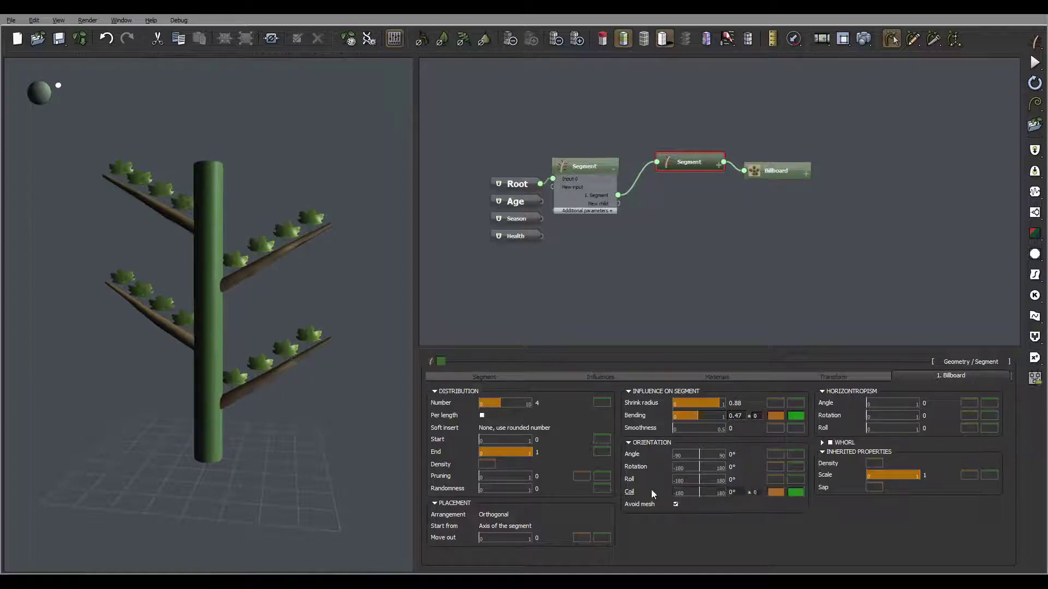
left_click_drag(675, 429, 688, 429)
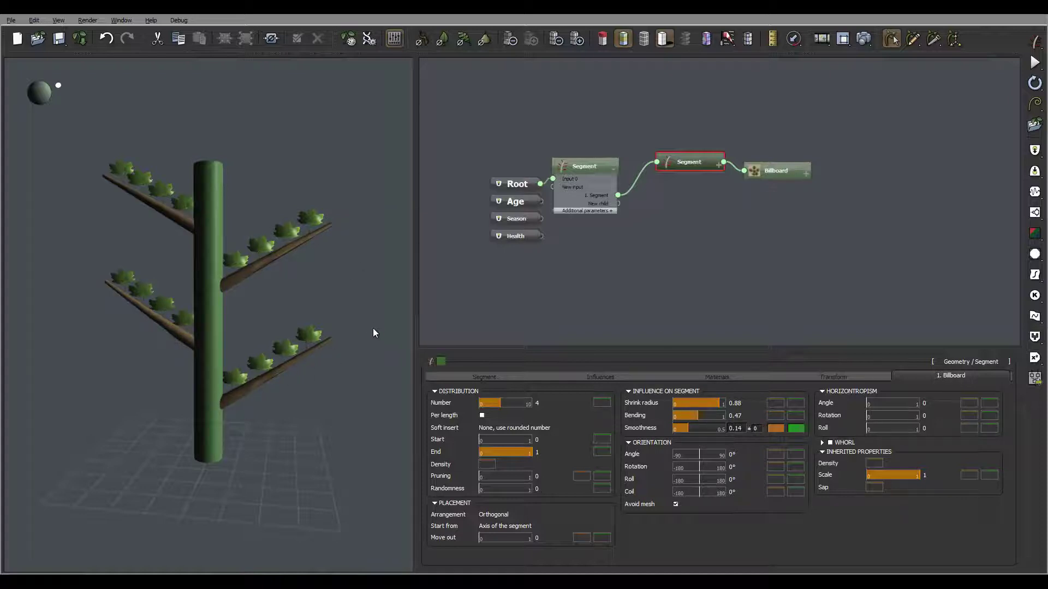
left_click(954, 376)
left_click_drag(299, 291, 301, 228)
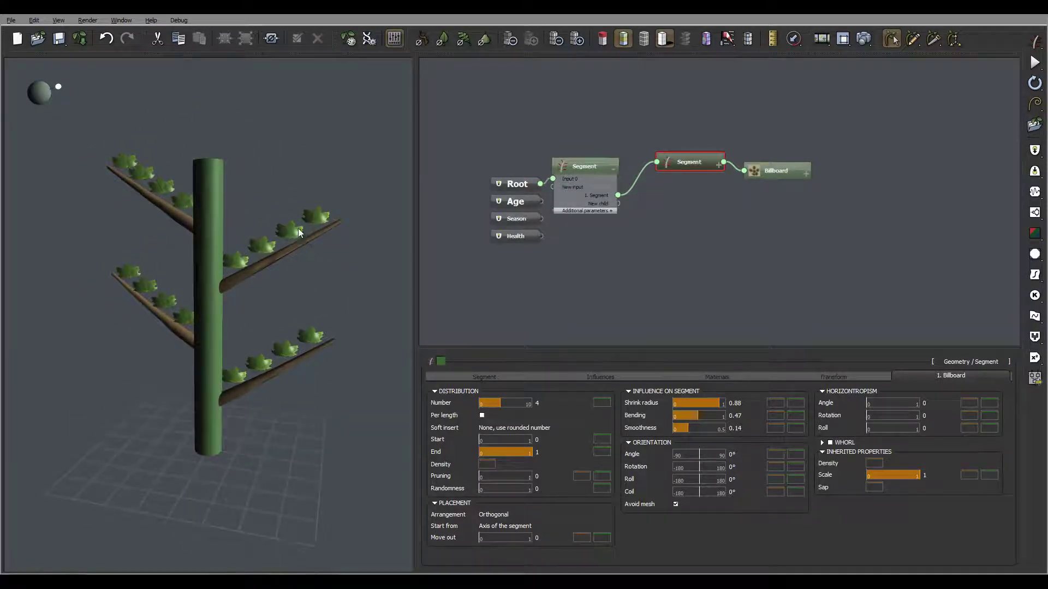
left_click_drag(266, 275, 362, 234)
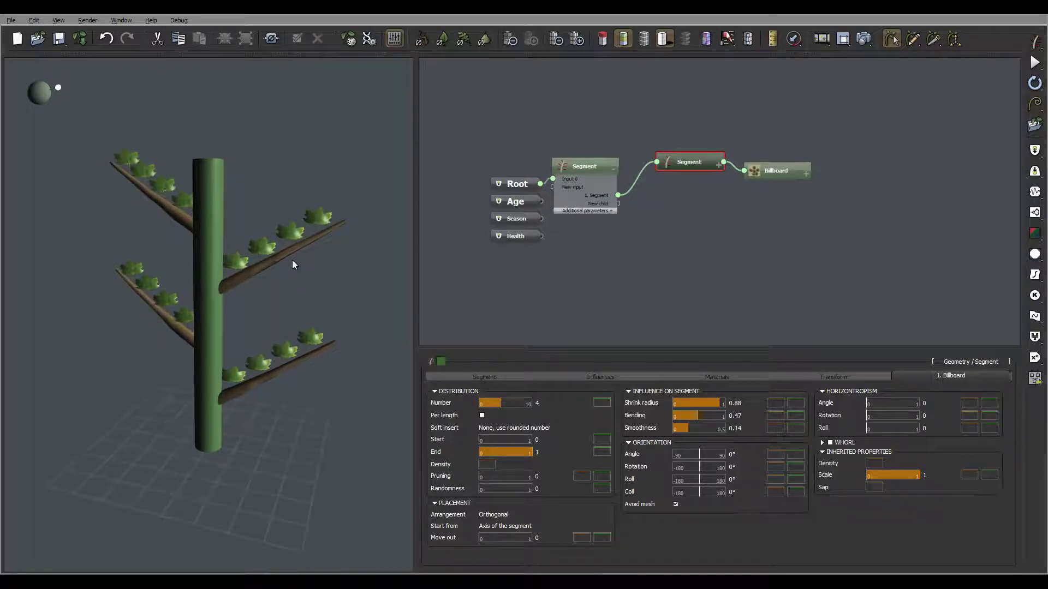
Step: Duplicate the leaf Billboard node as a second child of the branch Segment
middle_click_drag(760, 220, 704, 220)
left_click(720, 172)
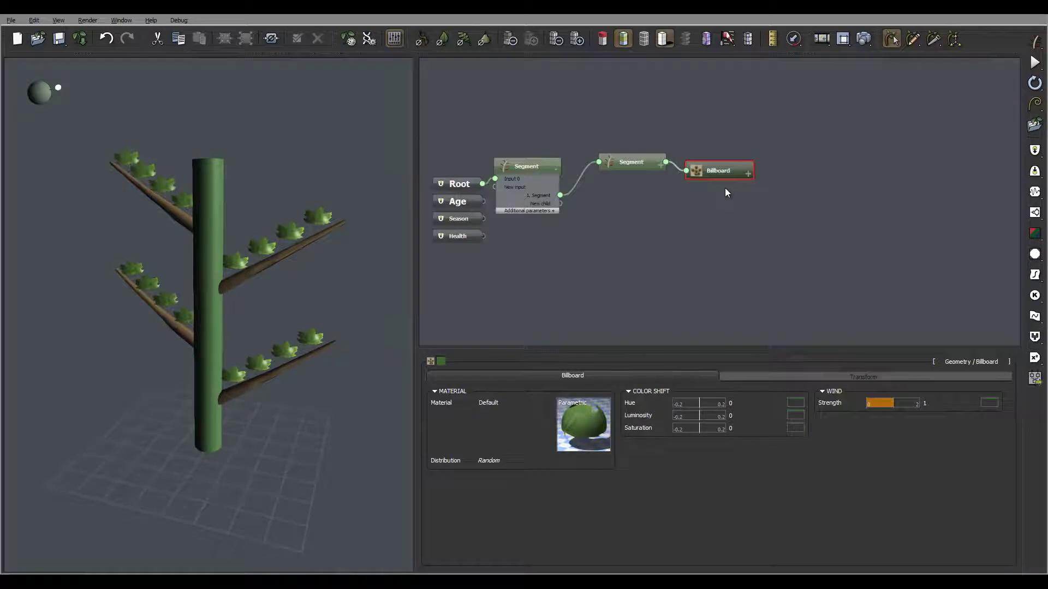
key("ctrl+c")
key("ctrl+v")
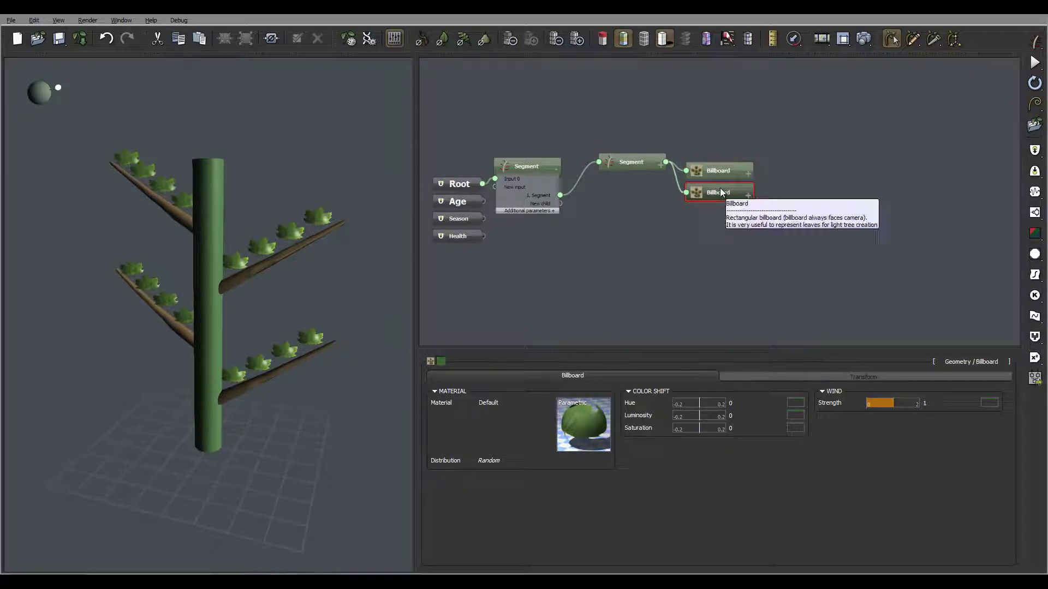
Step: Turn the duplicate Billboard's colour and alpha pictures upside down, move the hooking point to the stem end at X 0.564, Y 0.955, and apply
double_click(567, 429)
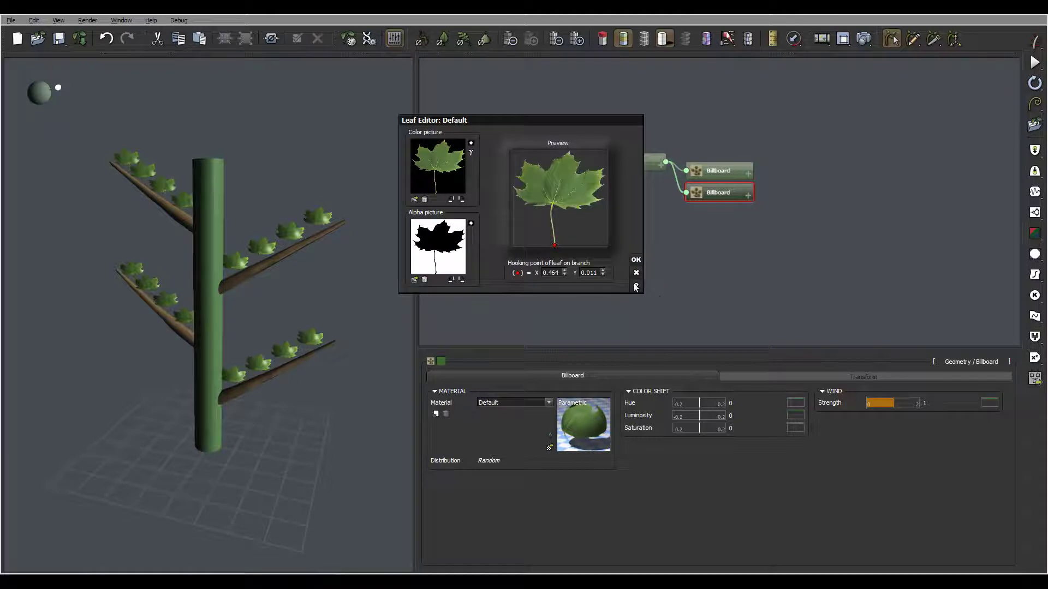
left_click(459, 201)
left_click(460, 201)
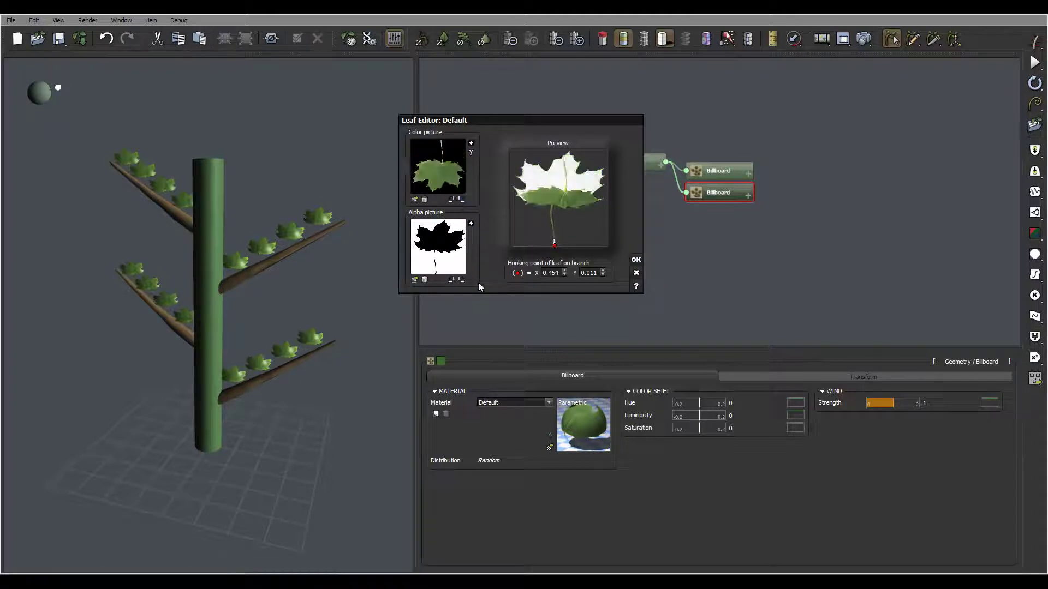
left_click(463, 281)
left_click(463, 281)
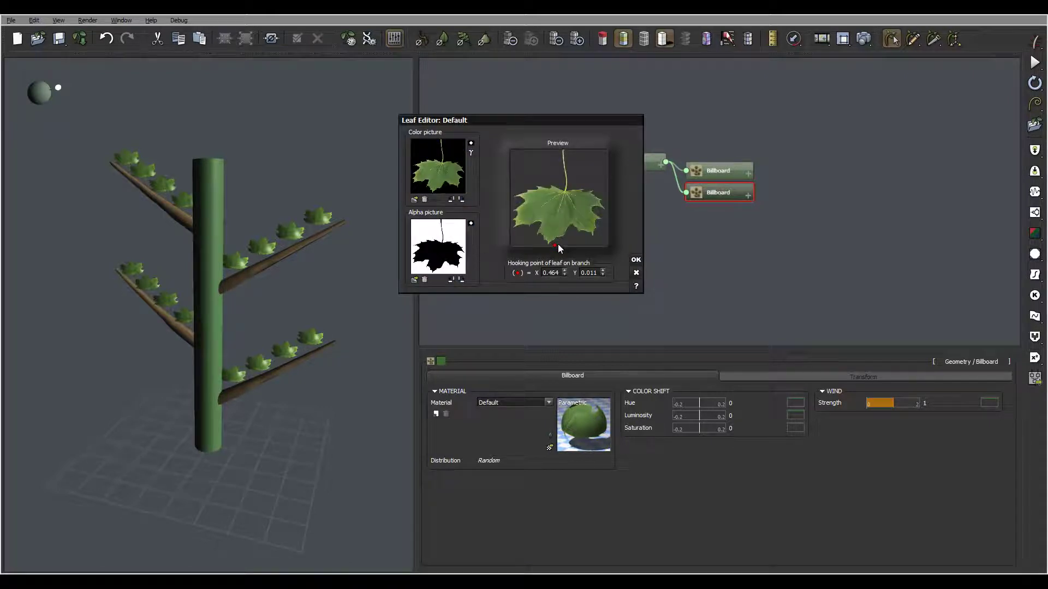
left_click(564, 154)
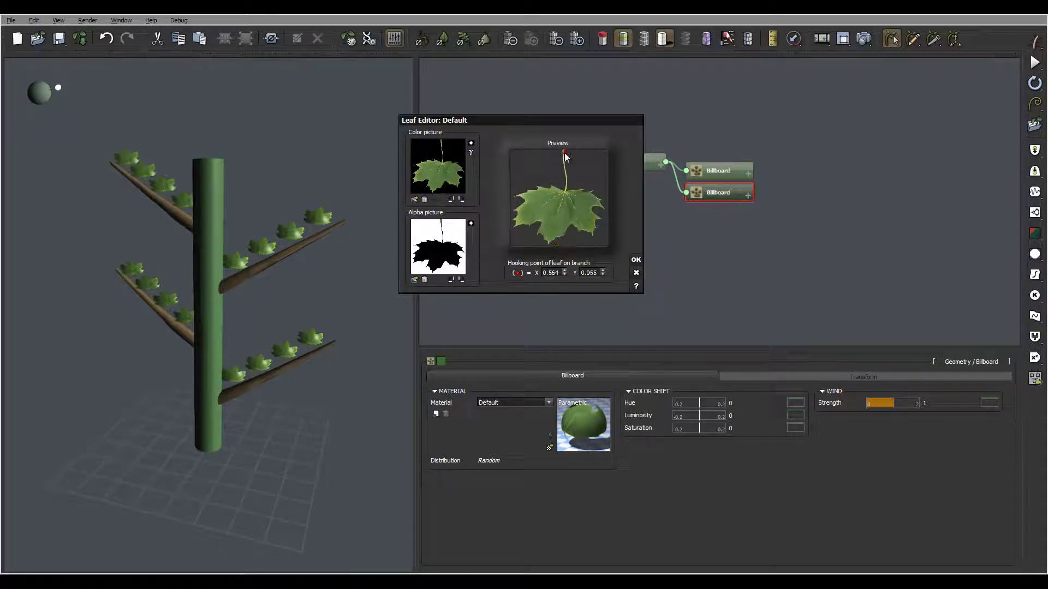
left_click(636, 259)
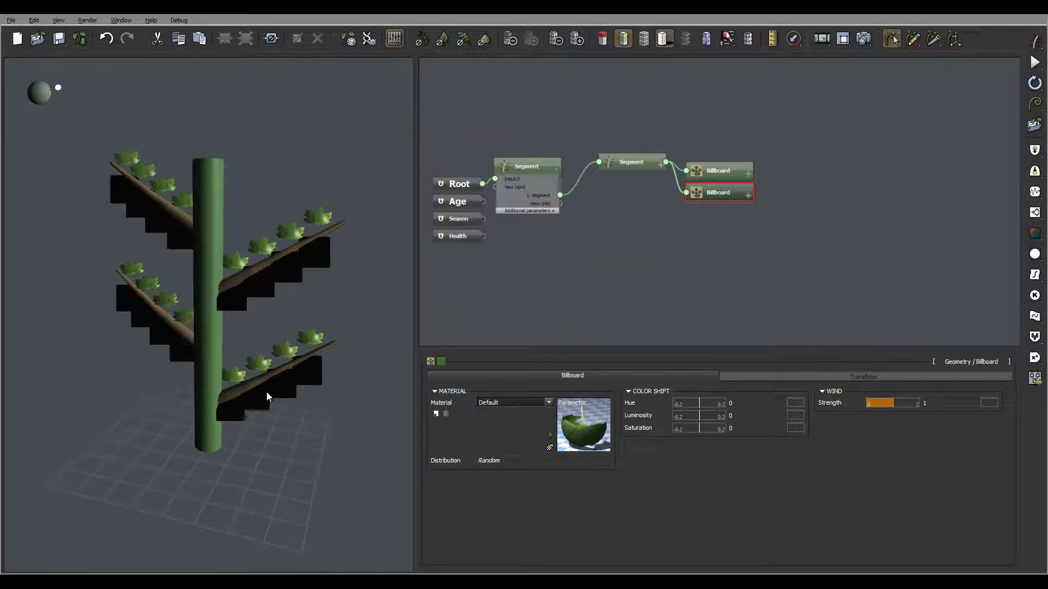
Step: Inspect the upside-down leaves and the duplicate's transform settings, then delete the duplicate Billboard node
left_click_drag(290, 377, 273, 257)
left_click_drag(315, 309, 287, 260)
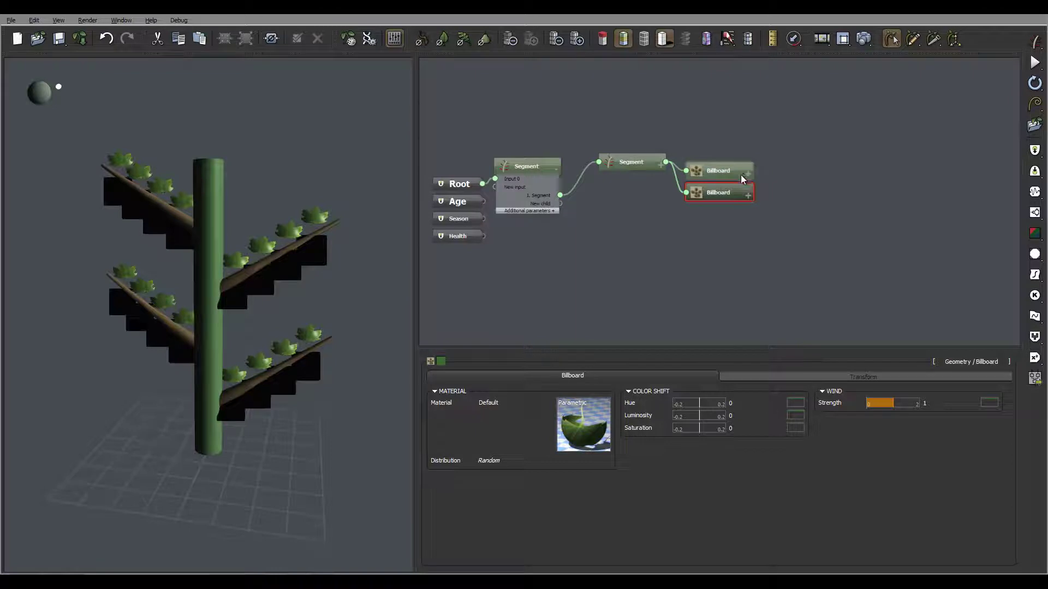
left_click(861, 376)
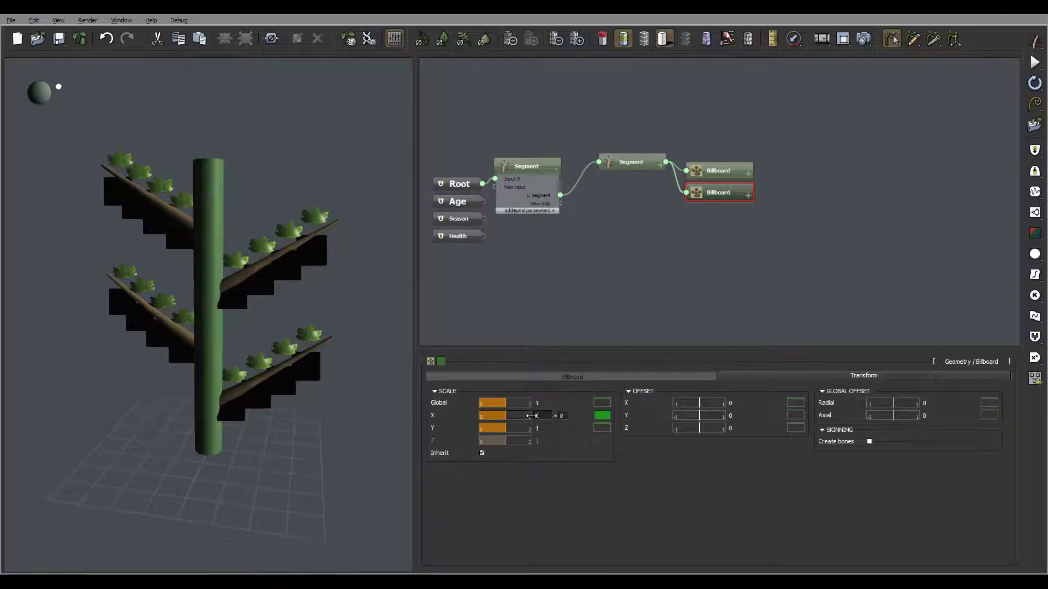
left_click_drag(257, 380, 247, 287)
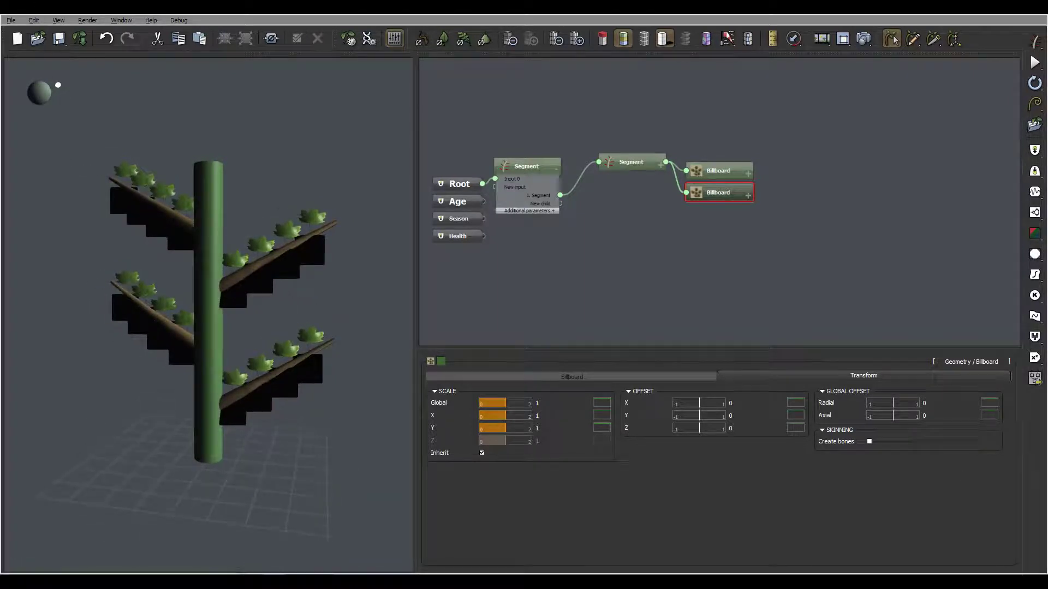
left_click_drag(296, 253, 297, 285)
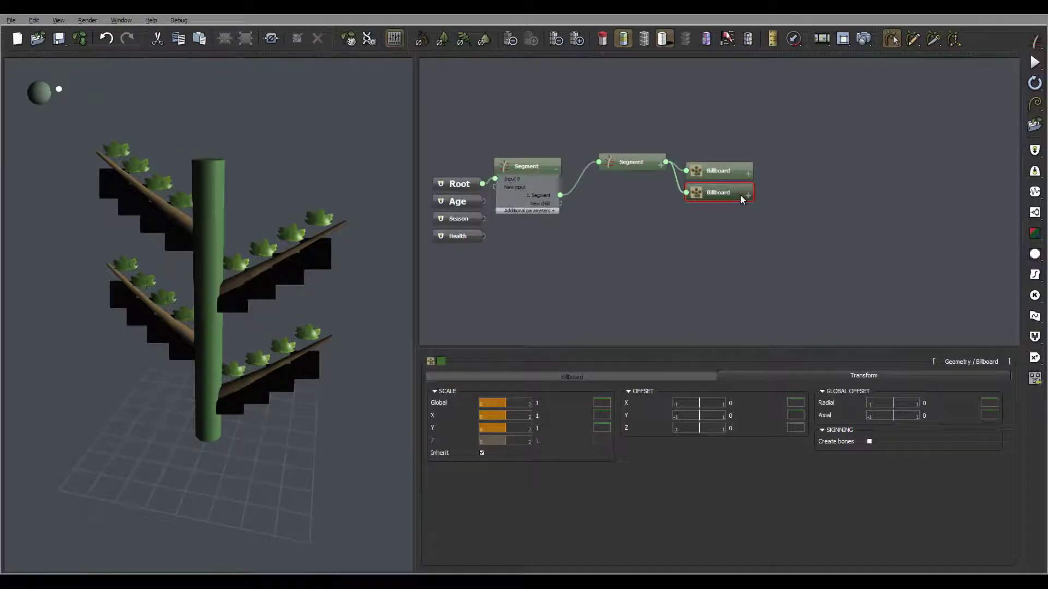
key("Delete")
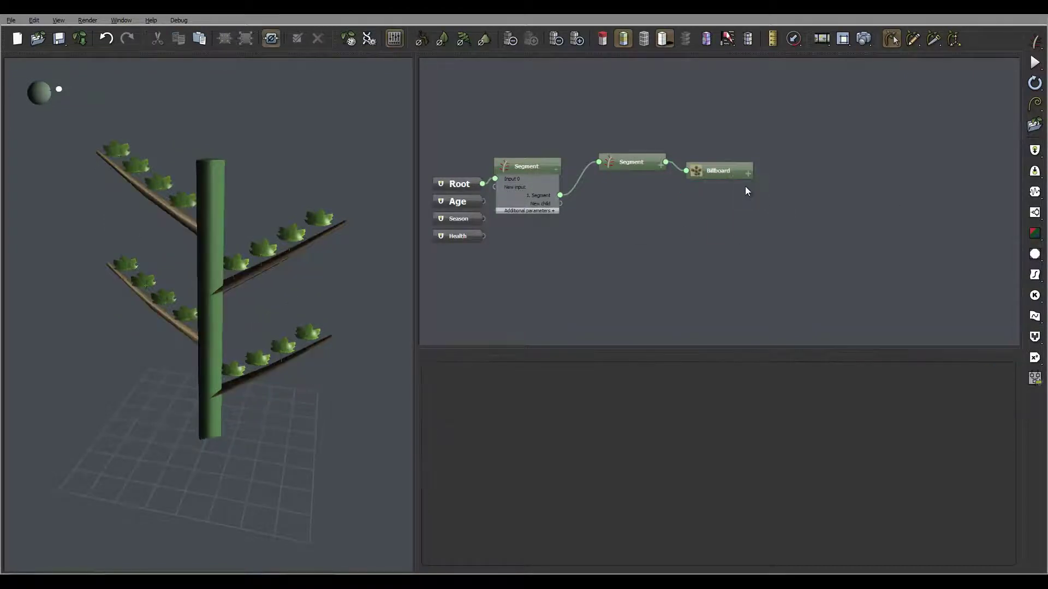
Step: Edit the section of the first Segment so the trunk tapers to a point at its tip
left_click_drag(304, 228, 344, 217)
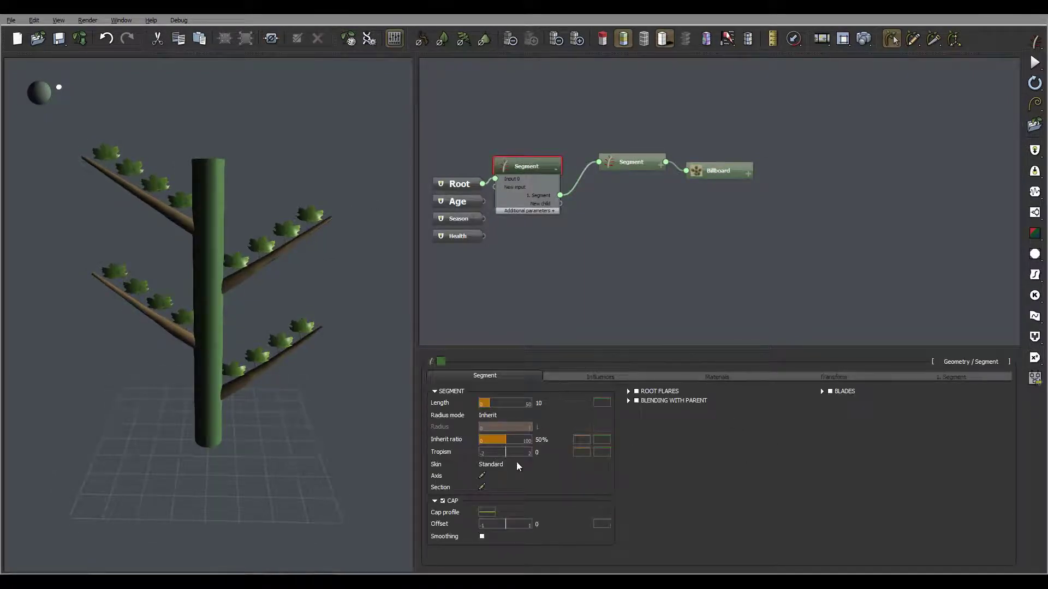
left_click(483, 487)
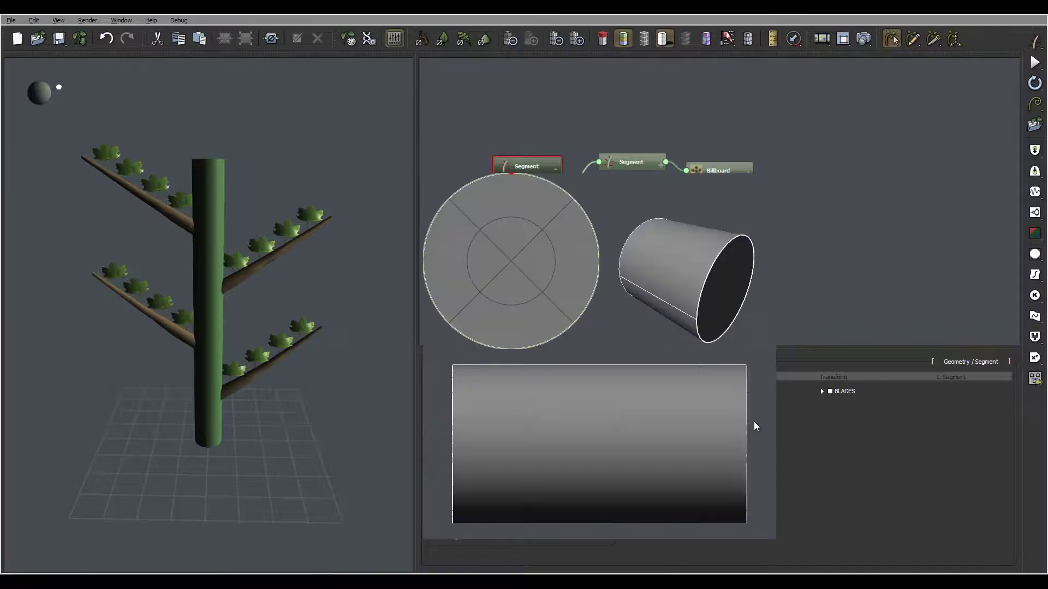
left_click_drag(511, 174, 511, 251)
left_click(796, 540)
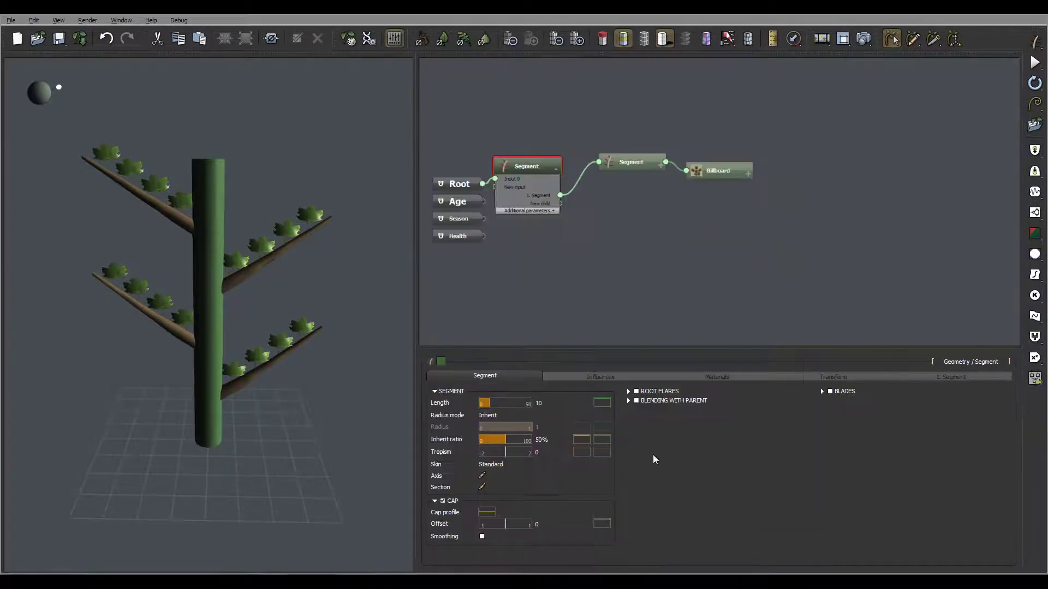
left_click_drag(349, 254, 379, 248)
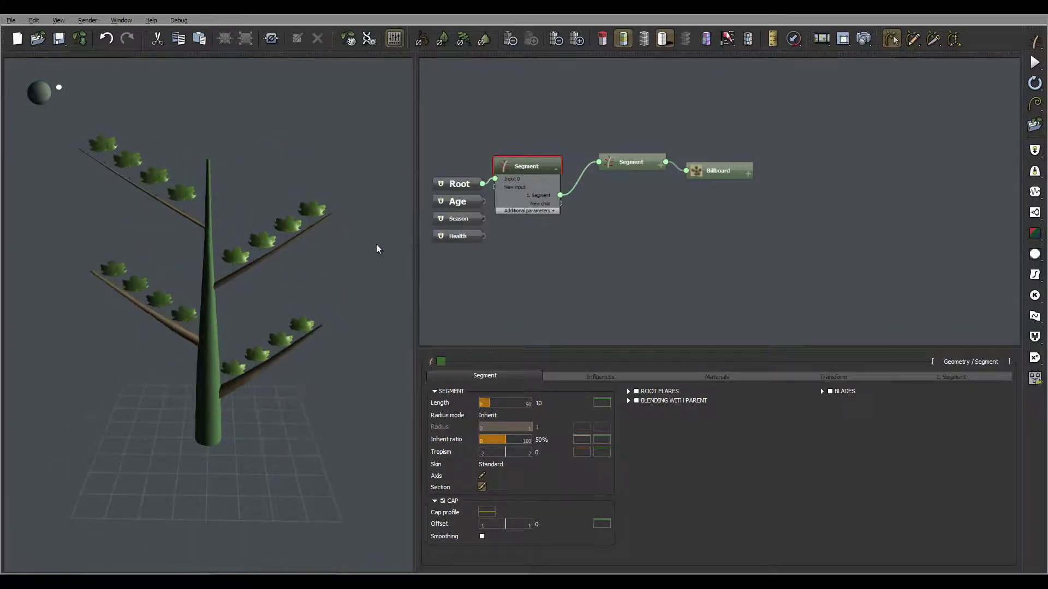
Step: Reset the bending and smoothness of the leaves' influence on the branch Segment to 0
left_click(631, 163)
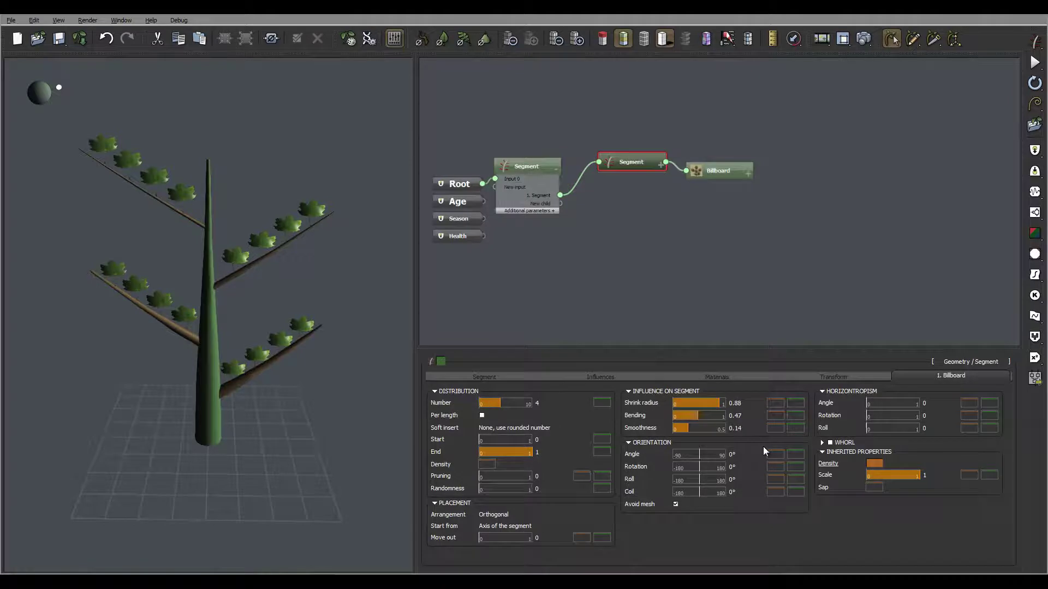
left_click(744, 404)
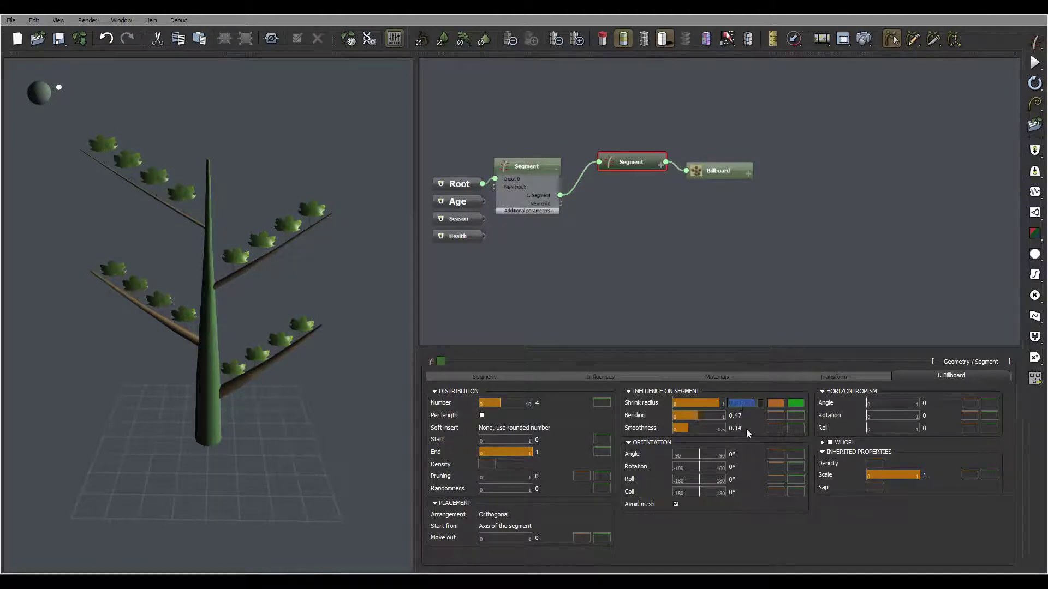
key("Return")
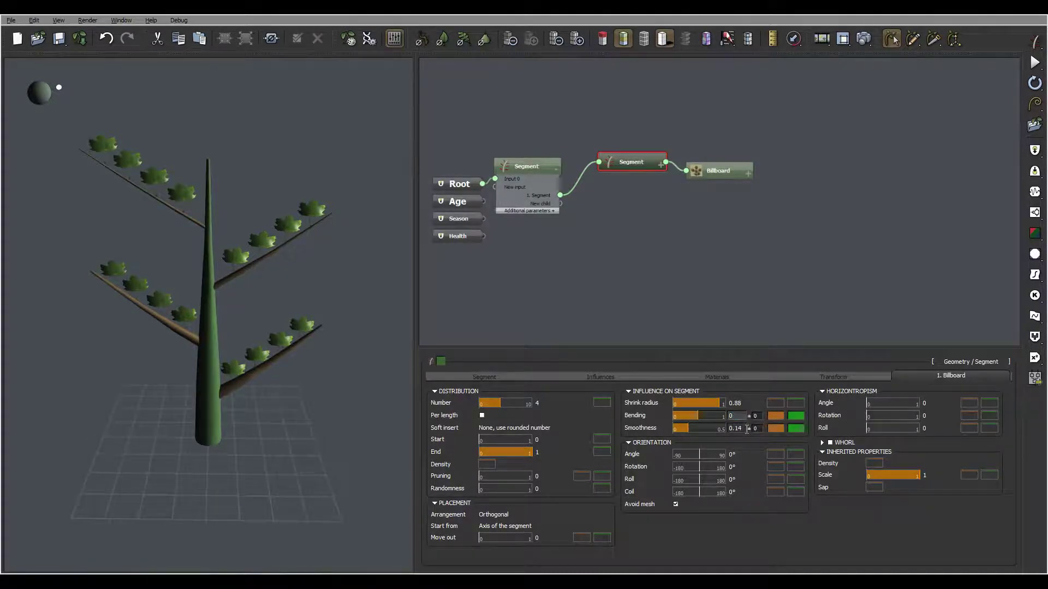
left_click(743, 429)
left_click_drag(229, 303, 229, 191)
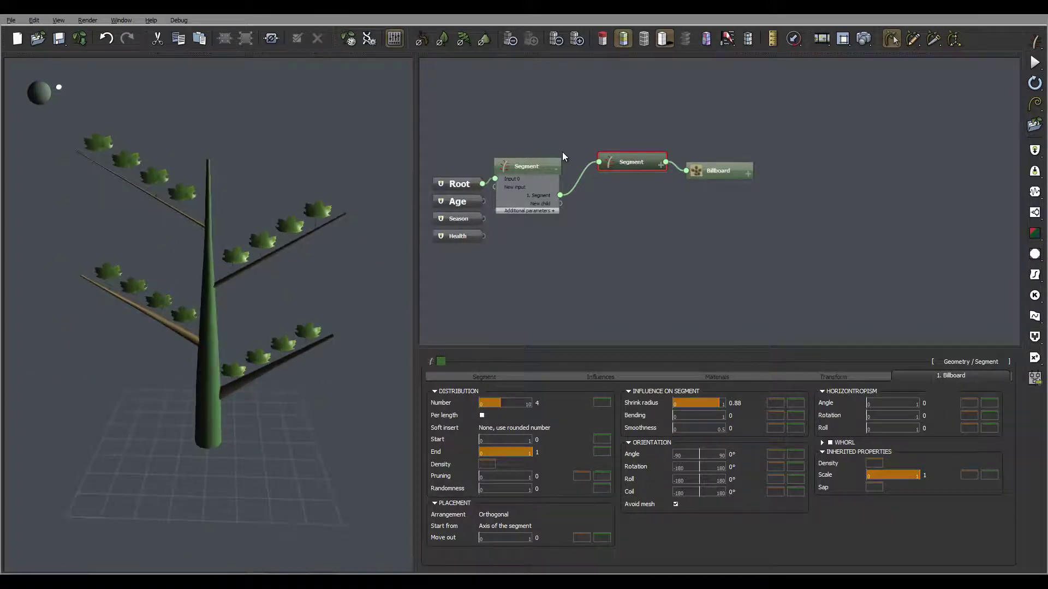
Step: Set the coil of the branches on the trunk Segment to 84° with a variation of 15
left_click(550, 166)
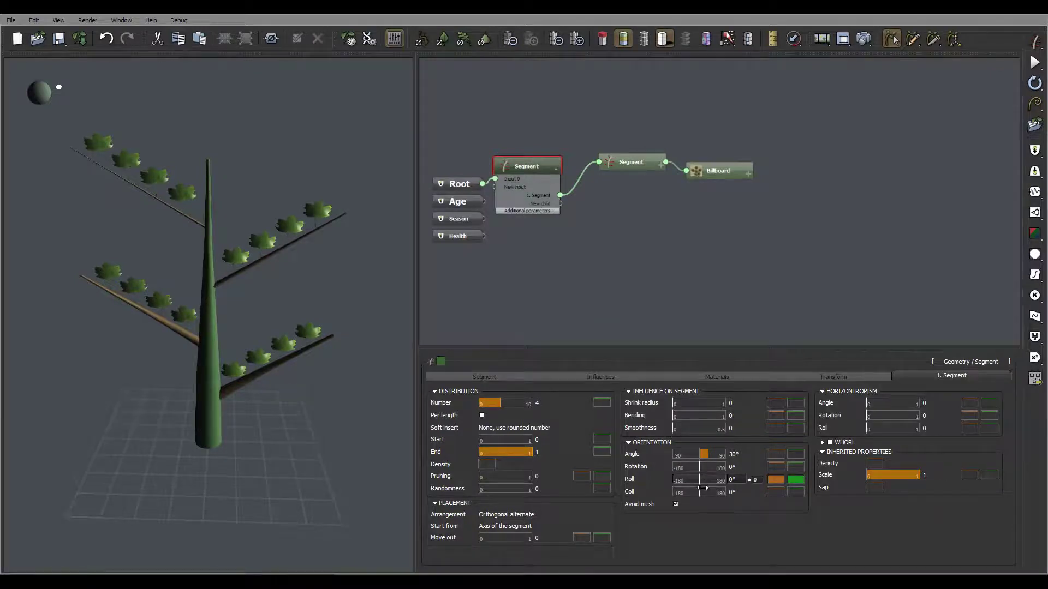
left_click(736, 492)
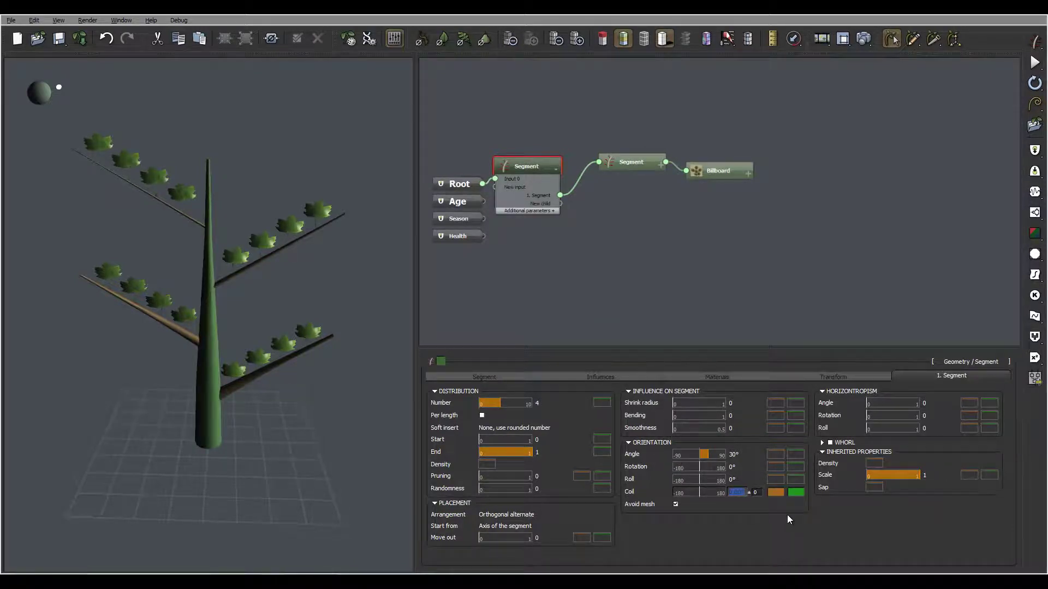
type("84")
left_click(758, 492)
type("15")
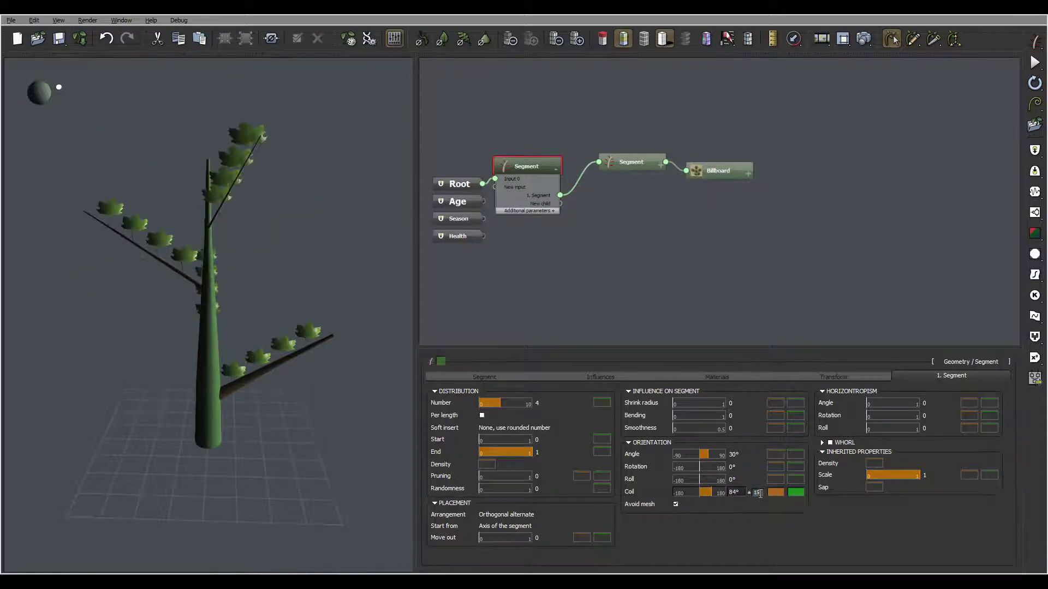
key("Return")
left_click_drag(200, 241, 186, 289)
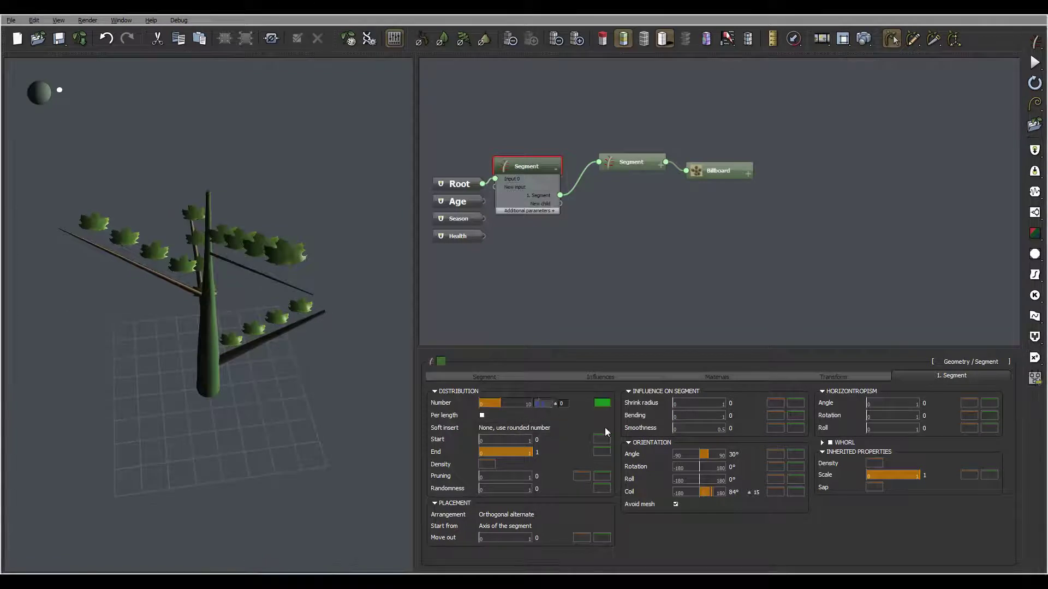
Step: Set the number of branches on the trunk to 6 and make them start higher up the trunk
type("6")
key("Return")
left_click_drag(296, 287, 281, 215)
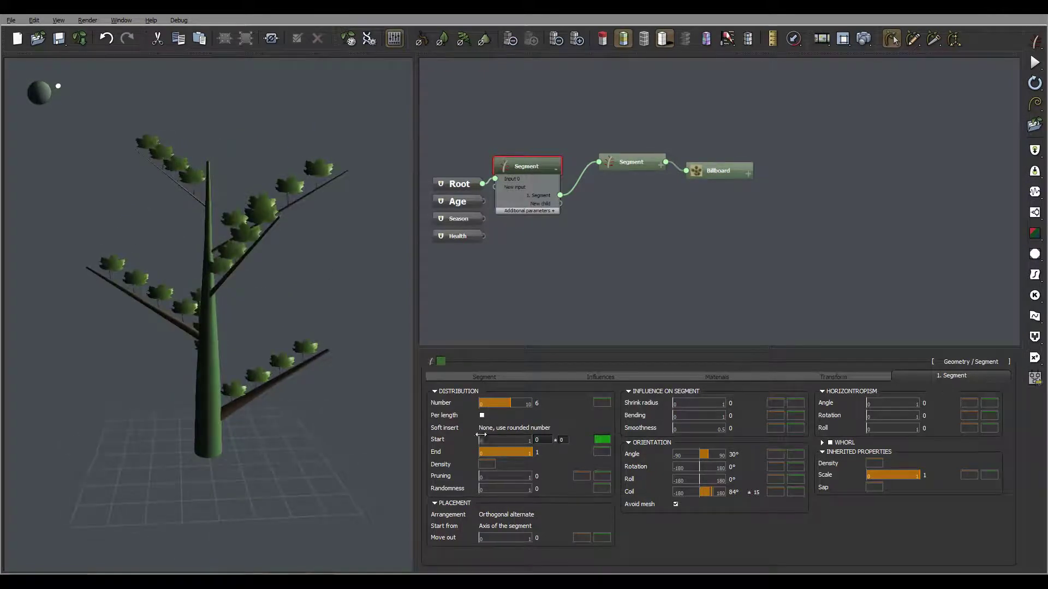
left_click_drag(497, 436, 500, 437)
left_click_drag(216, 283, 298, 308)
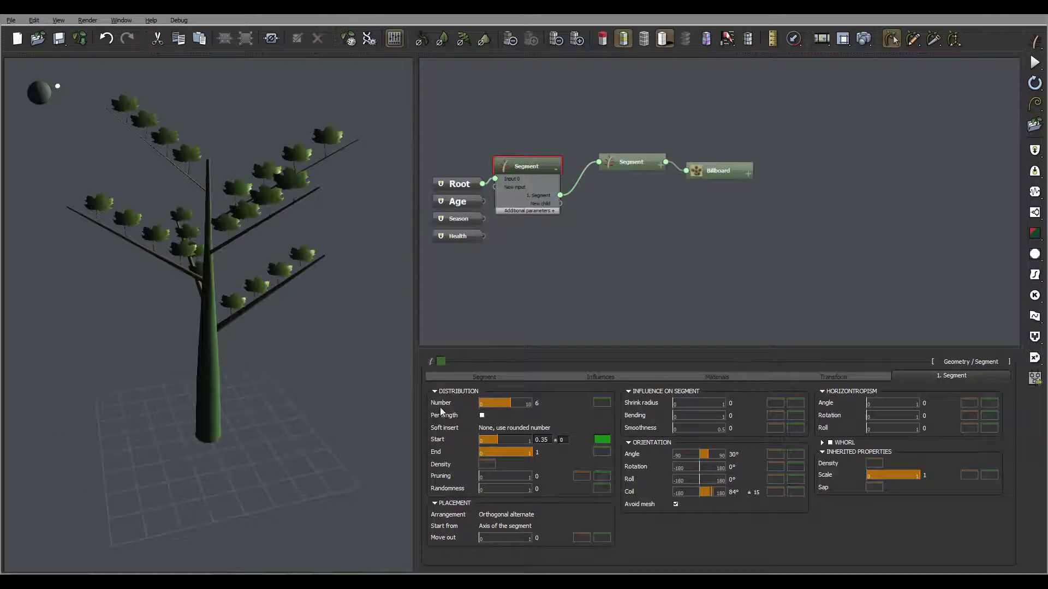
left_click_drag(508, 439, 499, 438)
Step: Set the trunk Segment's axis perturbation strength to 0.09 and select the branch Segment
left_click(606, 375)
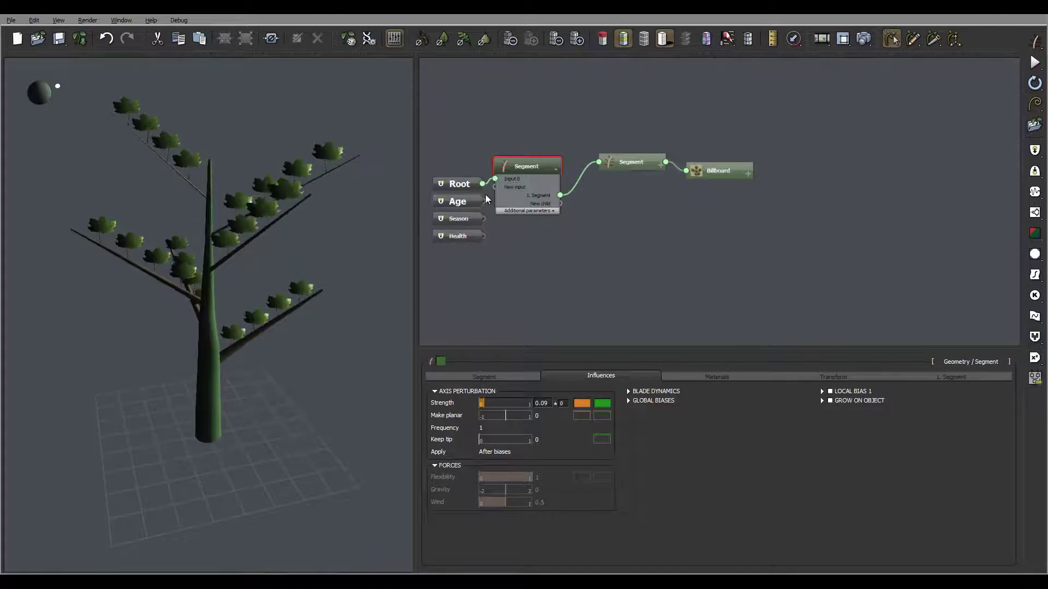
left_click(626, 162)
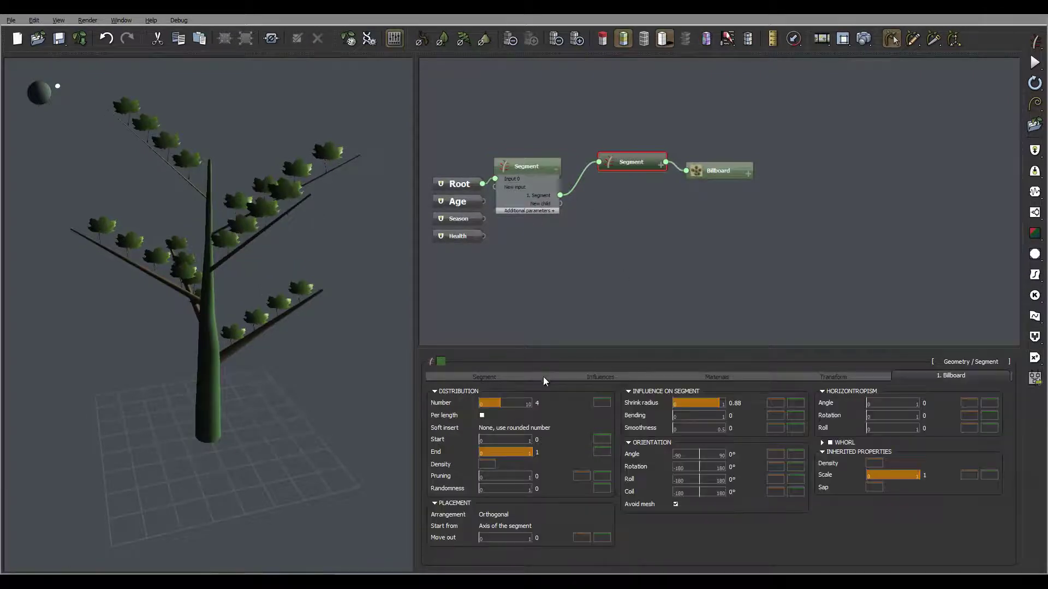
Step: Set the axis perturbation strength of the branch Segment to 0.15
left_click(592, 376)
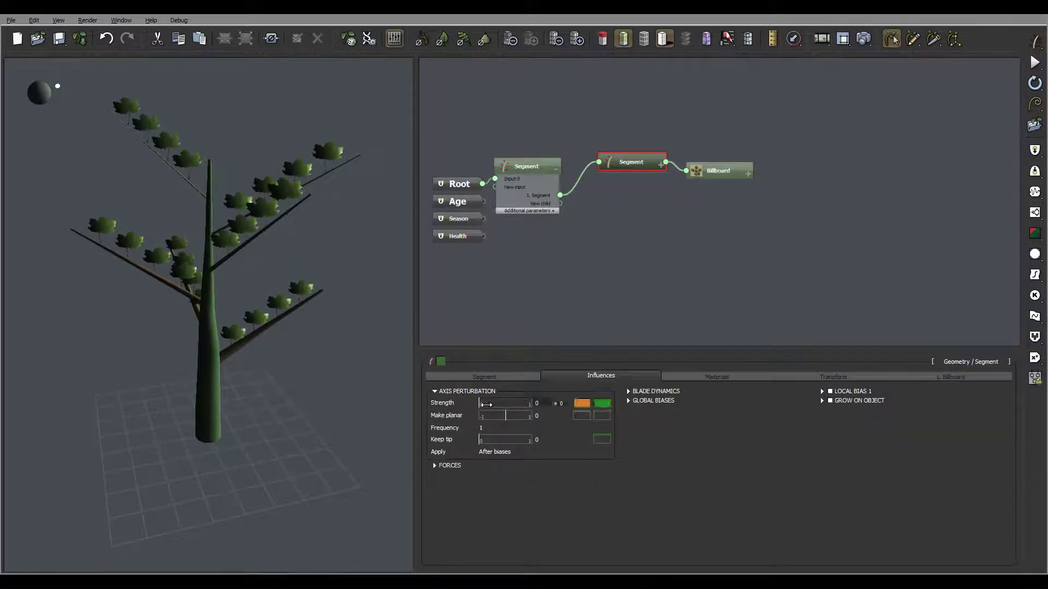
left_click_drag(228, 273, 176, 272)
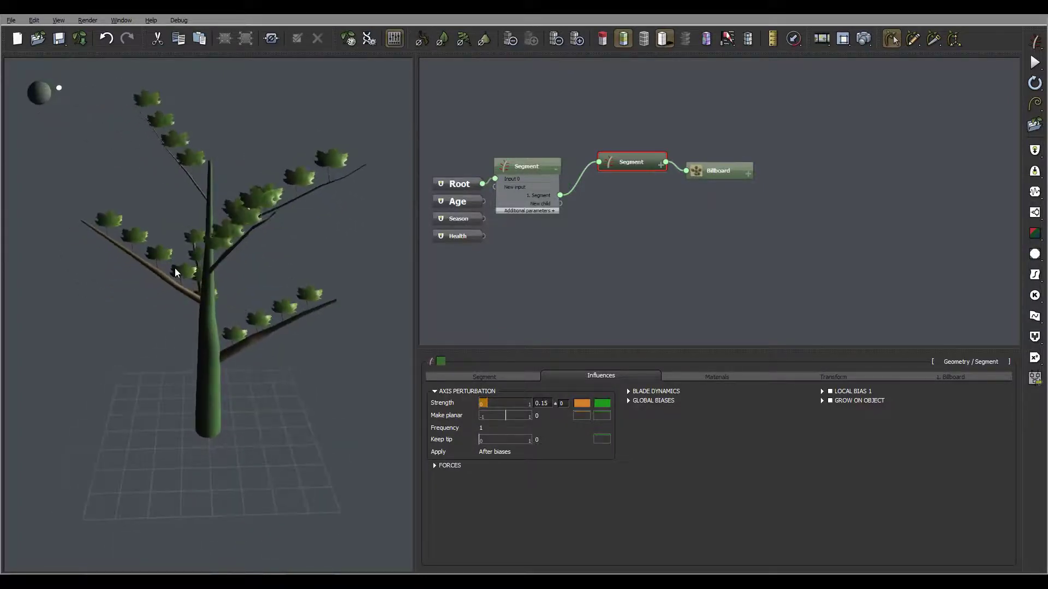
Step: Disconnect the Billboard from the branch Segment and attach a copy of the branch Segment as its child to form twigs
left_click(716, 170)
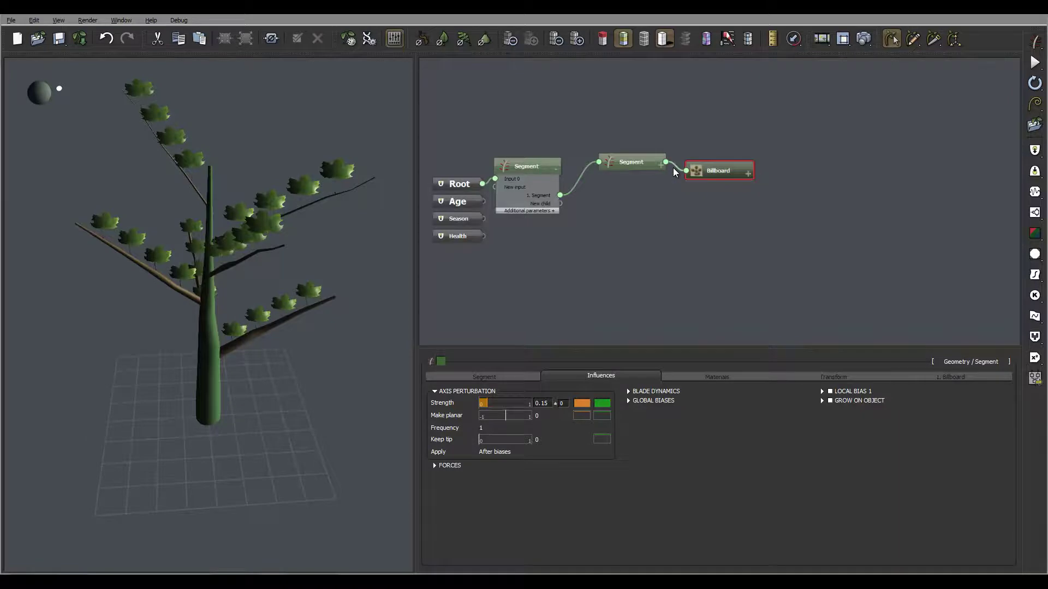
left_click(677, 169)
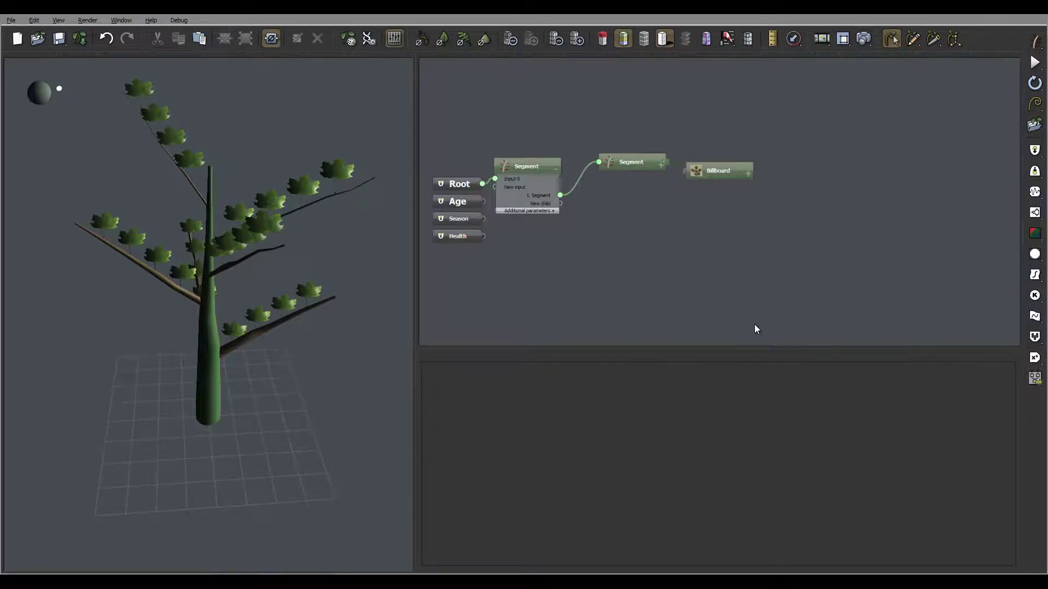
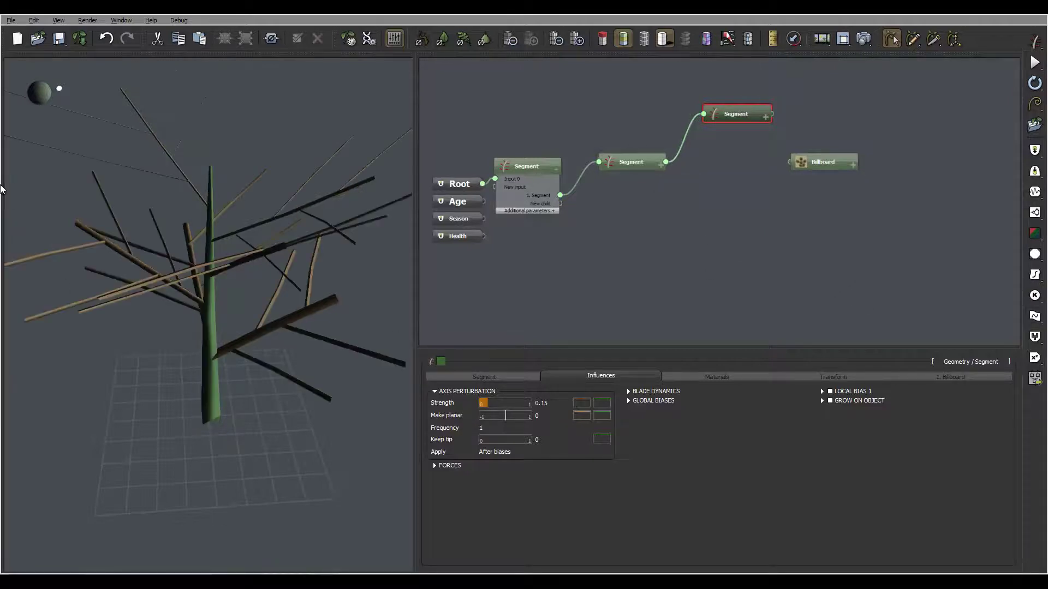
left_click_drag(136, 191, 157, 225)
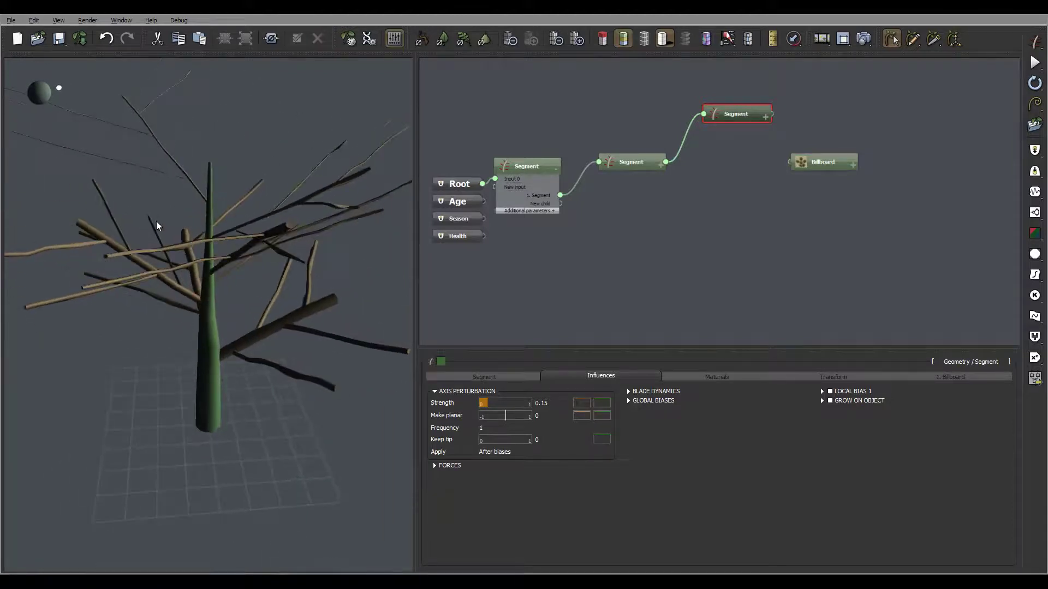
Step: Taper the branch Segment by reducing the radius of its end section to about 0.11
left_click(637, 158)
left_click(498, 378)
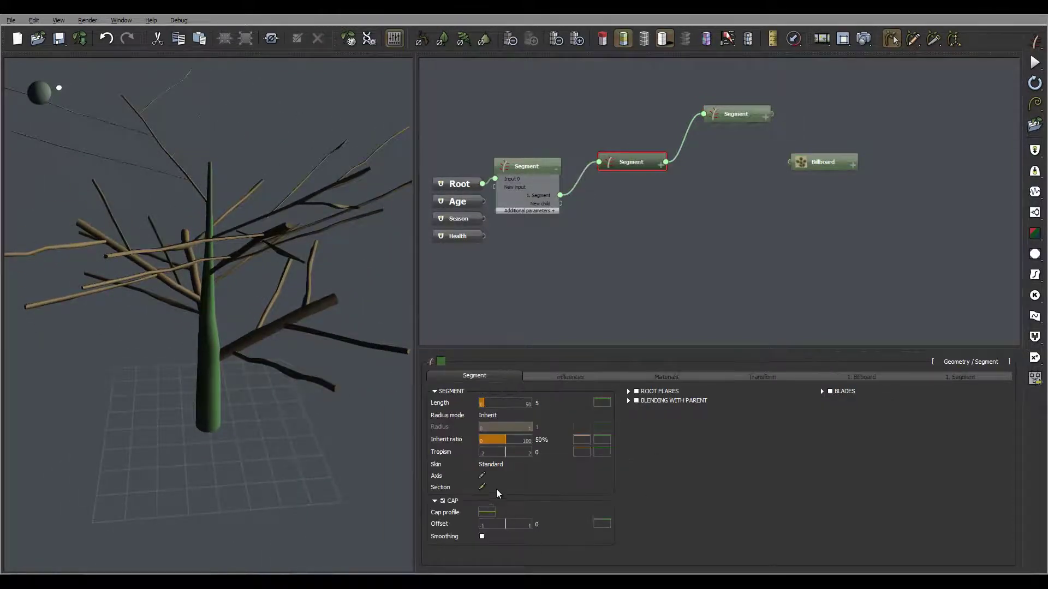
left_click(482, 485)
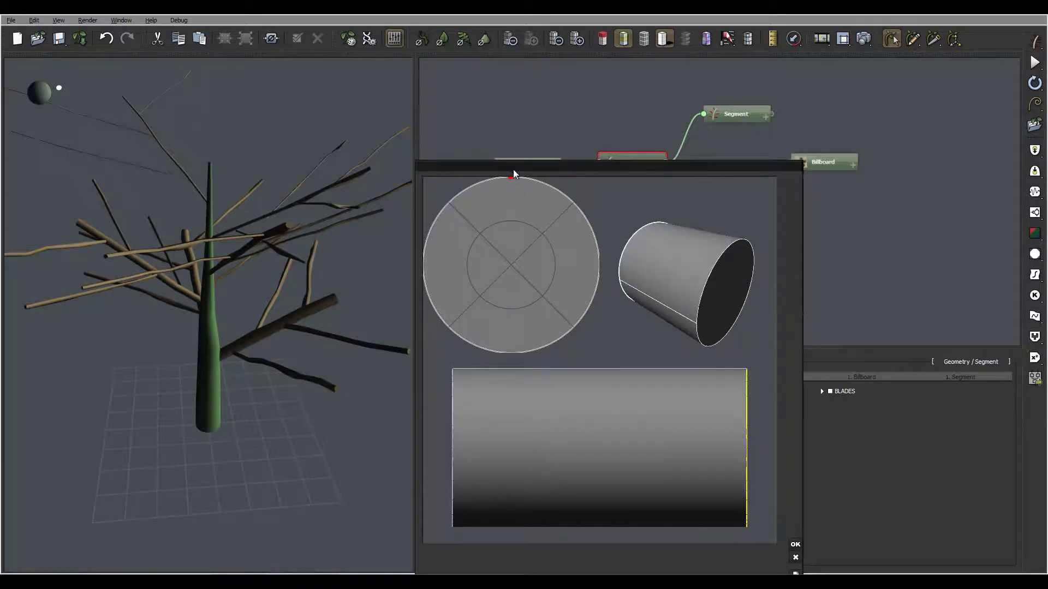
left_click_drag(513, 165, 512, 225)
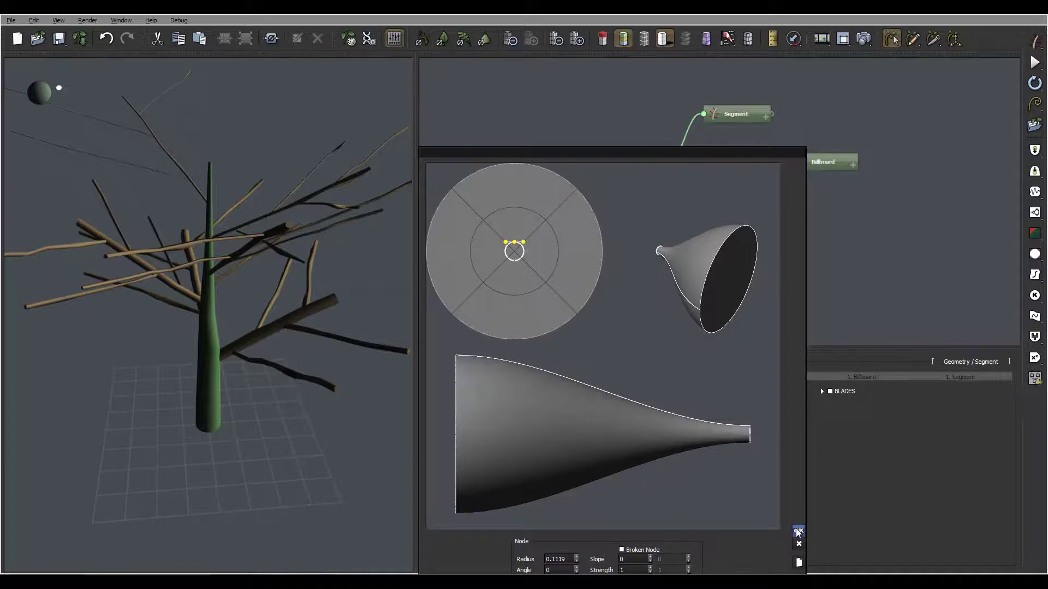
left_click(798, 530)
left_click_drag(355, 264, 286, 335)
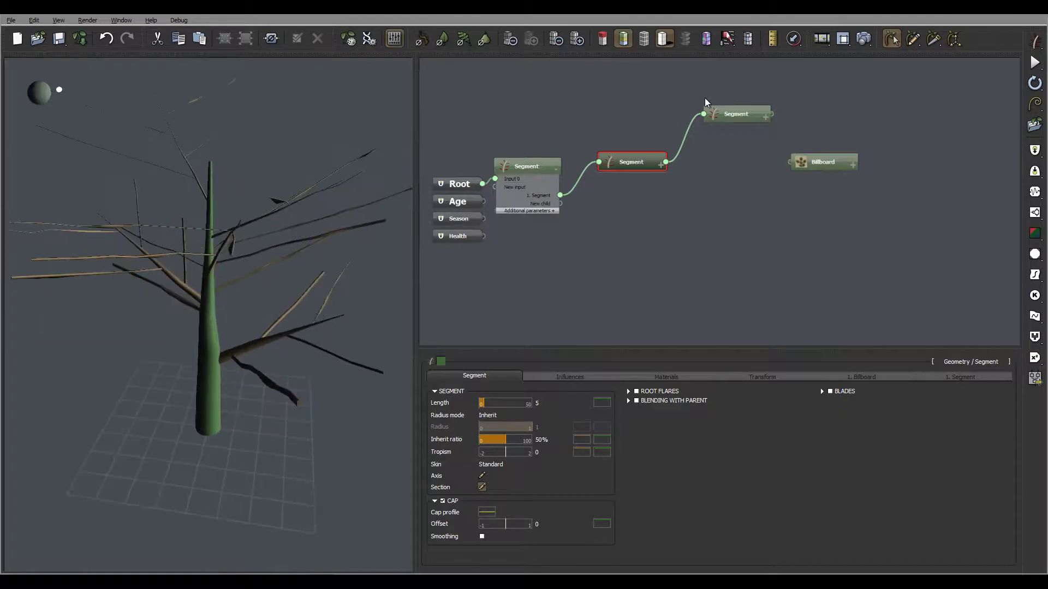
Step: Set the axis perturbation strength of the twig Segment to 0
left_click(731, 113)
left_click(601, 376)
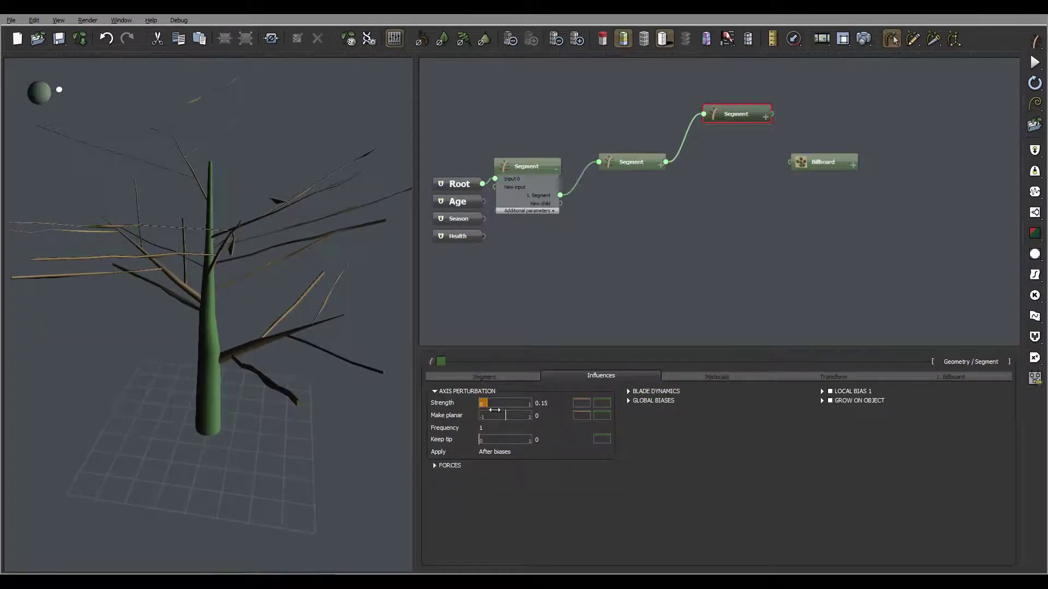
left_click_drag(501, 403, 480, 404)
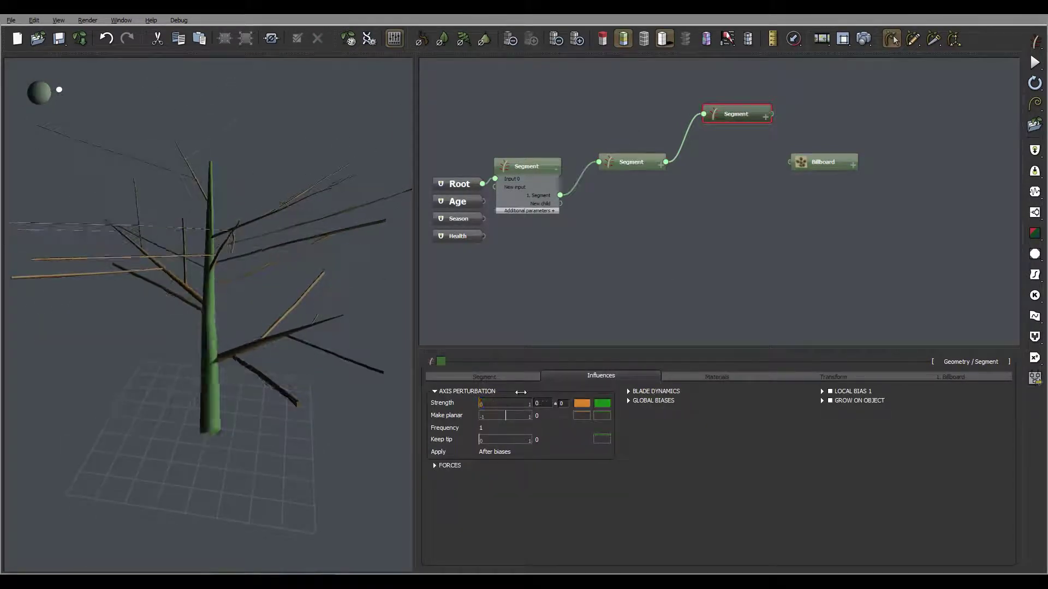
Step: Taper the twig Segment by reducing the radius of its end section to about 0.32
left_click(505, 378)
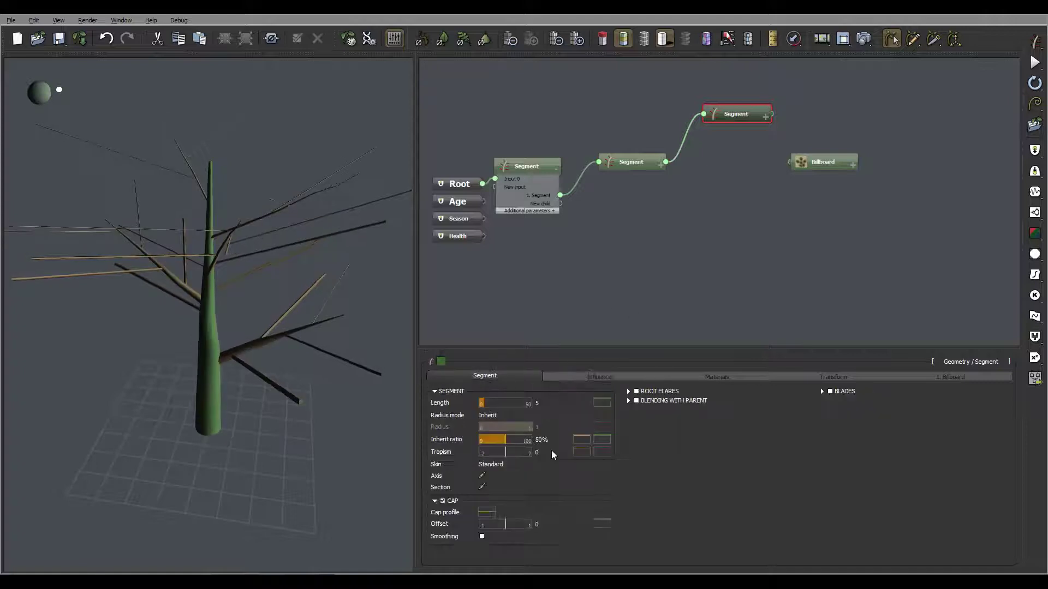
left_click(482, 487)
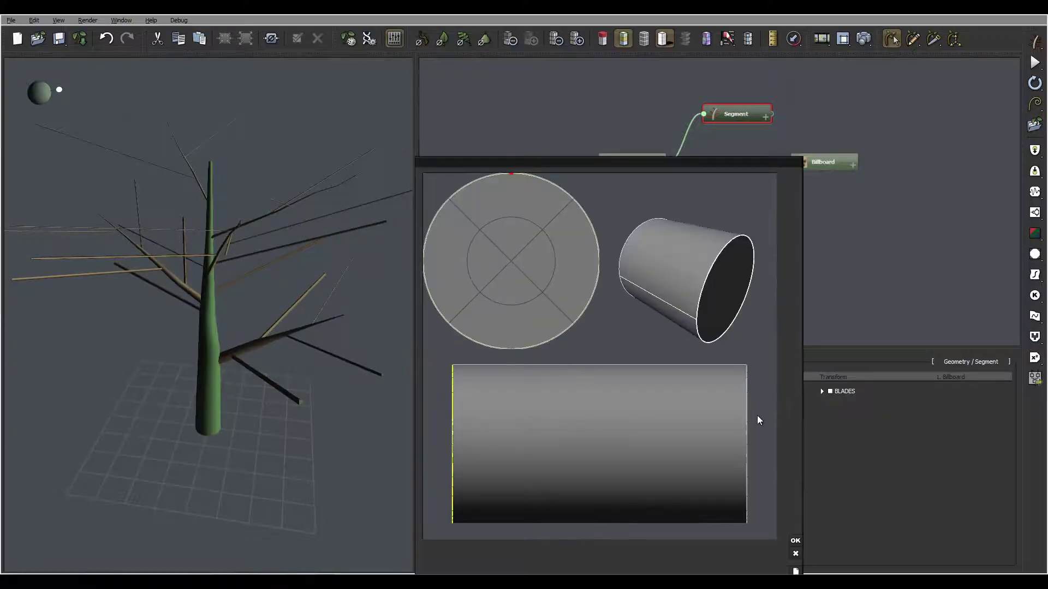
left_click_drag(509, 175, 502, 234)
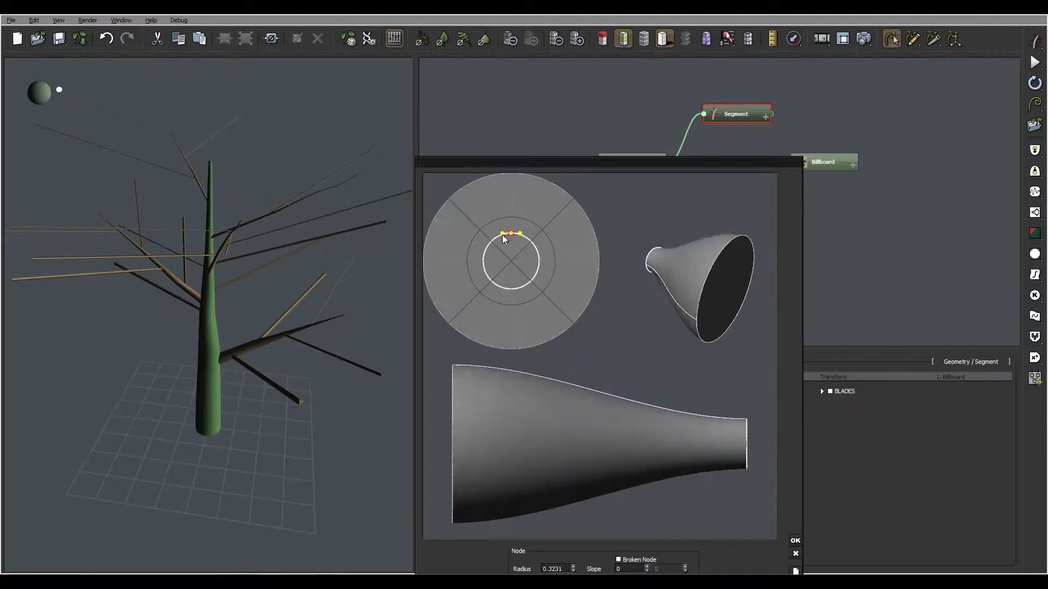
left_click(795, 539)
left_click_drag(342, 305, 258, 220)
left_click_drag(179, 217, 343, 290)
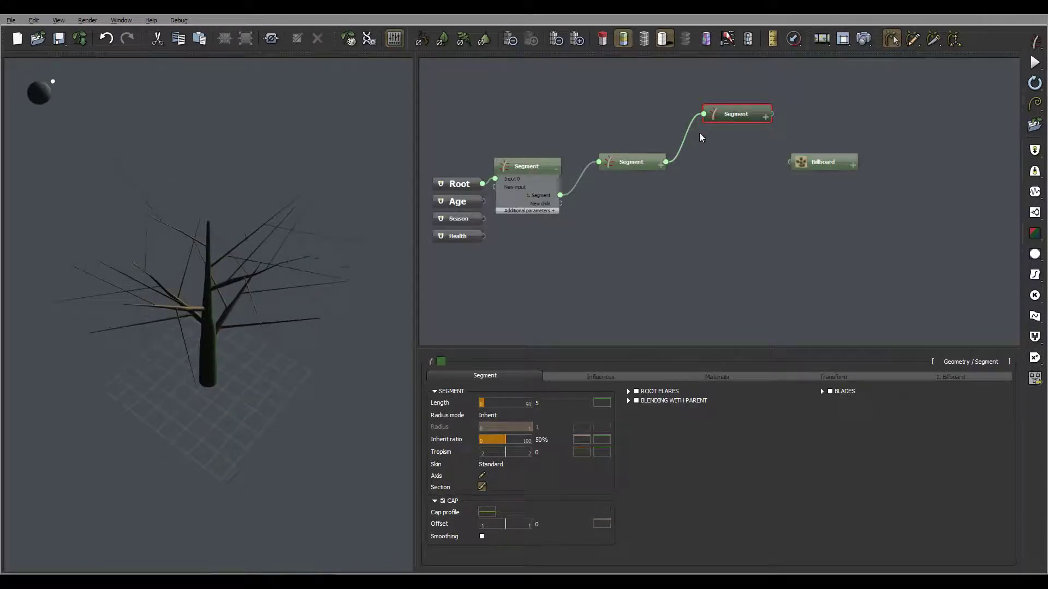
Step: Make the twigs start at 0.15 along the branch Segment and set their coil to 81°
left_click(655, 165)
left_click(961, 379)
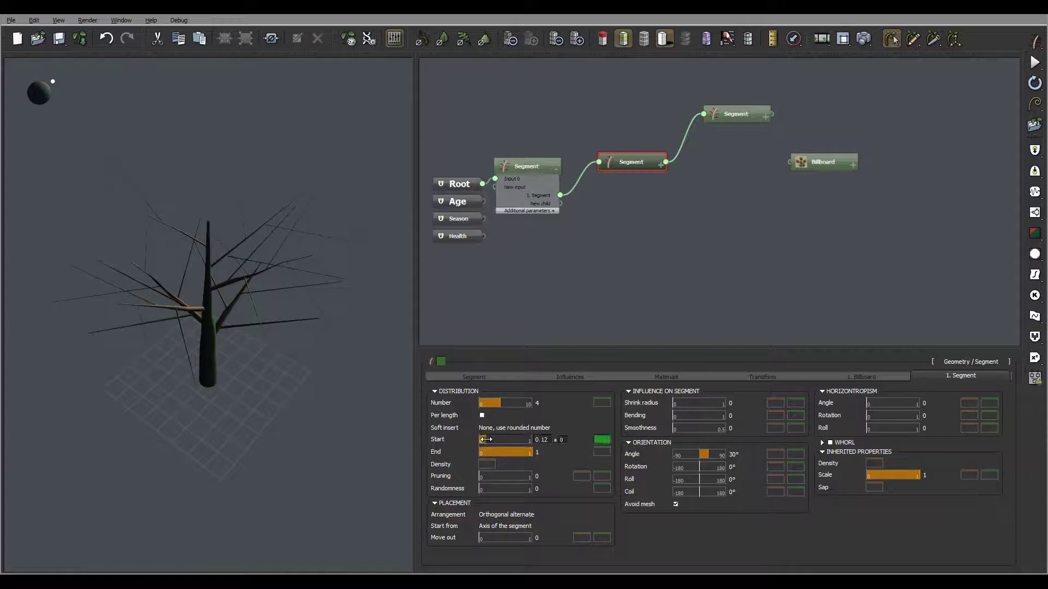
left_click_drag(485, 440, 488, 440)
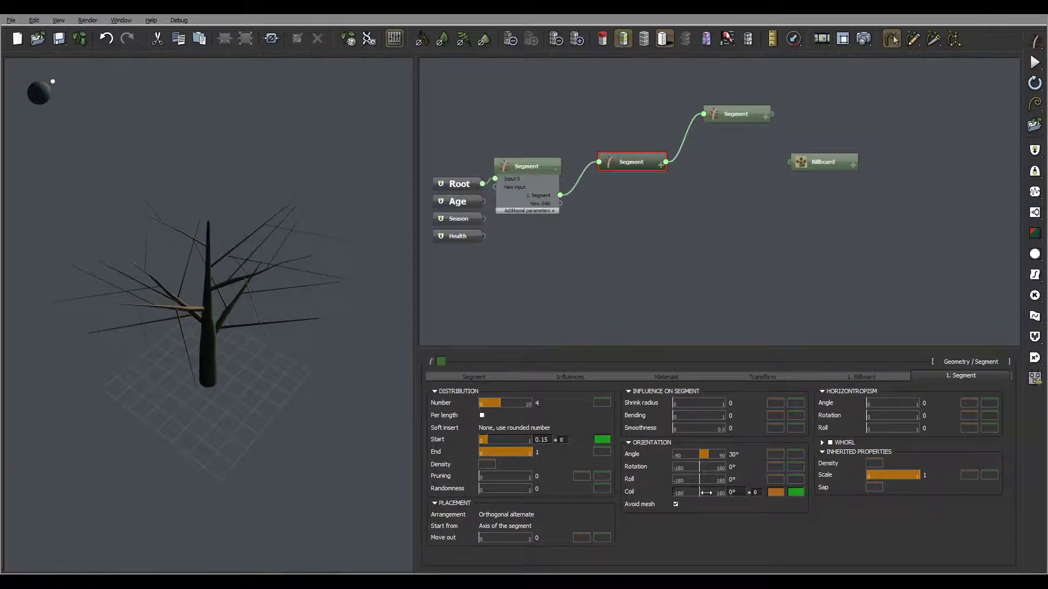
left_click_drag(709, 492, 717, 492)
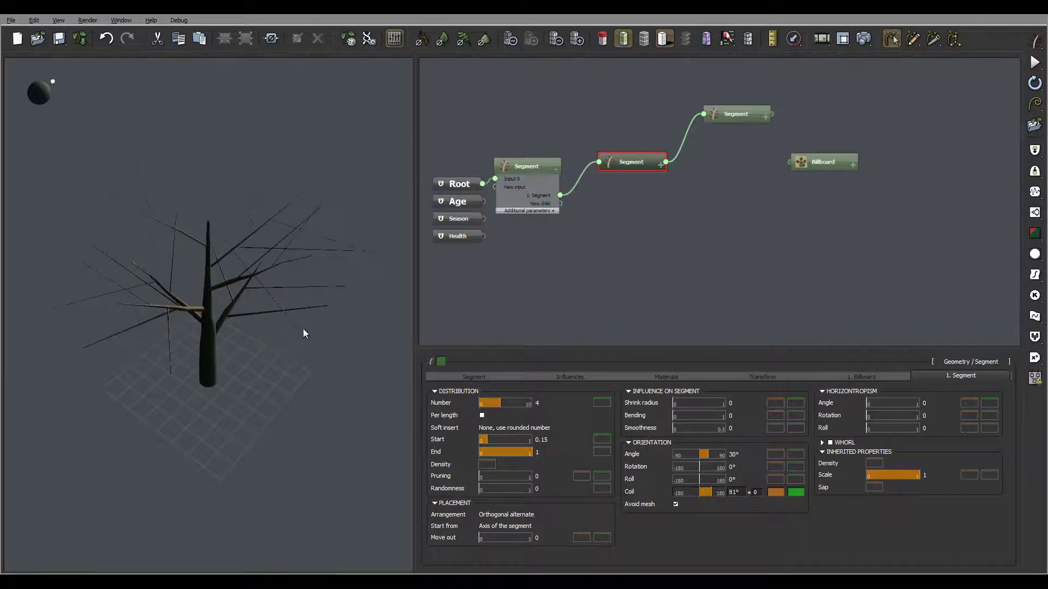
left_click_drag(303, 329, 222, 270)
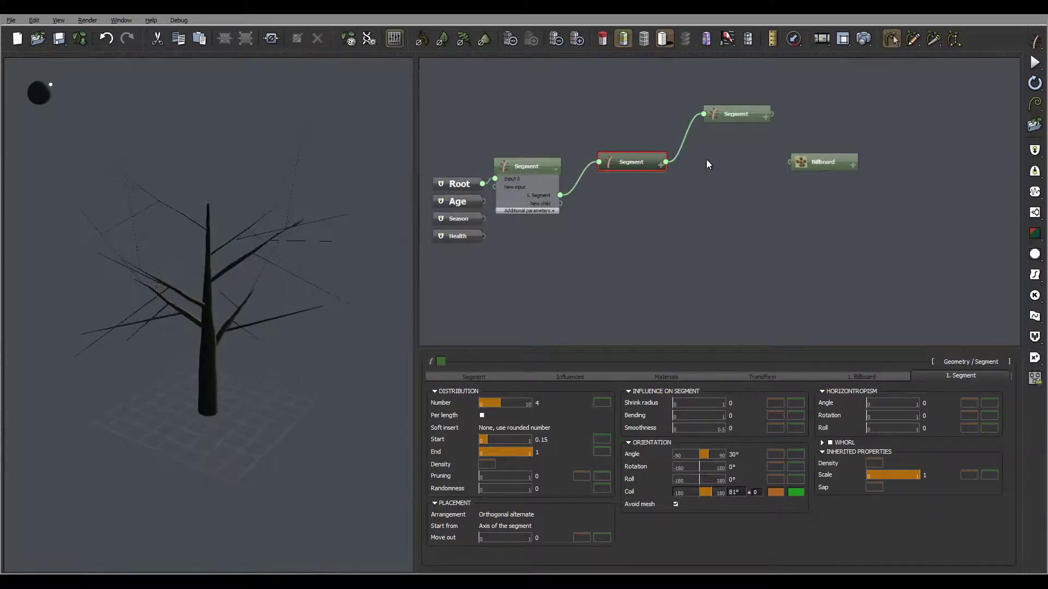
Step: Set the length of the twig Segment to 3
left_click(751, 111)
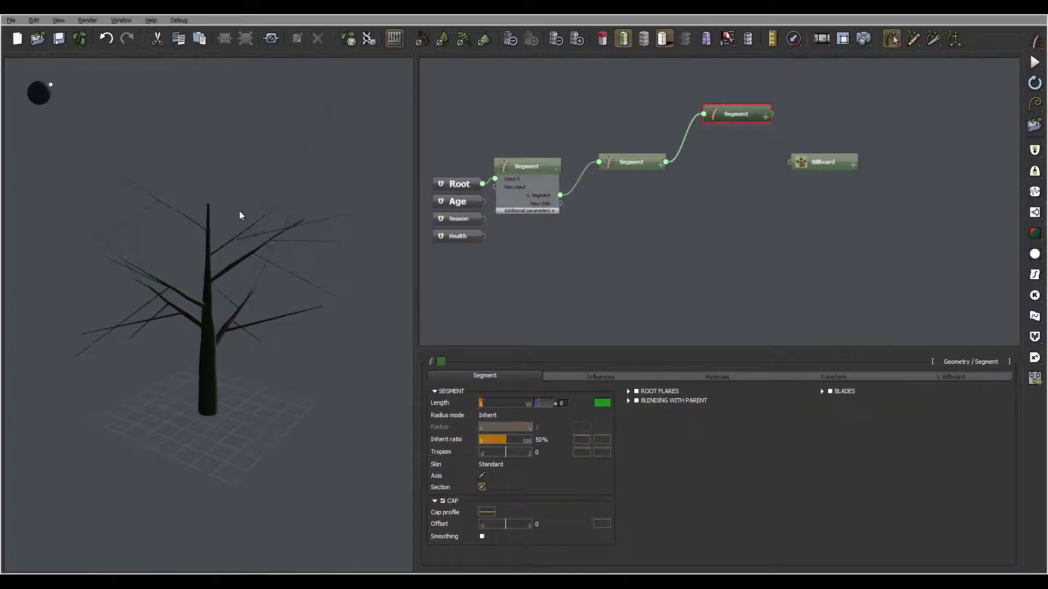
left_click_drag(222, 231, 279, 244)
Step: Move the Billboard beside the twig Segment and connect it as the twig's 1. Billboard child
middle_click_drag(706, 198, 660, 234)
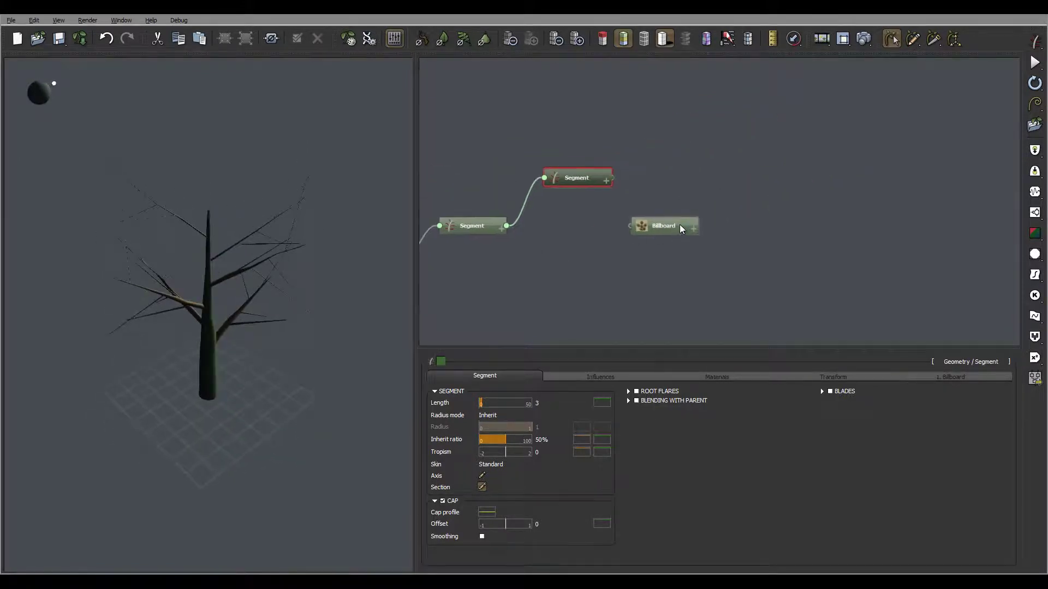
left_click_drag(680, 224, 742, 165)
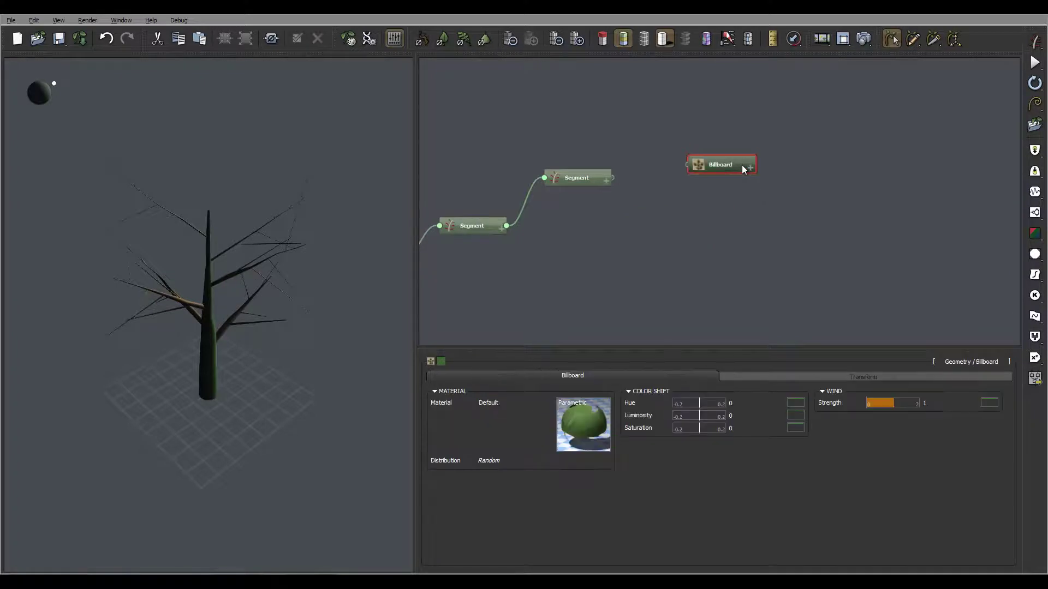
left_click(613, 178)
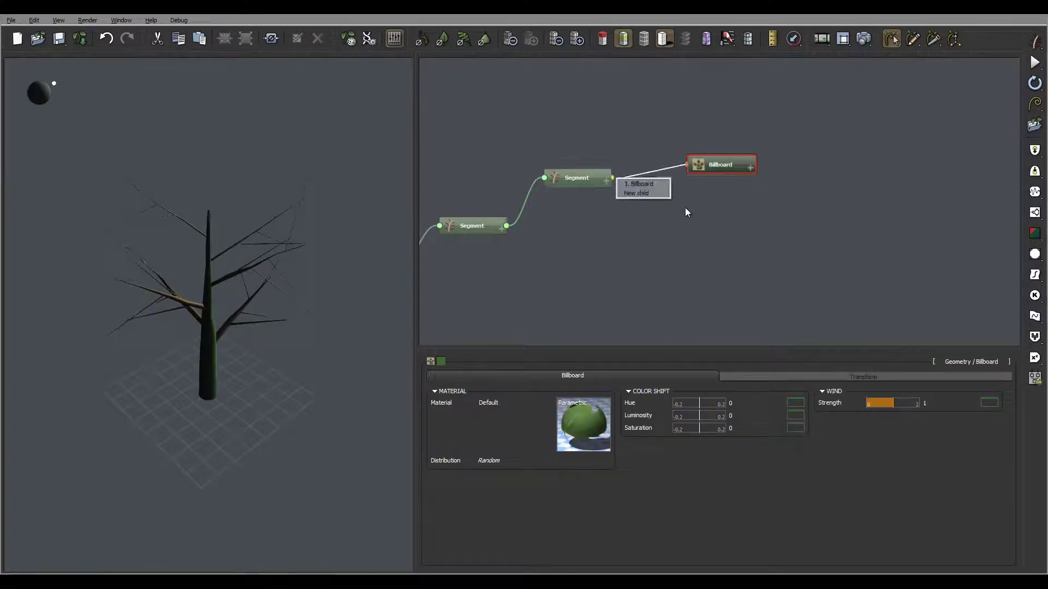
left_click(651, 186)
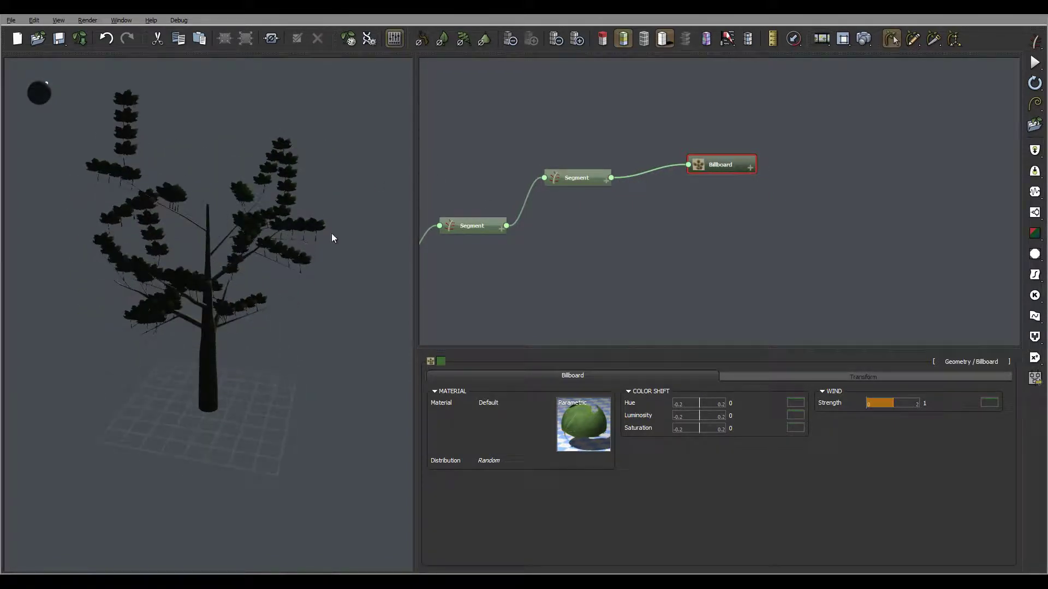
Step: Shorten the twig Segment to a length of 1
left_click(562, 174)
left_click(544, 404)
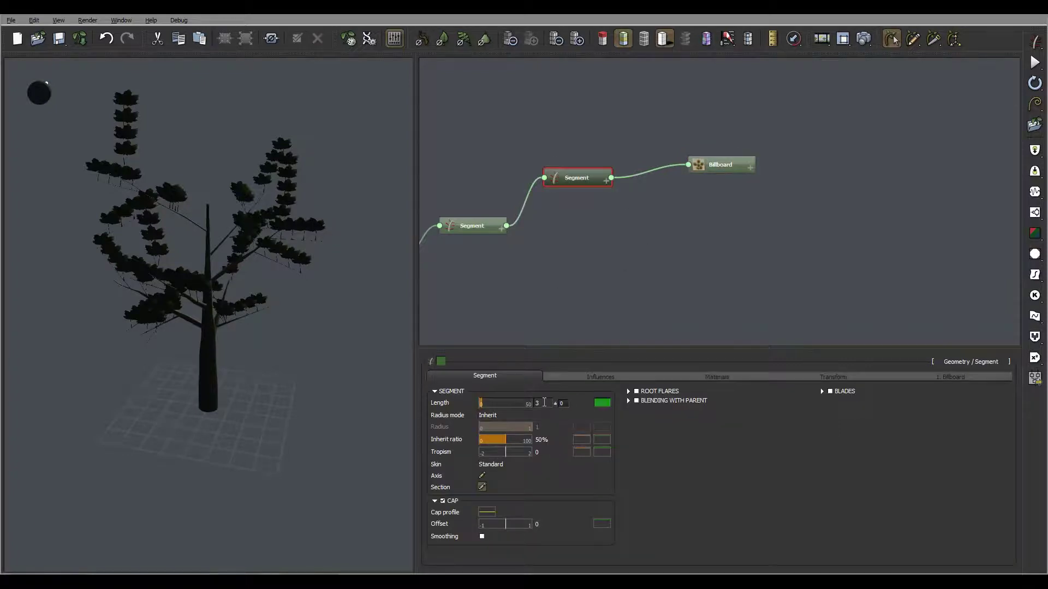
key("Return")
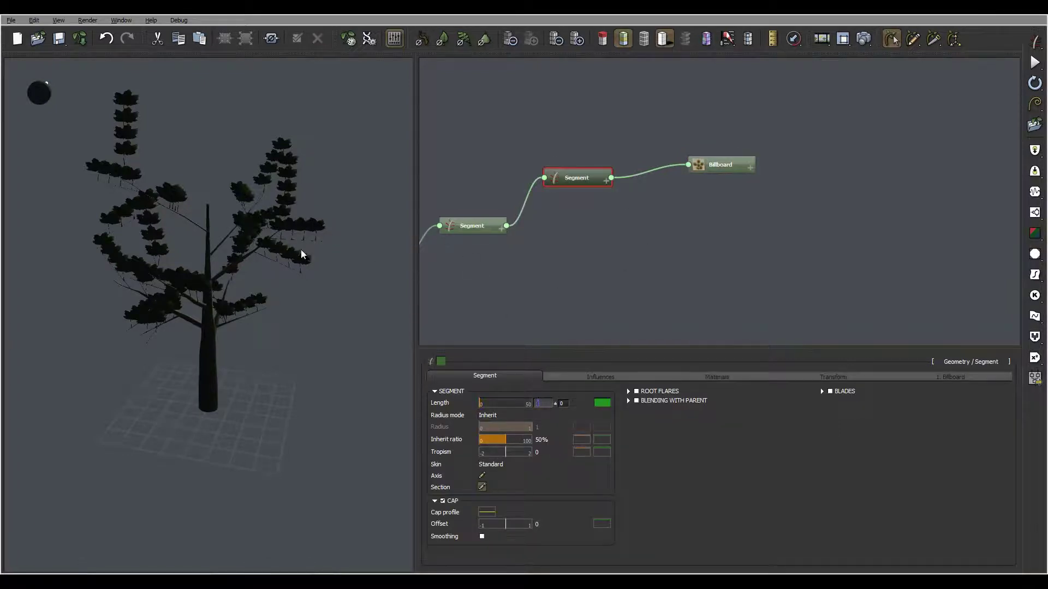
Step: Make the Billboard leaves on the twig Segment start from the tip of the segment
left_click(719, 164)
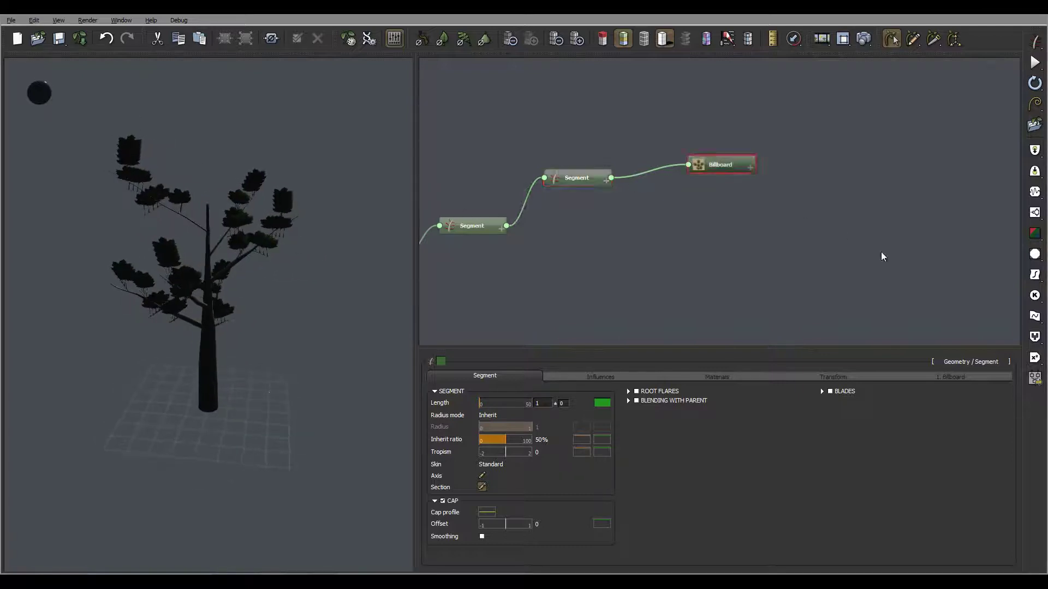
left_click(584, 178)
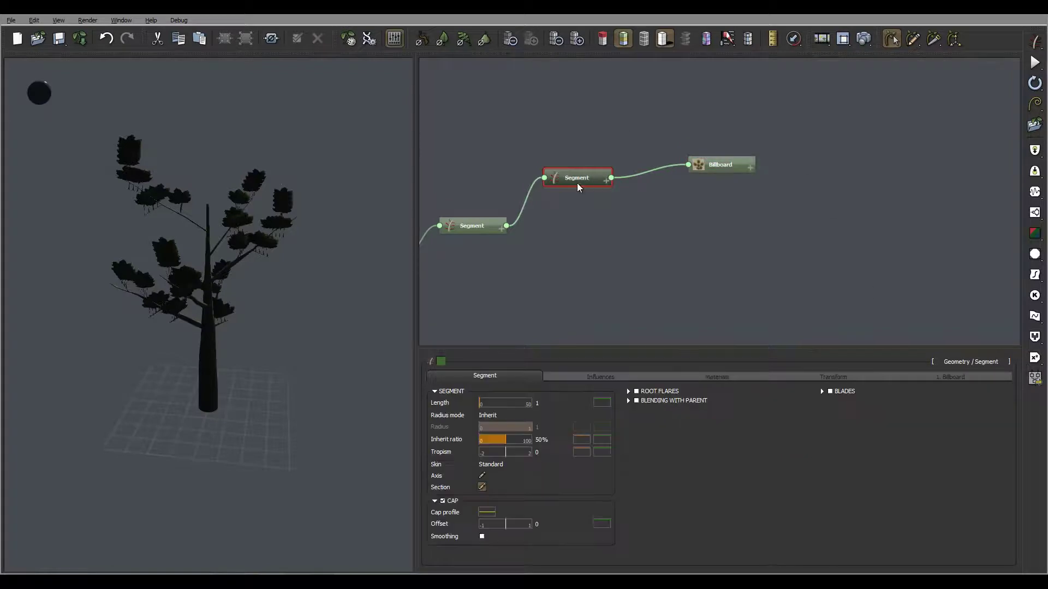
left_click(953, 377)
left_click(499, 527)
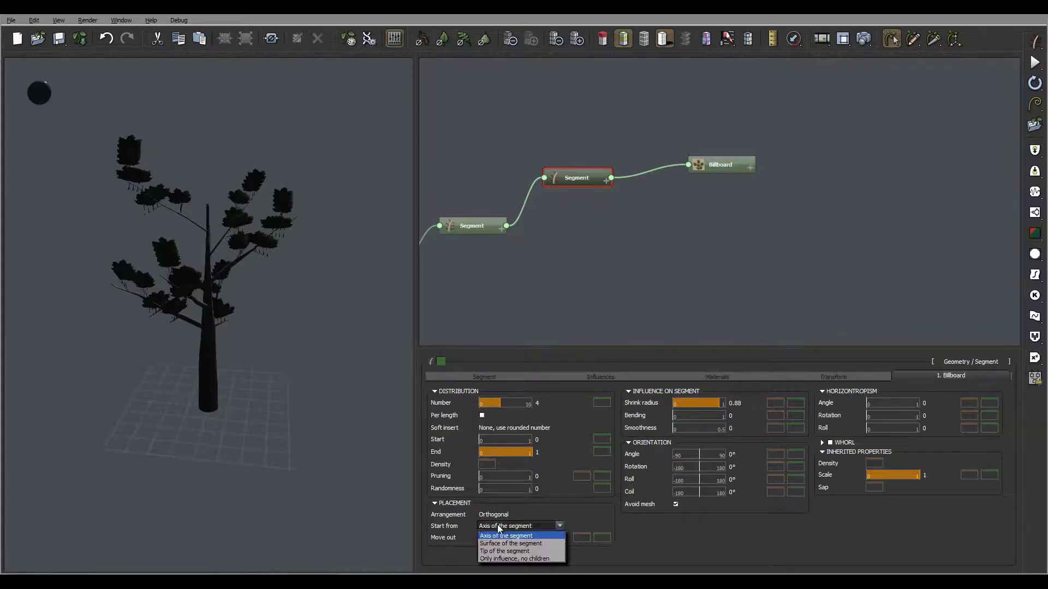
left_click(542, 552)
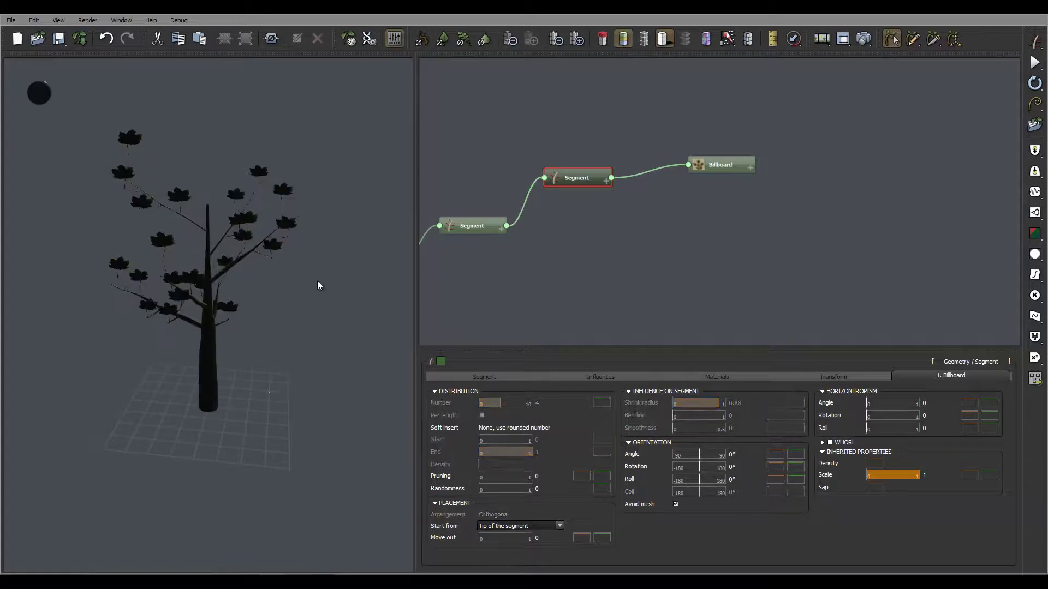
left_click_drag(226, 263, 164, 251)
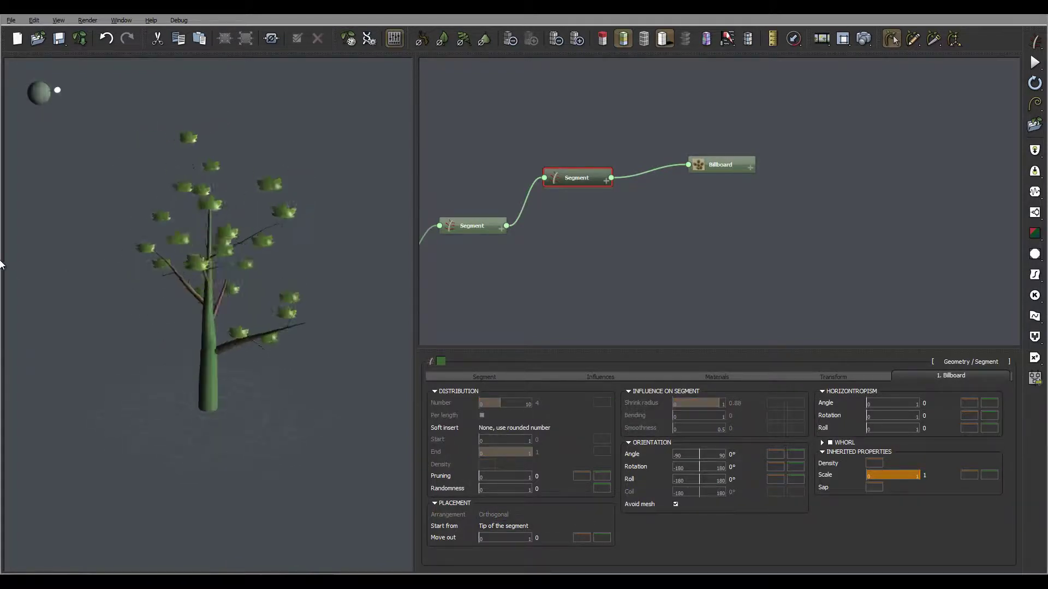
left_click_drag(52, 257, 198, 235)
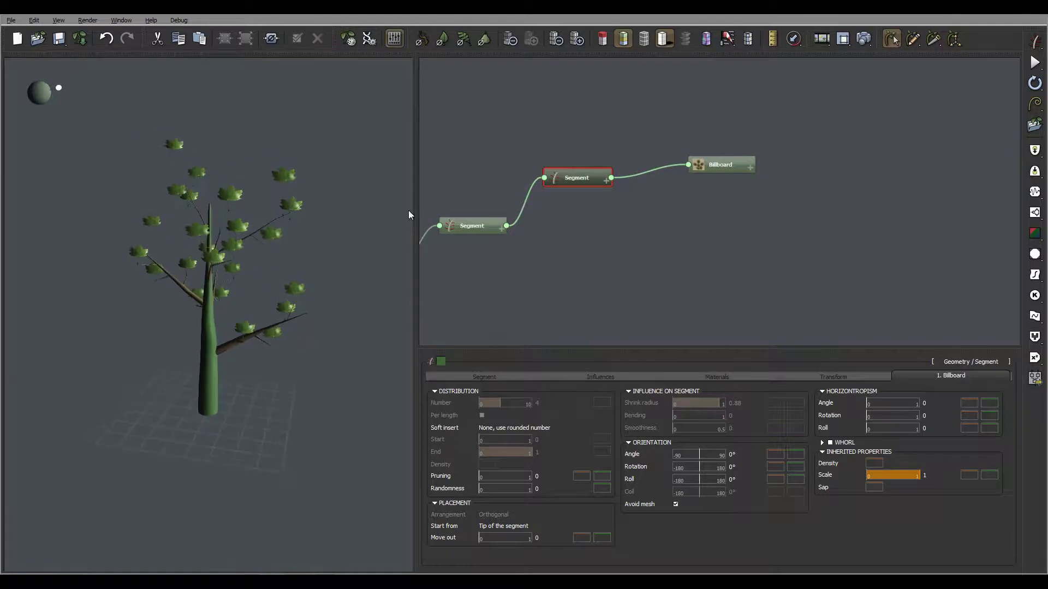
Step: Load 35101876.png as the color picture of the Billboard's Default leaf material
left_click(733, 161)
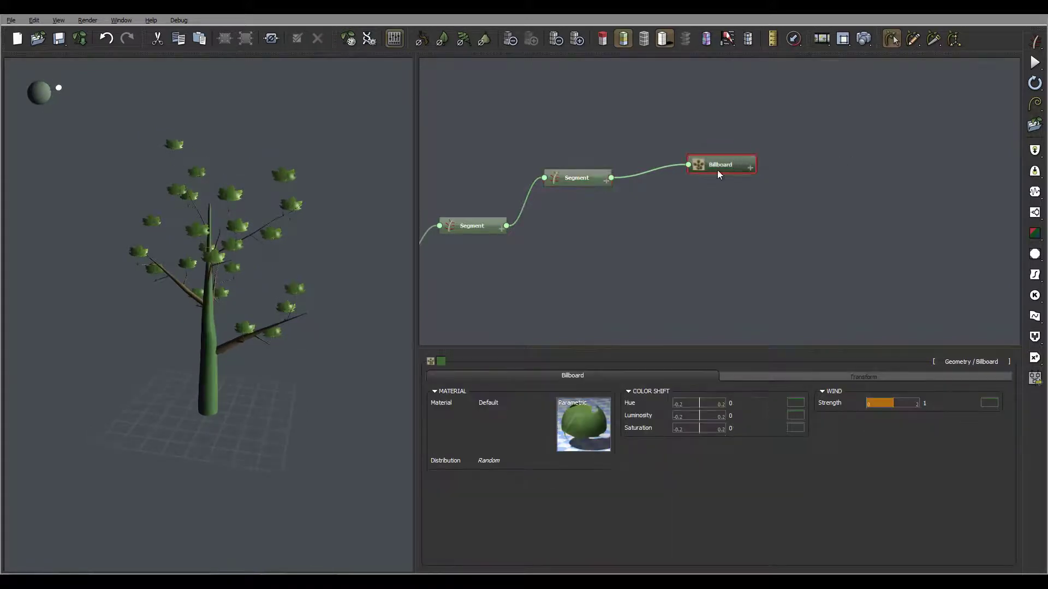
left_click(550, 448)
left_click_drag(474, 119, 461, 163)
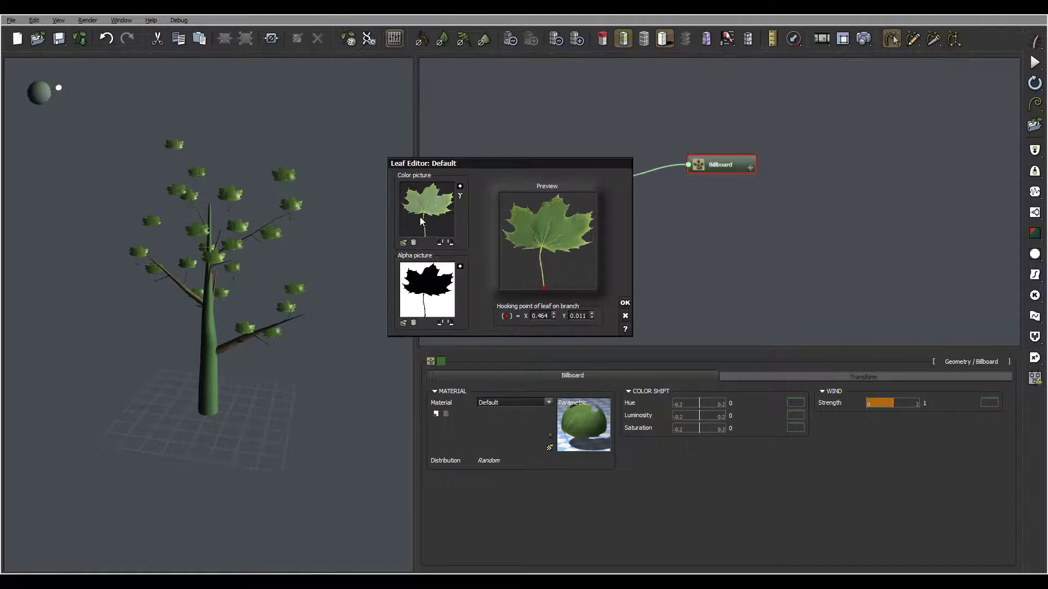
left_click(404, 244)
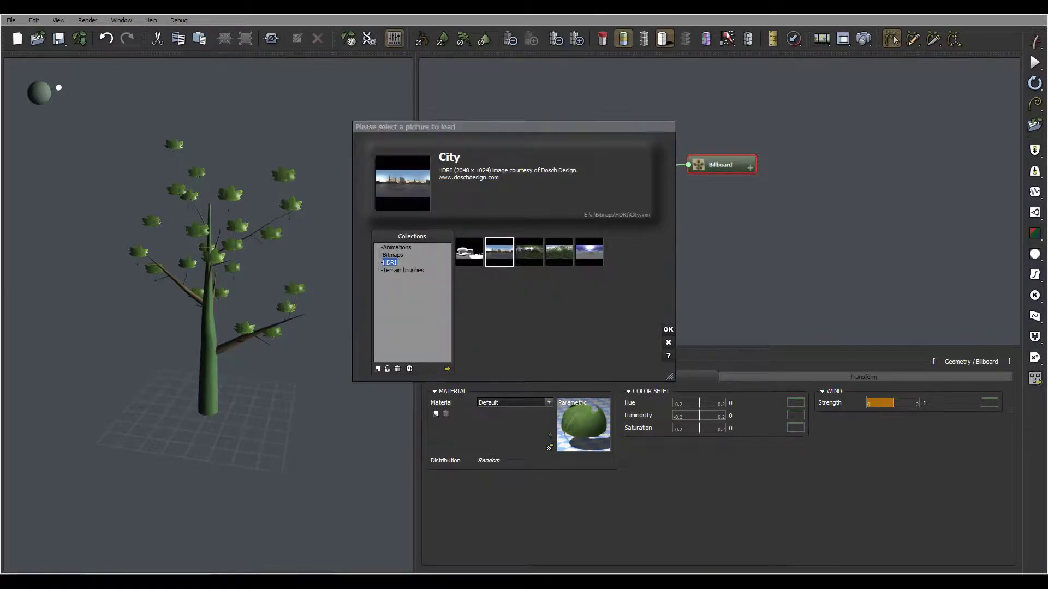
left_click(447, 369)
left_click(508, 210)
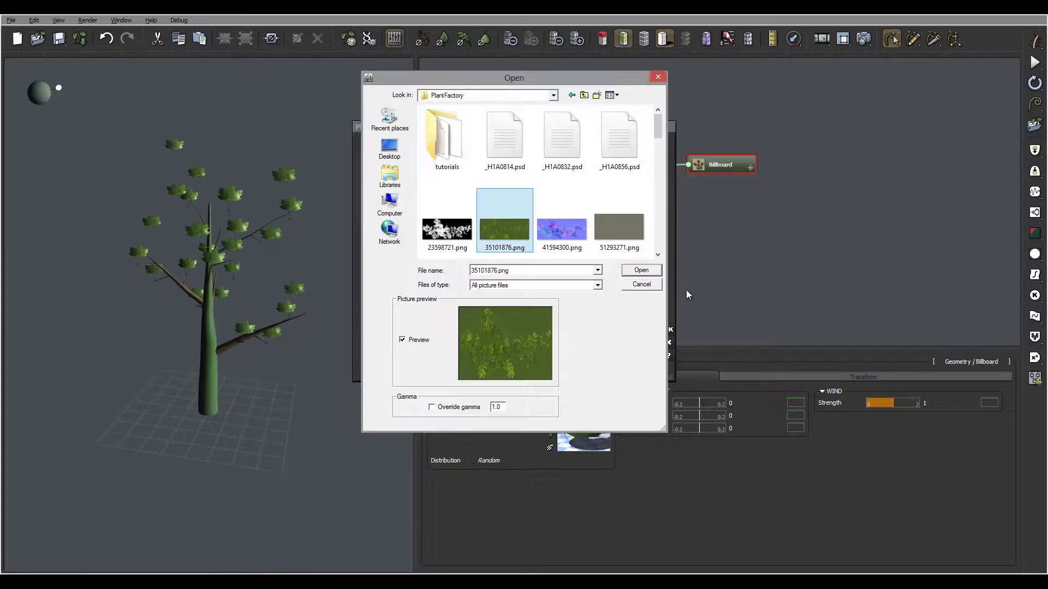
left_click(649, 271)
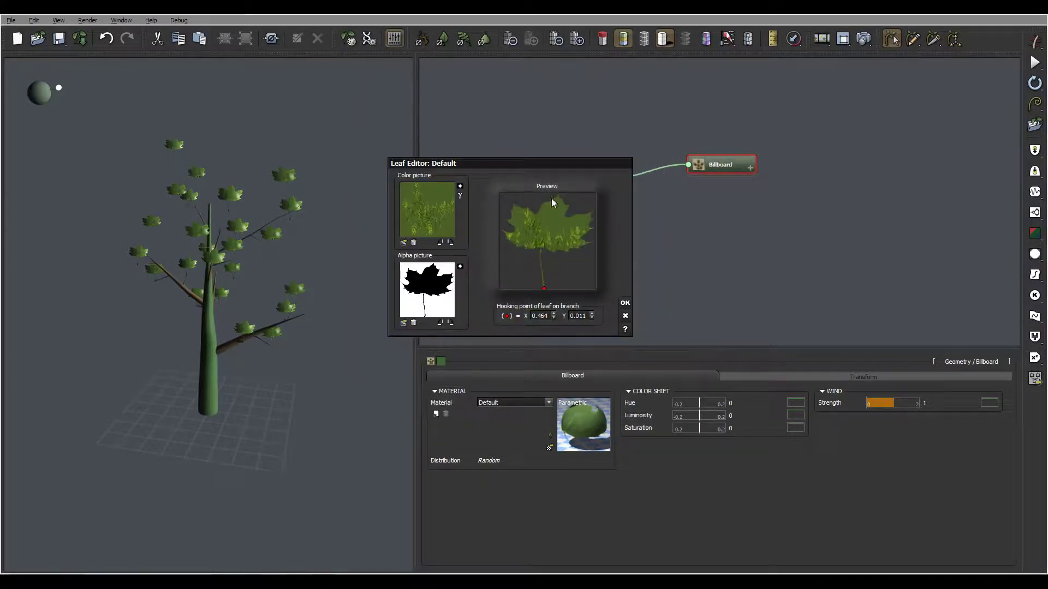
Step: Load 23598721.png as the leaf material's alpha picture and invert it
left_click(404, 323)
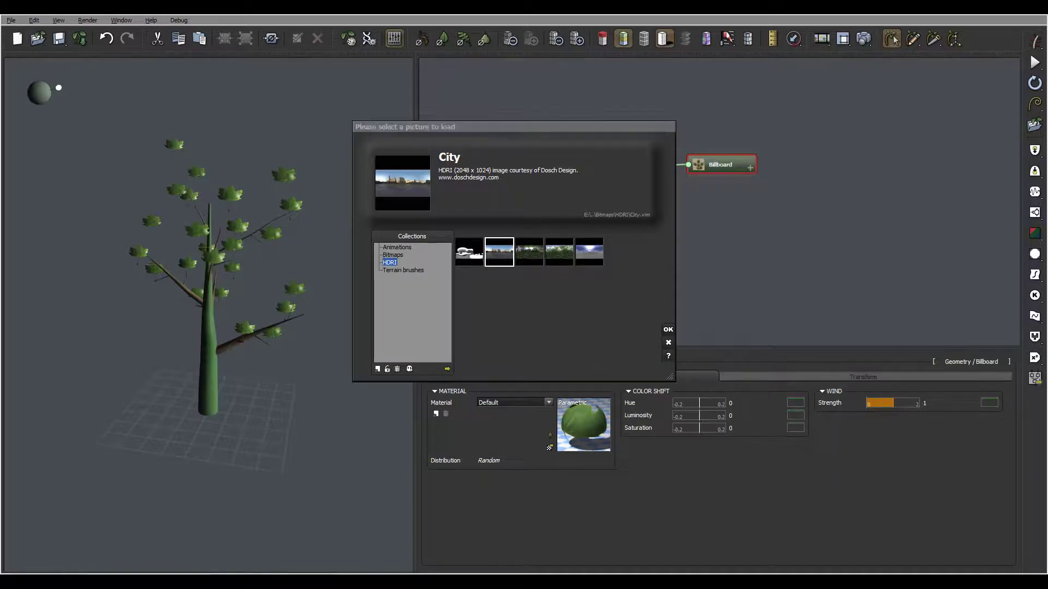
left_click(447, 369)
left_click(447, 229)
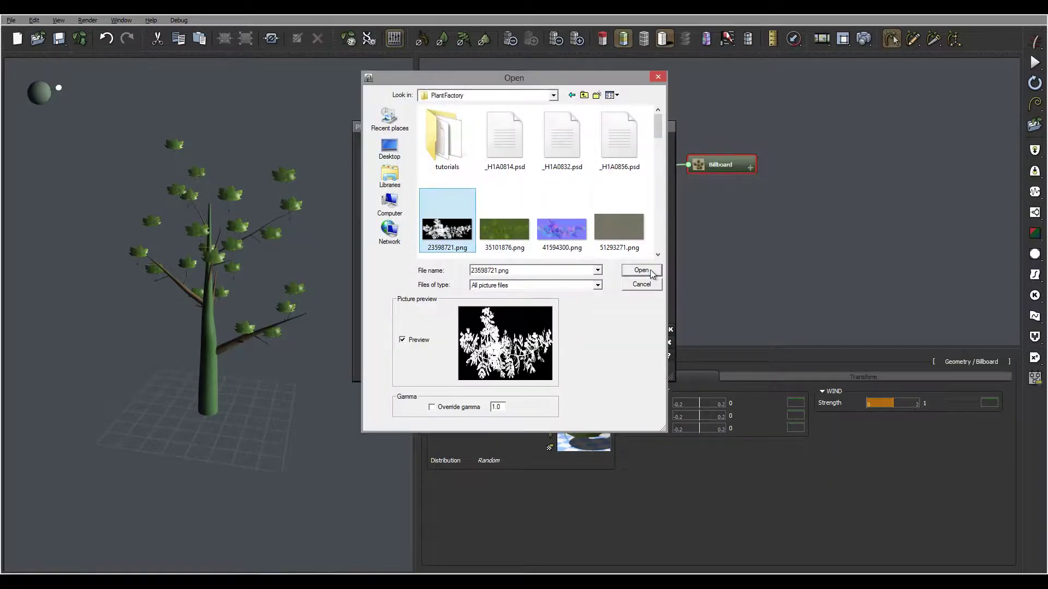
left_click(649, 272)
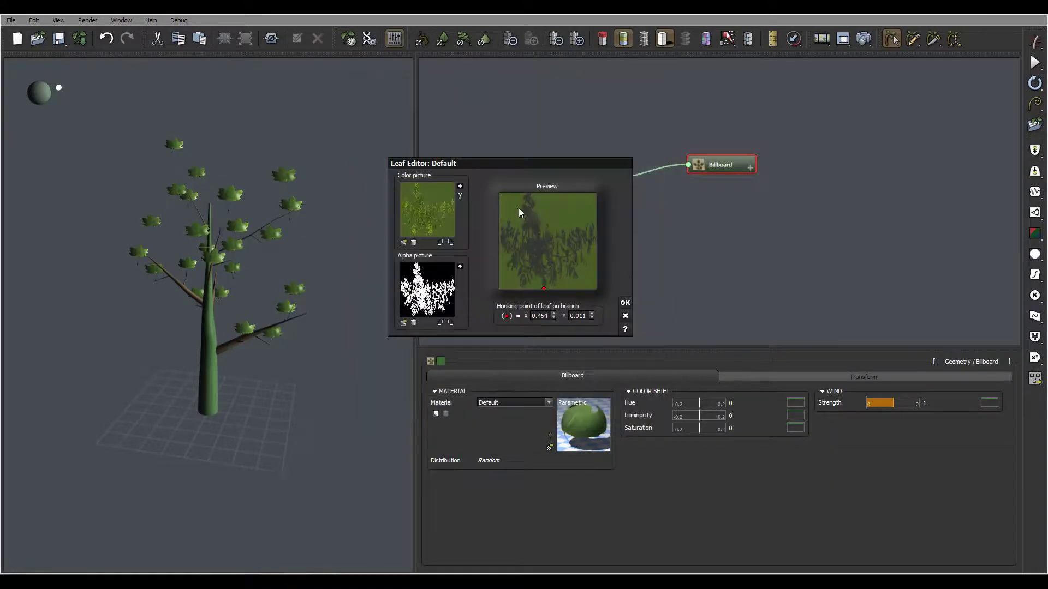
left_click(460, 266)
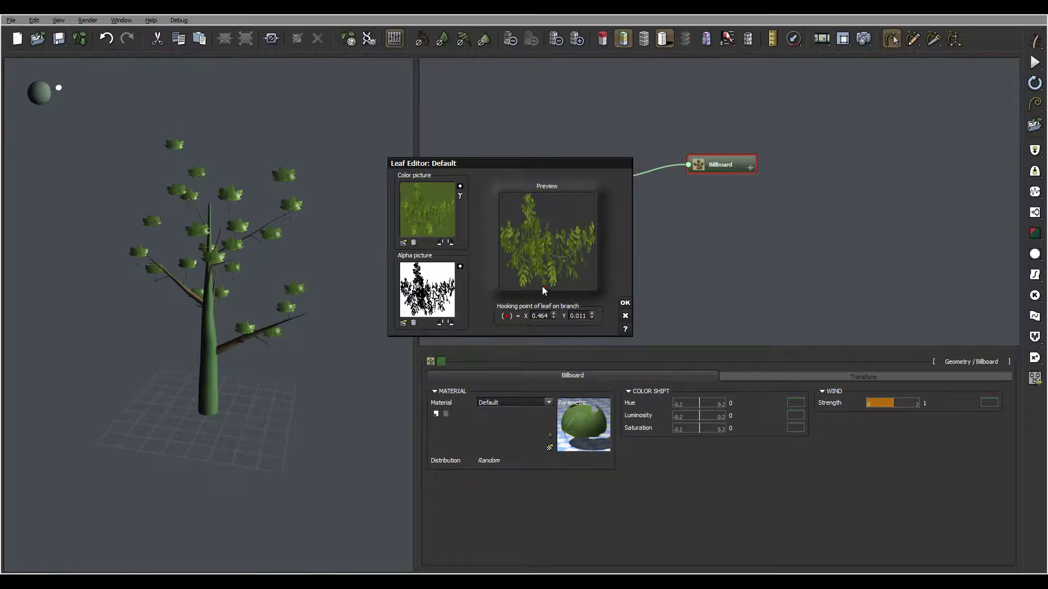
Step: Move the leaf's hooking point on the branch to about X 0.475, Y 0.385 and accept the leaf material
left_click_drag(544, 290, 546, 255)
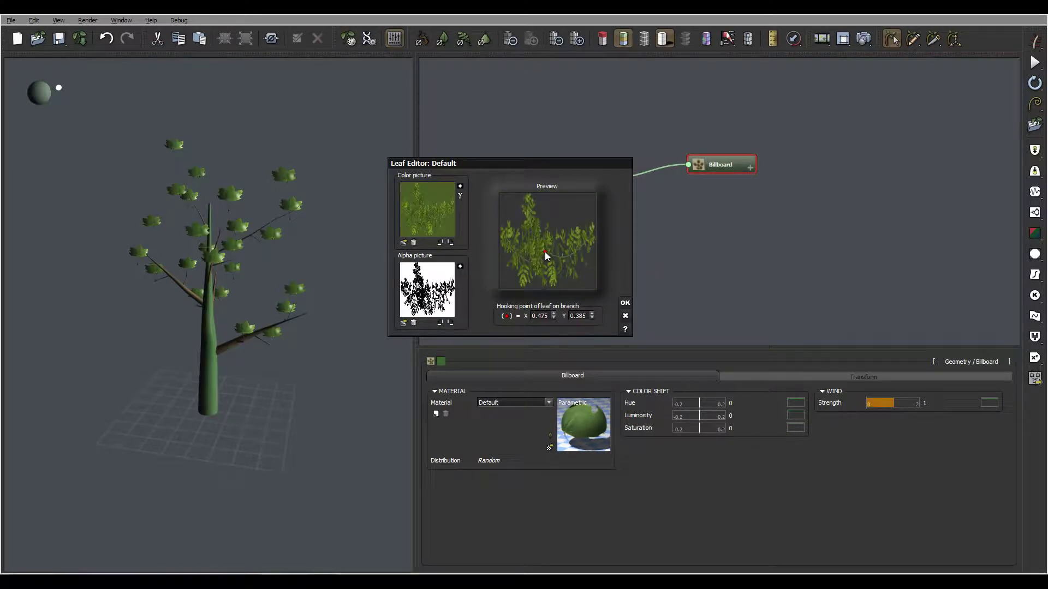
left_click(625, 302)
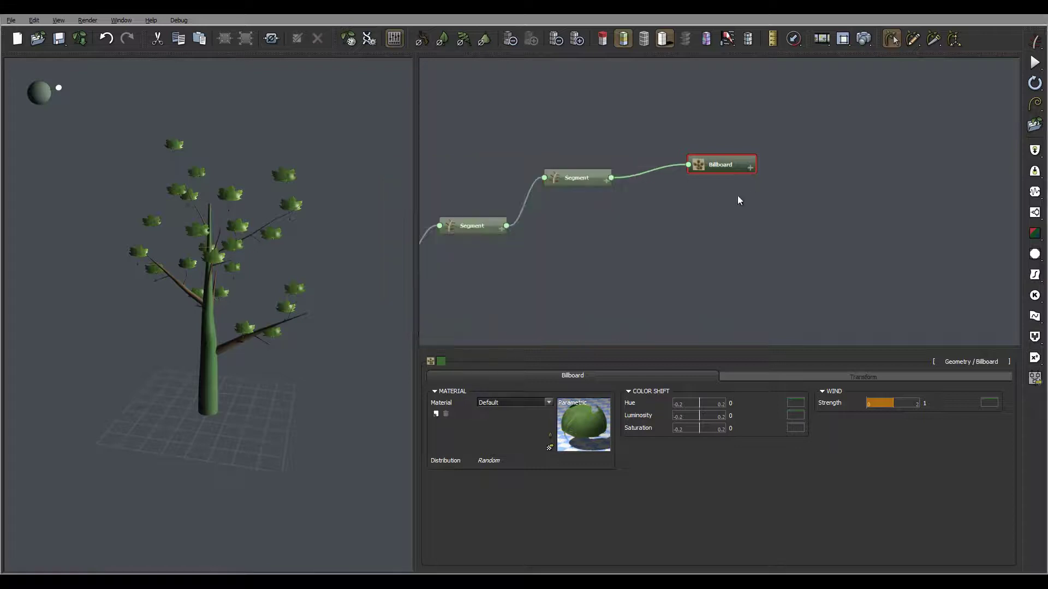
left_click_drag(279, 214, 335, 252)
scroll(238, 241, "up", 3)
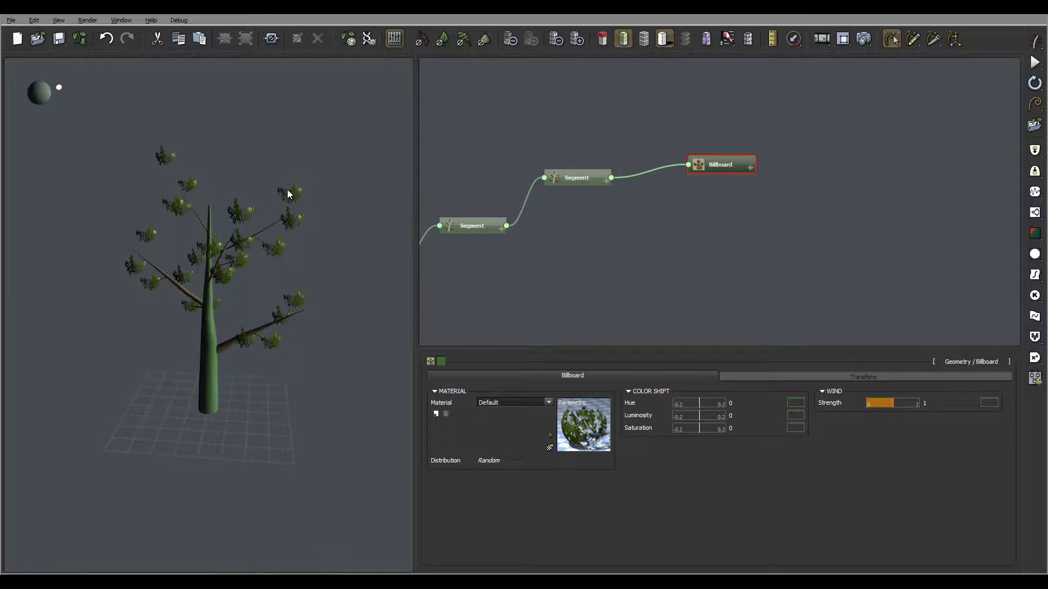
left_click_drag(219, 233, 243, 283)
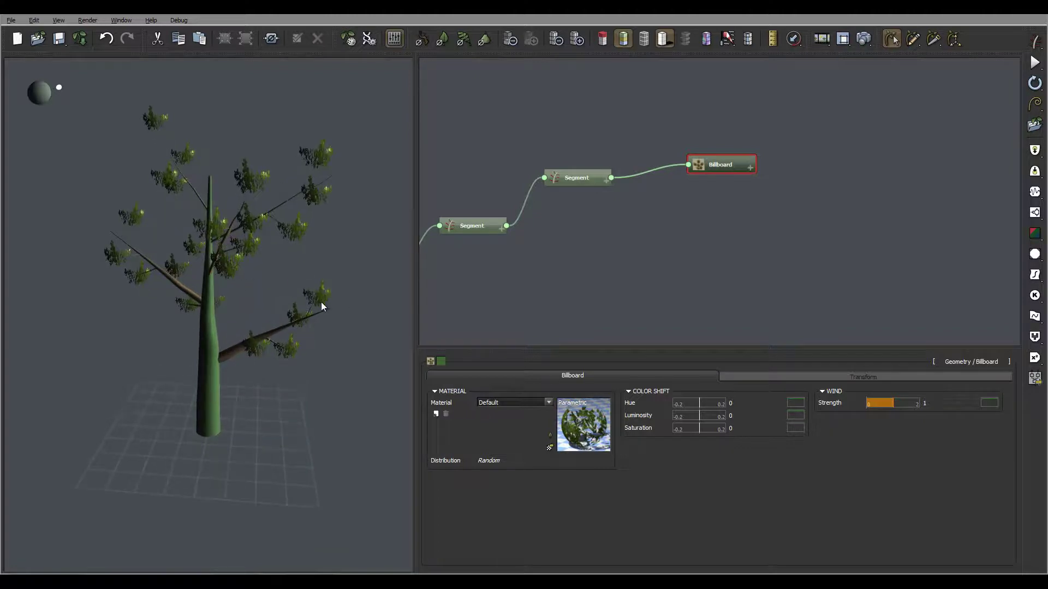
left_click_drag(319, 309, 358, 280)
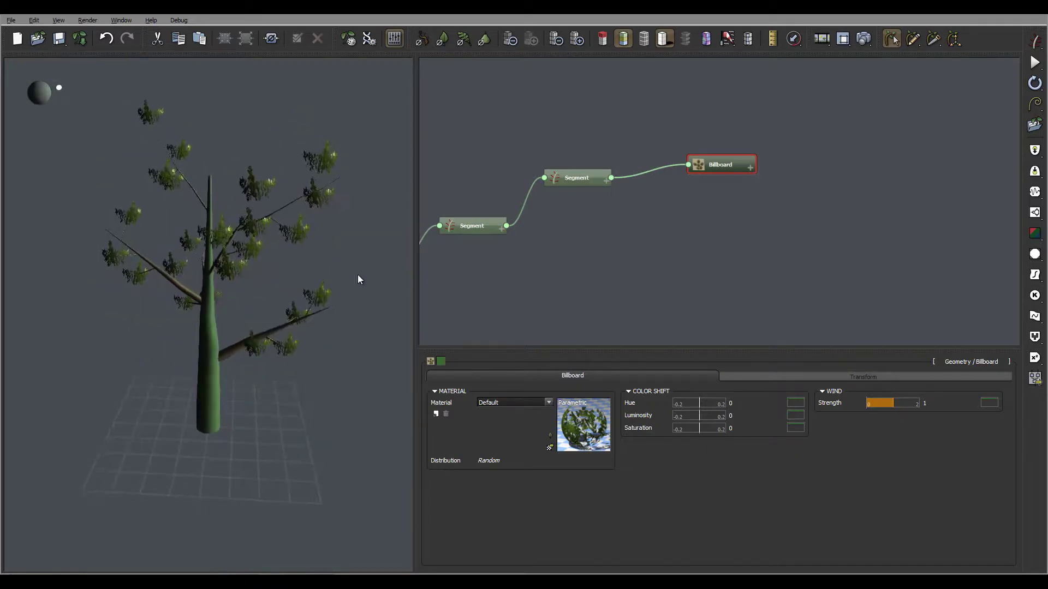
Step: Set the global scale of the Billboard leaves to 2
left_click(871, 379)
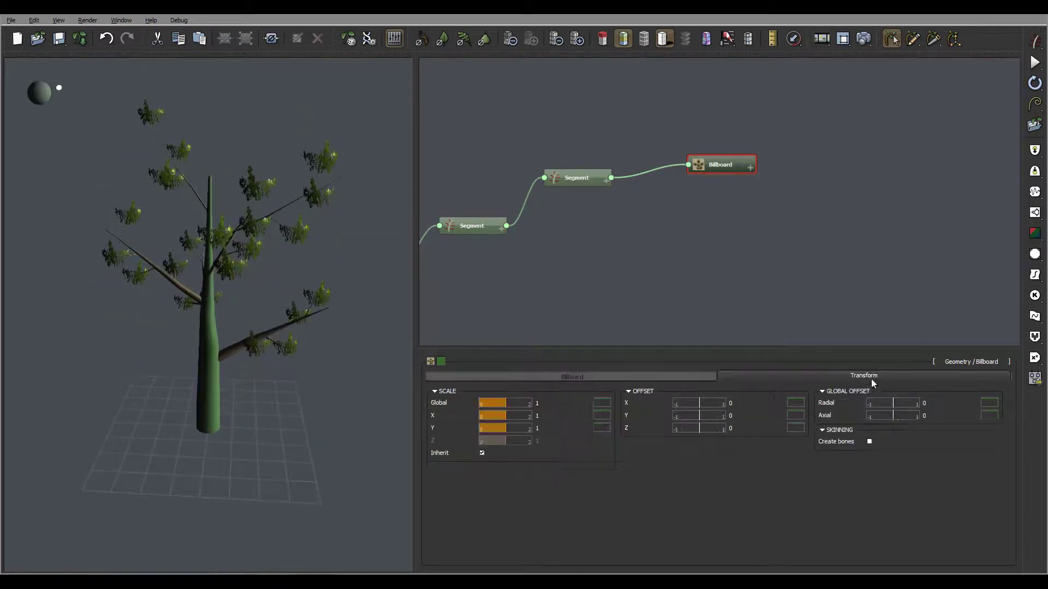
double_click(544, 403)
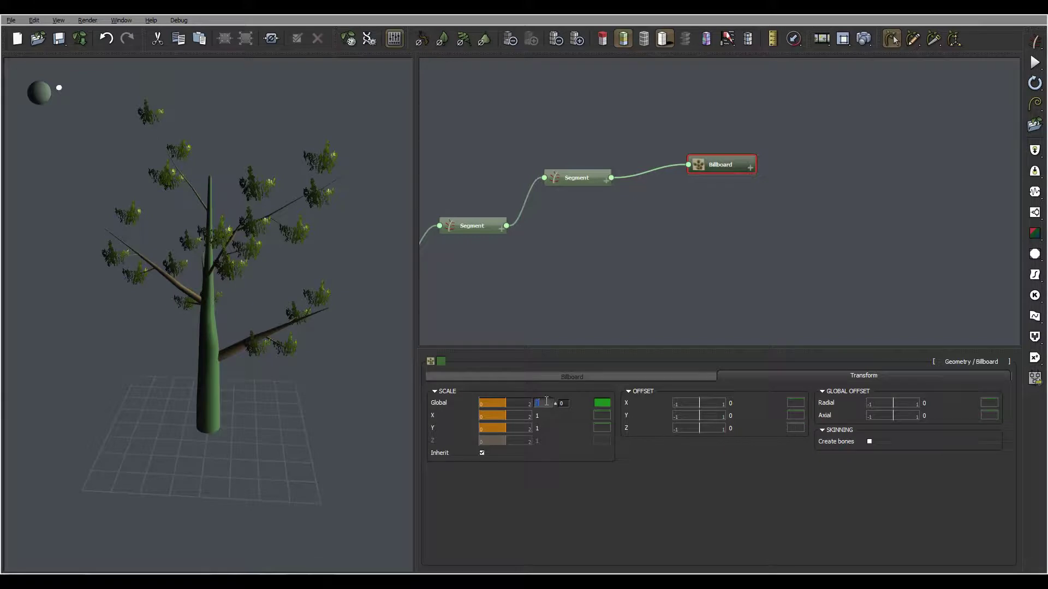
key("Return")
left_click_drag(350, 262, 228, 215)
Step: Assign the Mossy bark material from the Plants collection to the segment body of the trunk Segment
middle_click_drag(546, 248, 677, 231)
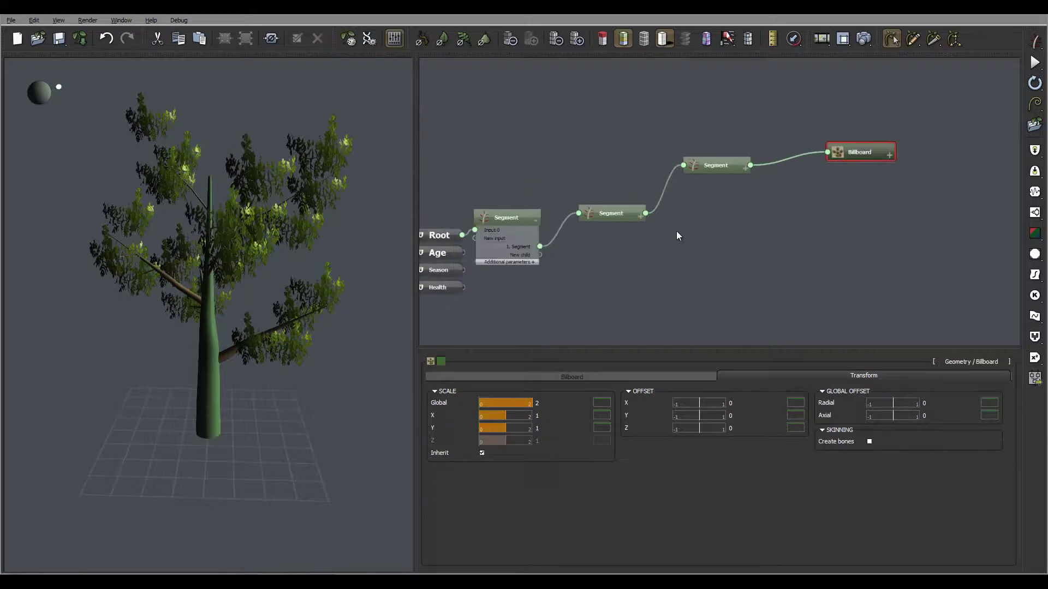
left_click(490, 208)
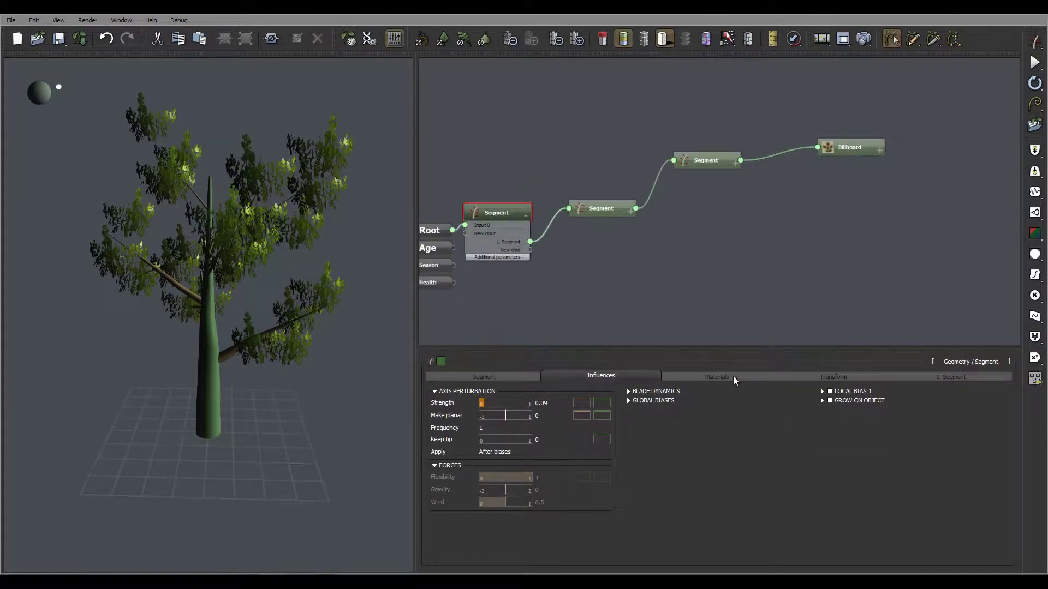
left_click(731, 376)
left_click(549, 445)
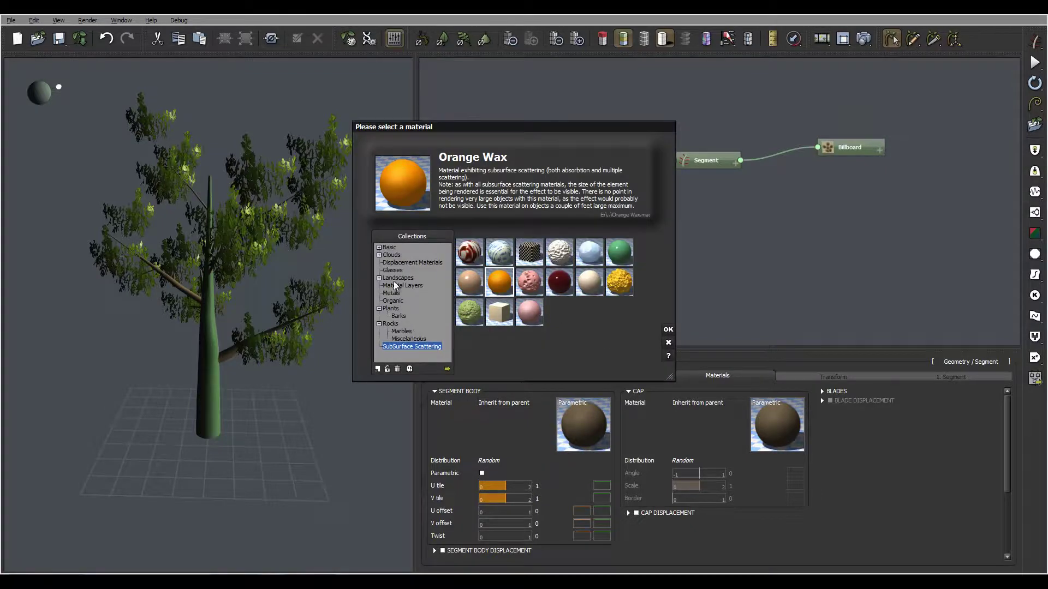
left_click(398, 316)
left_click(559, 252)
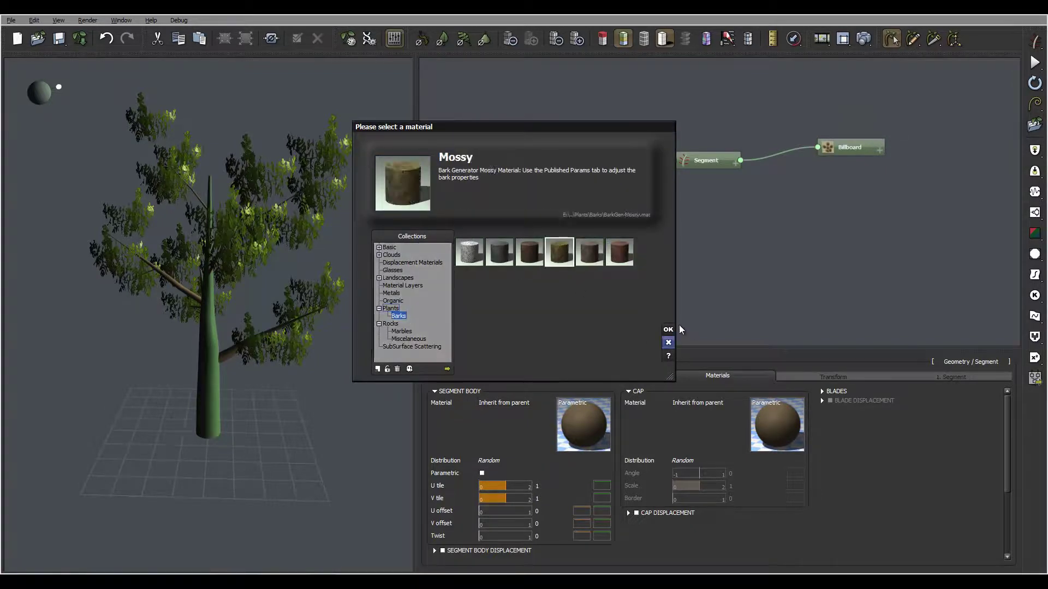
left_click(668, 342)
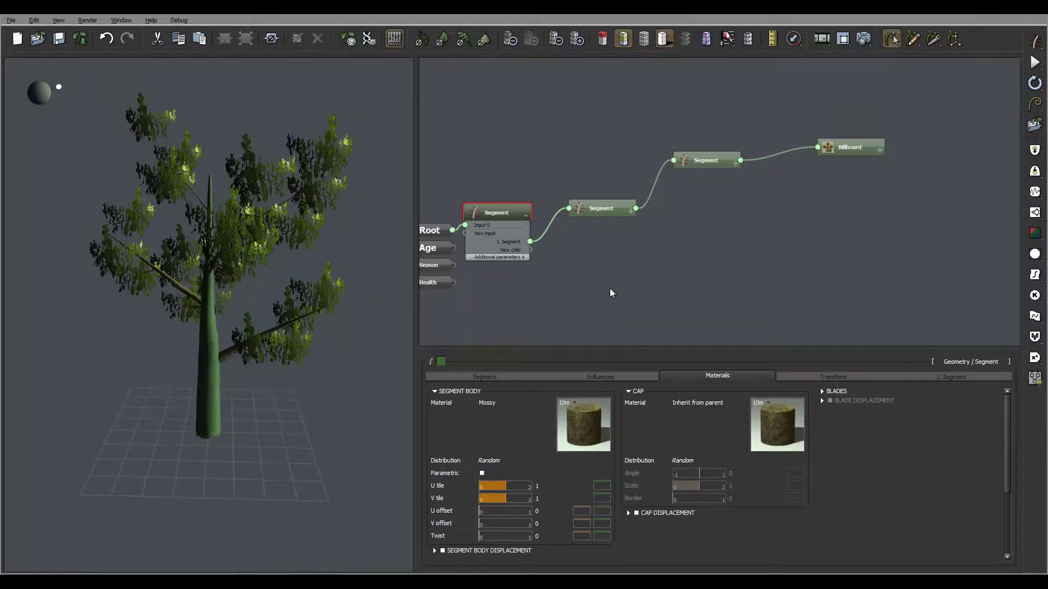
Step: Switch the tree preview to display the actual material colors on the trunk and branches
left_click_drag(186, 281, 208, 278)
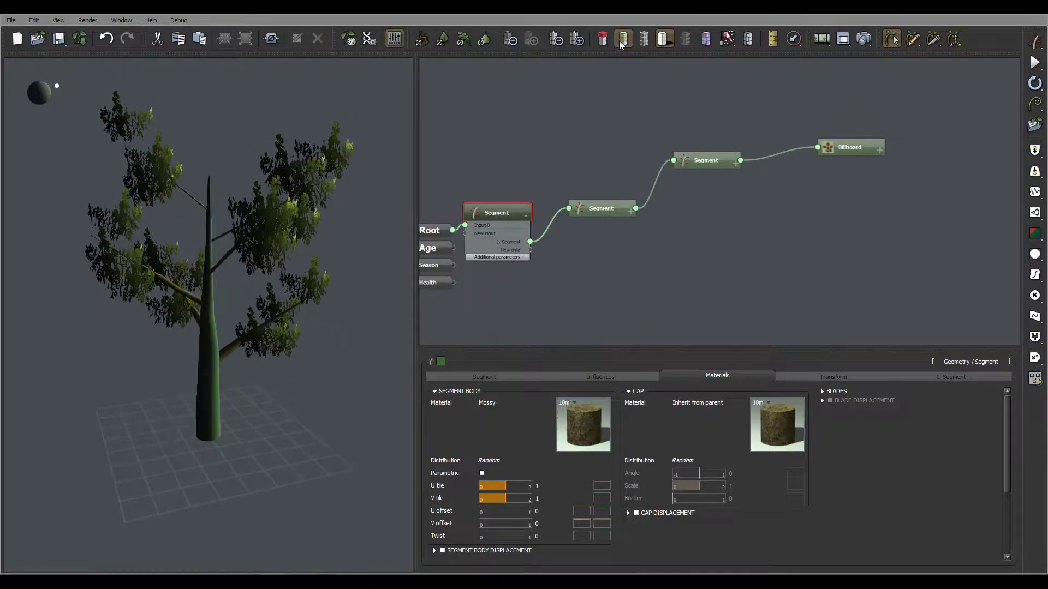
left_click(625, 41)
left_click_drag(327, 248, 193, 254)
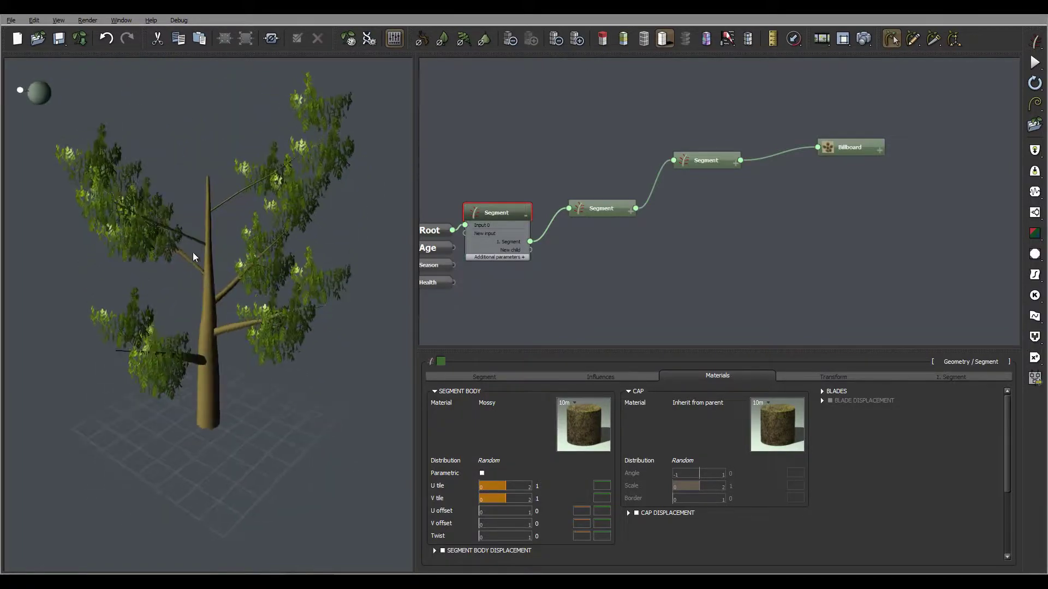
Step: Increase the number of branch Segments growing on the trunk Segment
key("f")
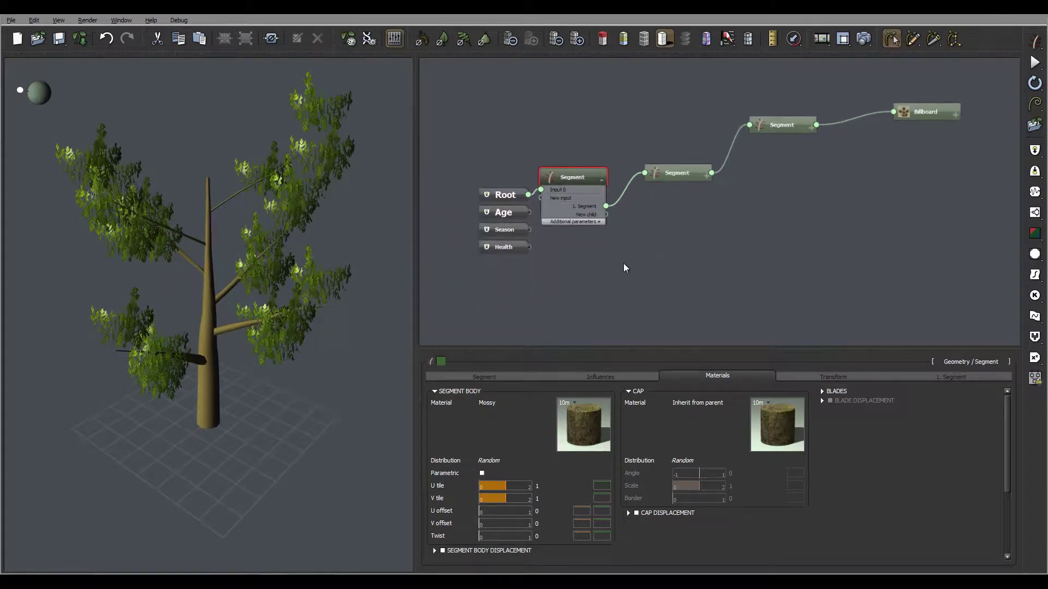
left_click(944, 378)
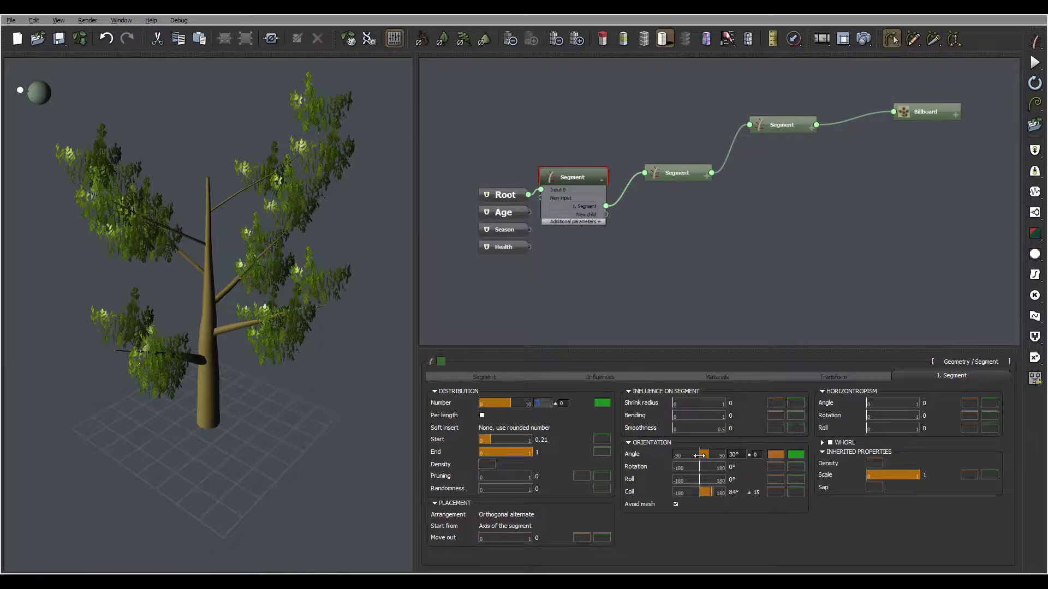
key("Return")
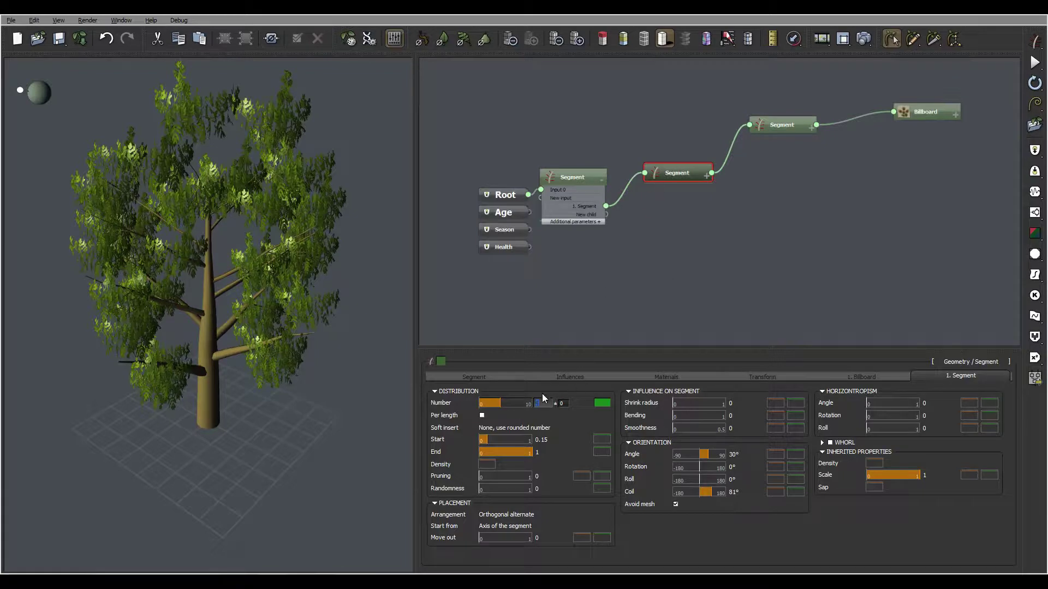
Step: Set the branch Segment's length to 4 with a variation of 2, and raise its tropism to 1.47
left_click(486, 377)
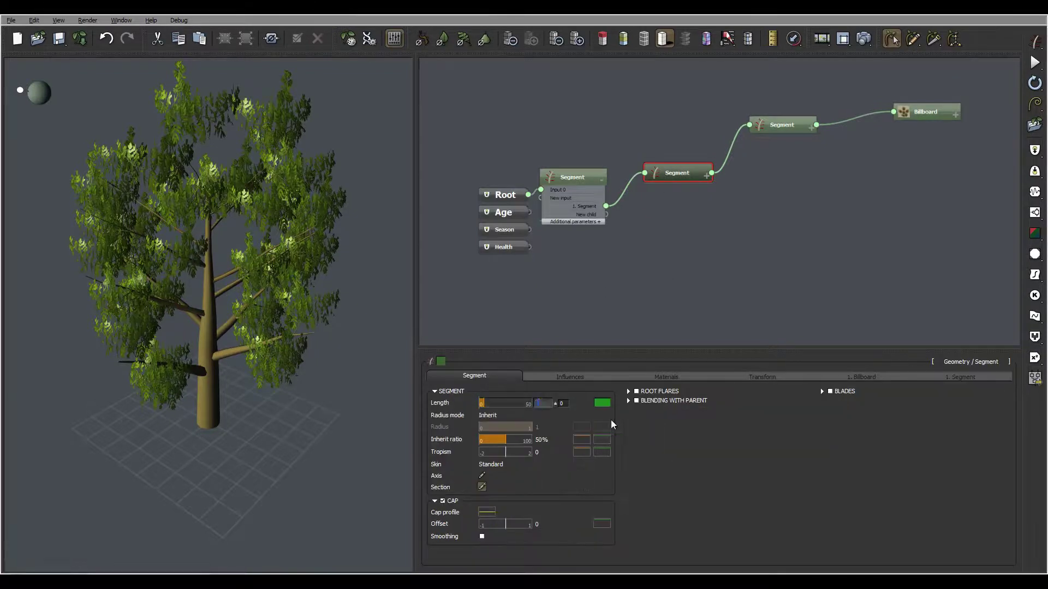
type("4")
key("Tab")
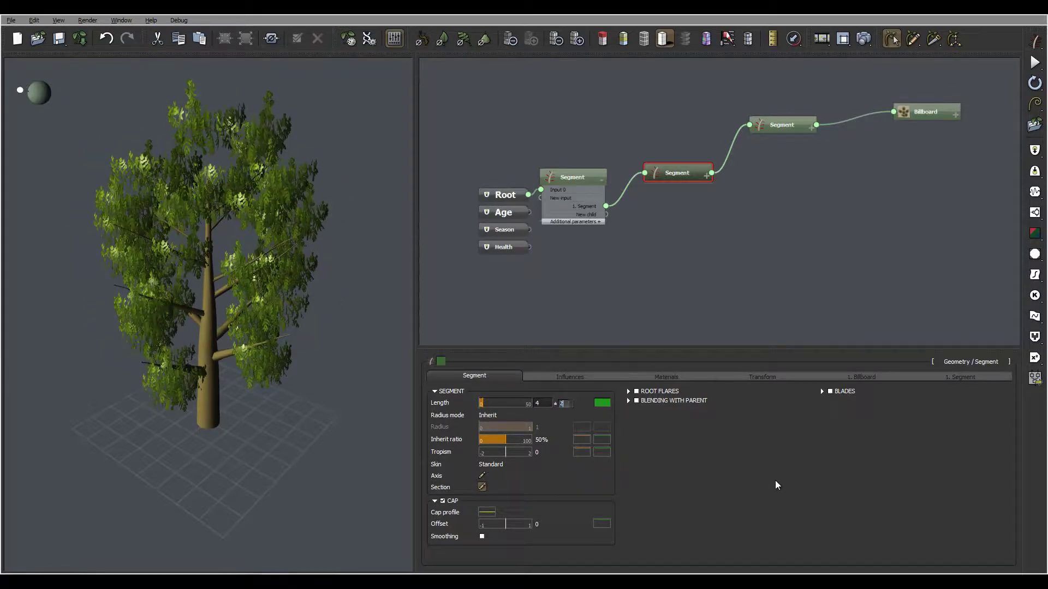
type("2")
key("Return")
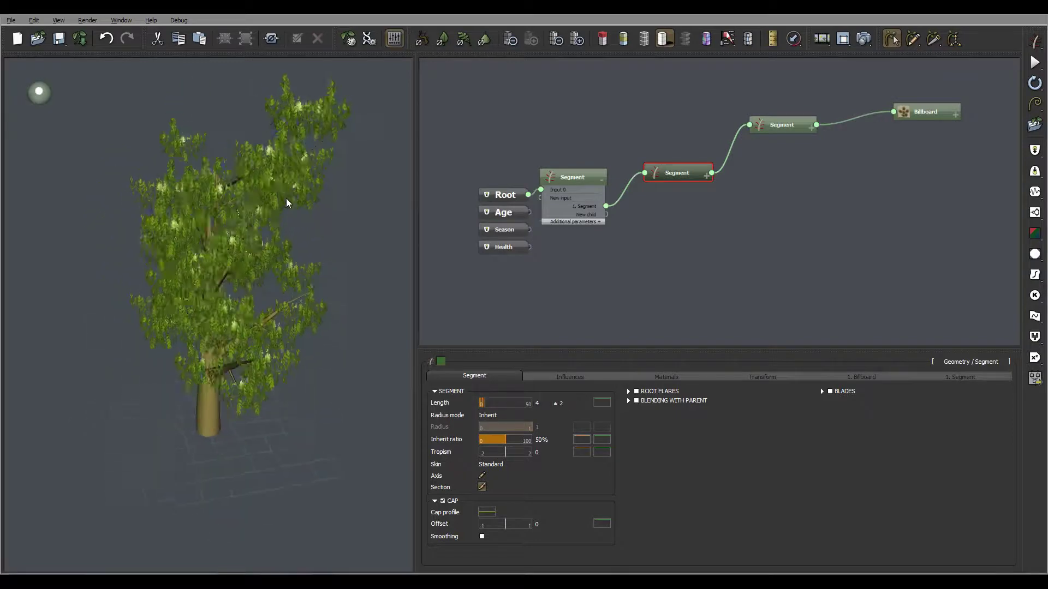
left_click_drag(289, 203, 185, 204)
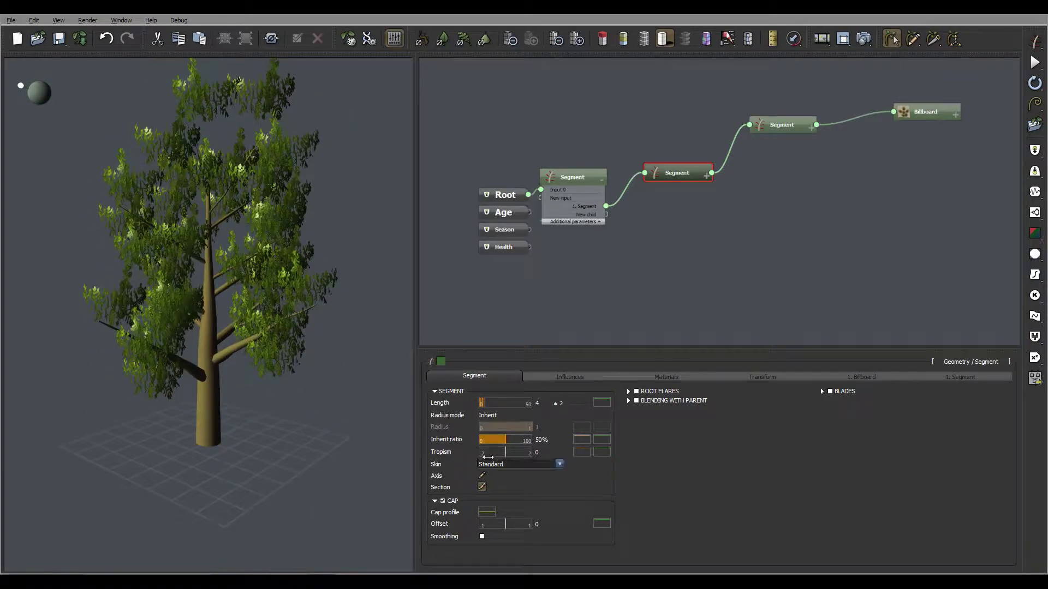
left_click_drag(488, 457, 526, 452)
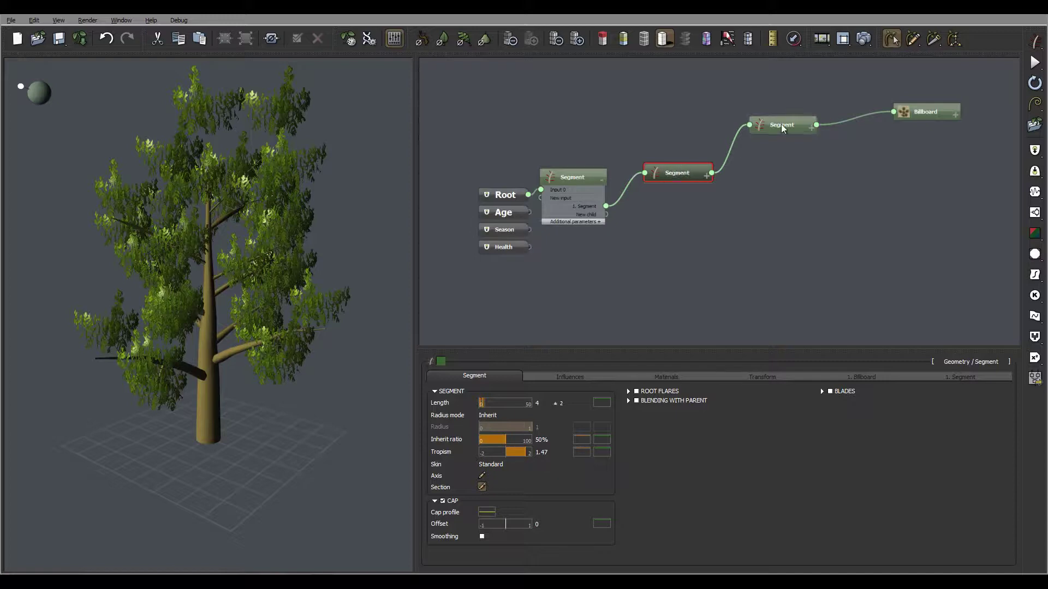
Step: Set the number of twig Segments growing on the branch Segment to 8 with a variation of 1
left_click(960, 376)
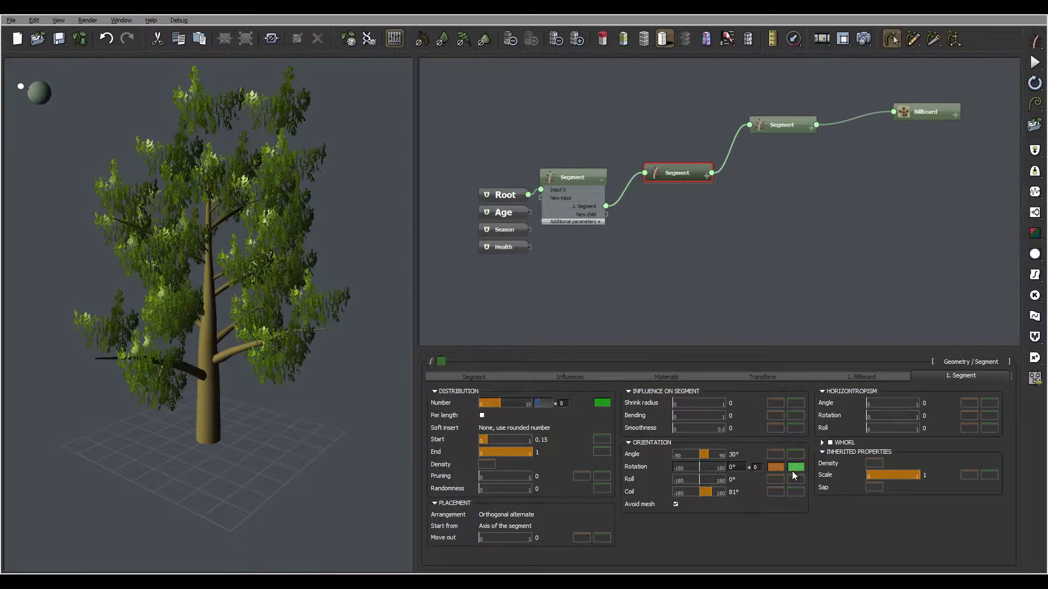
key("Return")
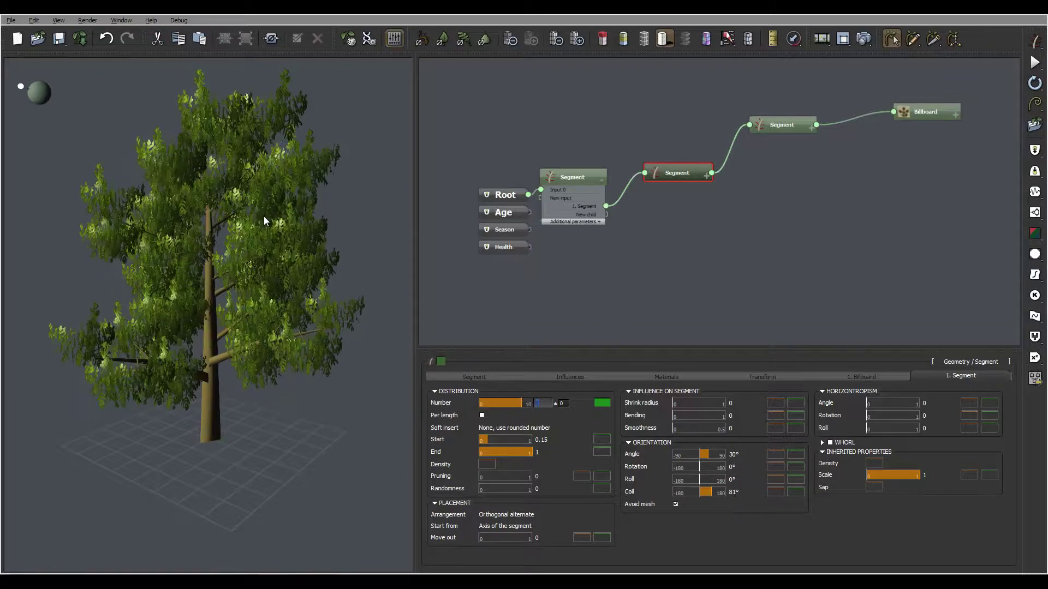
left_click_drag(264, 218, 232, 218)
left_click_drag(294, 241, 246, 256)
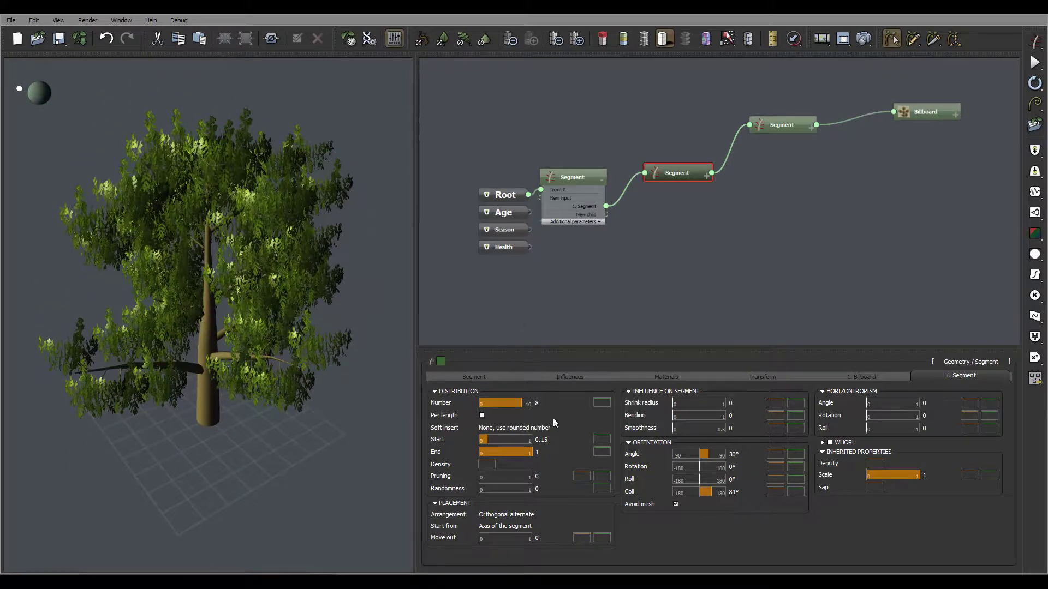
left_click(601, 403)
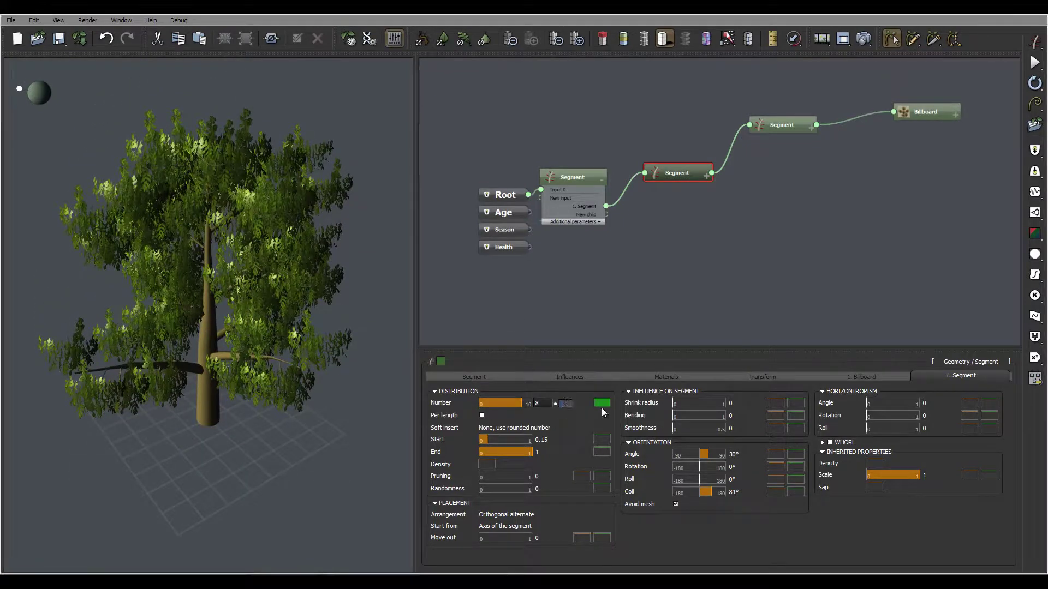
key("Return")
Step: Set the length of the twig Segment that carries the leaf Billboard to 2
left_click(783, 121)
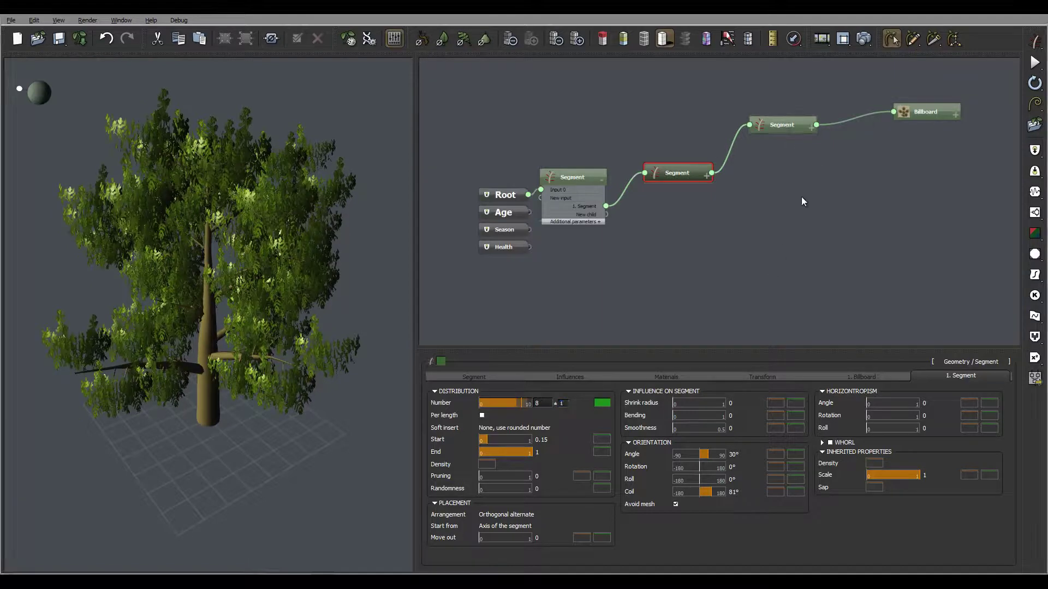
left_click(787, 122)
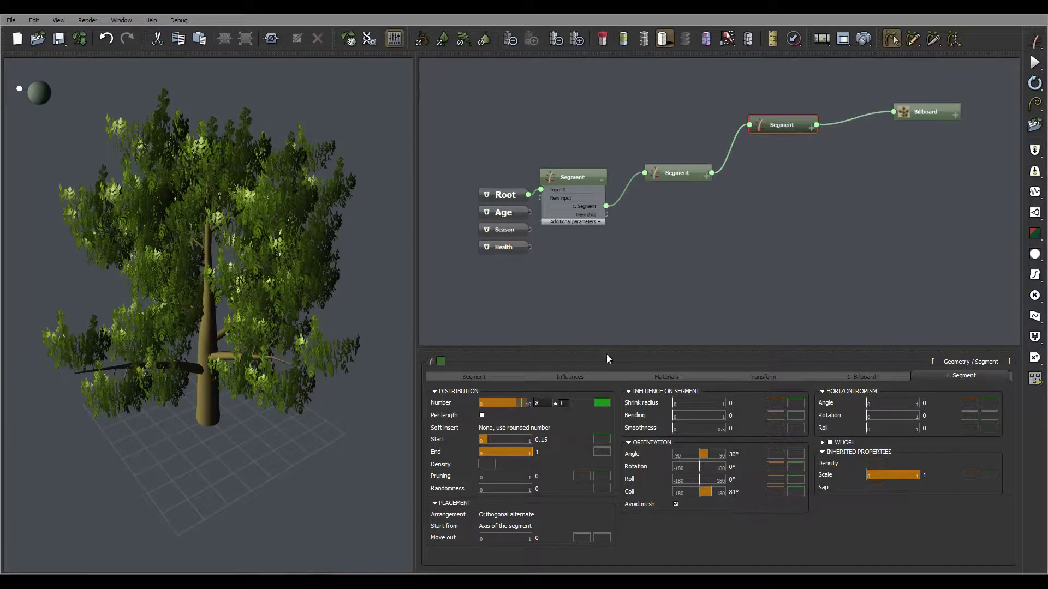
left_click(482, 375)
double_click(537, 403)
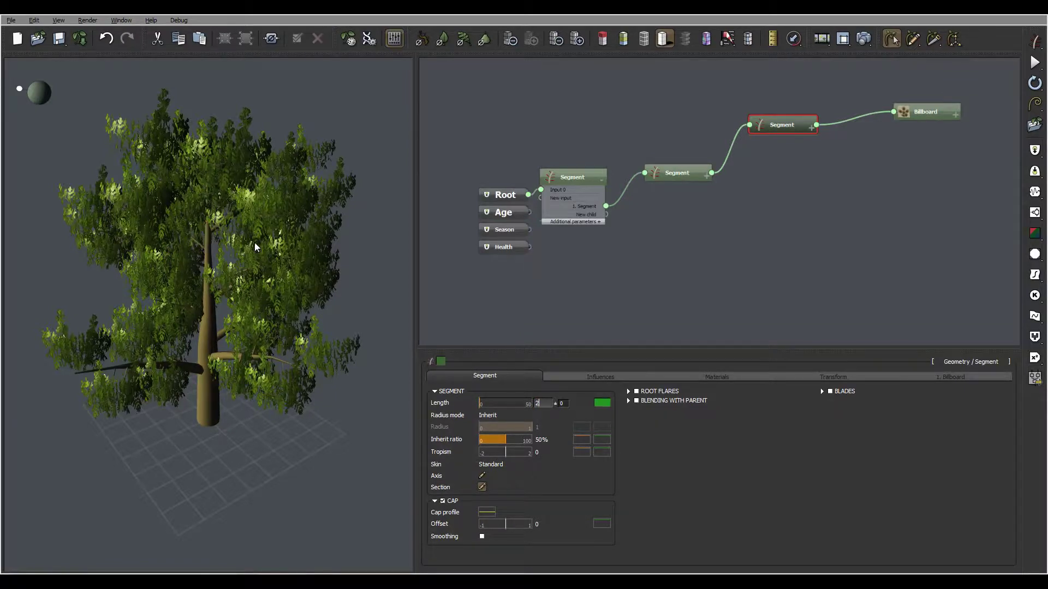
left_click(334, 252)
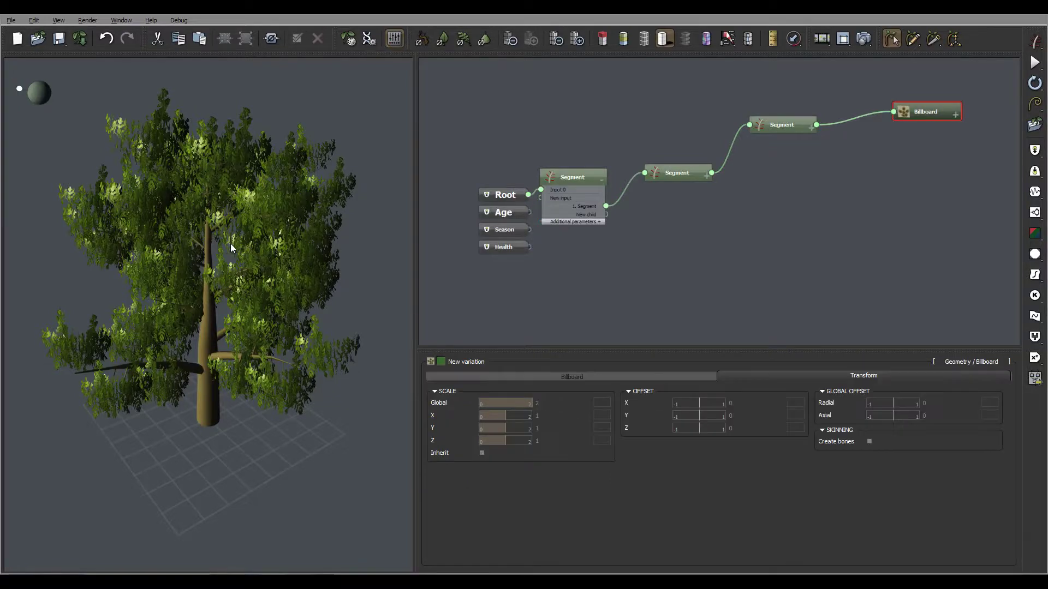
Step: Assign the Mossy material from the Plants Barks collection to the branches and inspect the tree
double_click(230, 243)
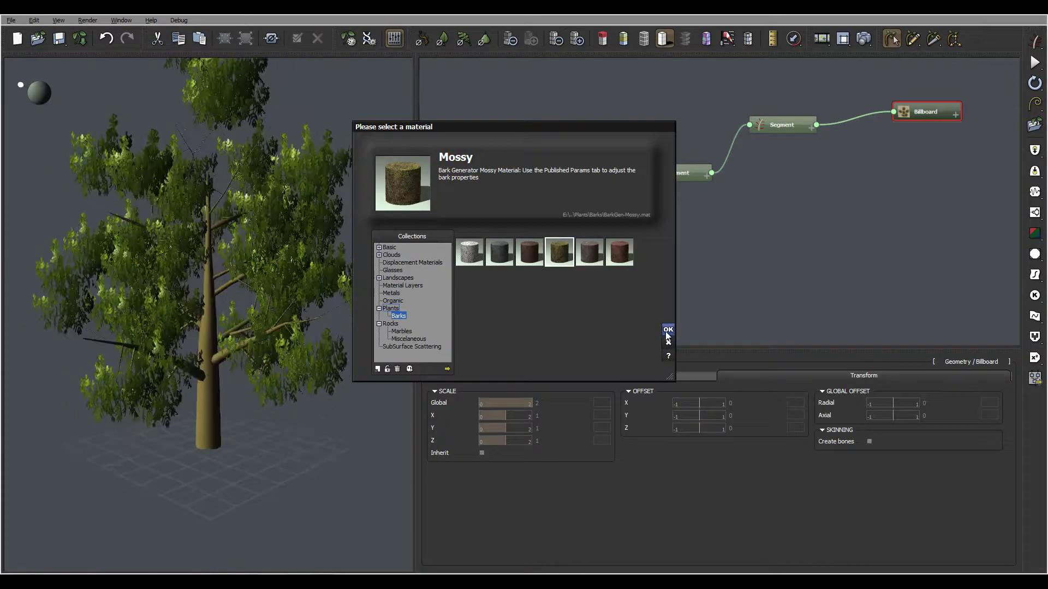
left_click(667, 331)
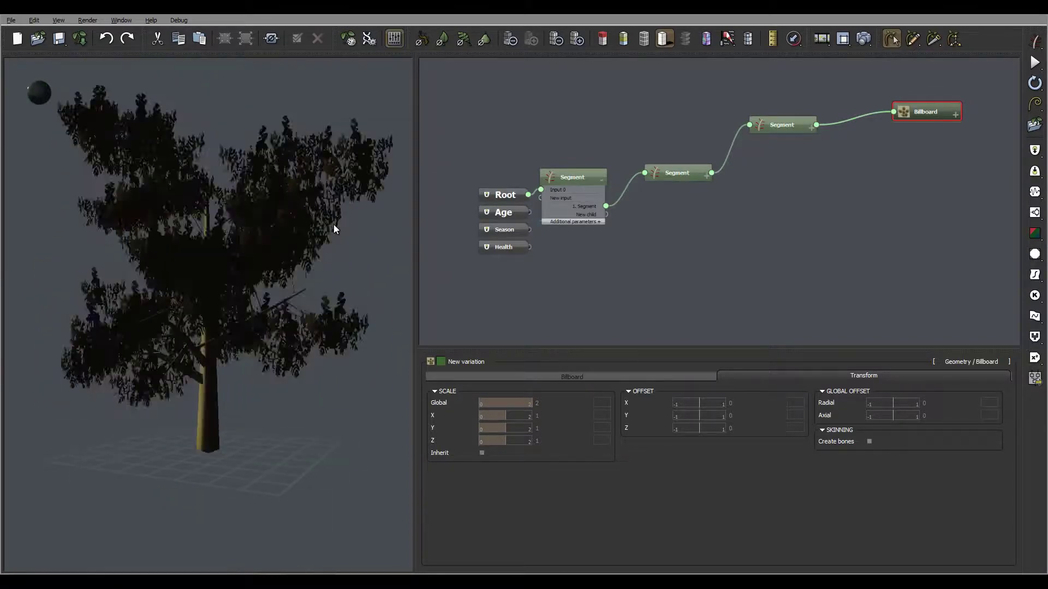
mouse_move(333, 225)
left_mouse_down()
mouse_move(234, 227)
mouse_move(286, 247)
mouse_move(197, 251)
mouse_move(250, 261)
mouse_move(339, 246)
mouse_move(352, 255)
mouse_move(381, 212)
mouse_move(370, 326)
mouse_move(221, 306)
mouse_move(257, 268)
mouse_move(329, 250)
mouse_move(226, 253)
mouse_move(257, 278)
mouse_move(229, 185)
left_mouse_up()
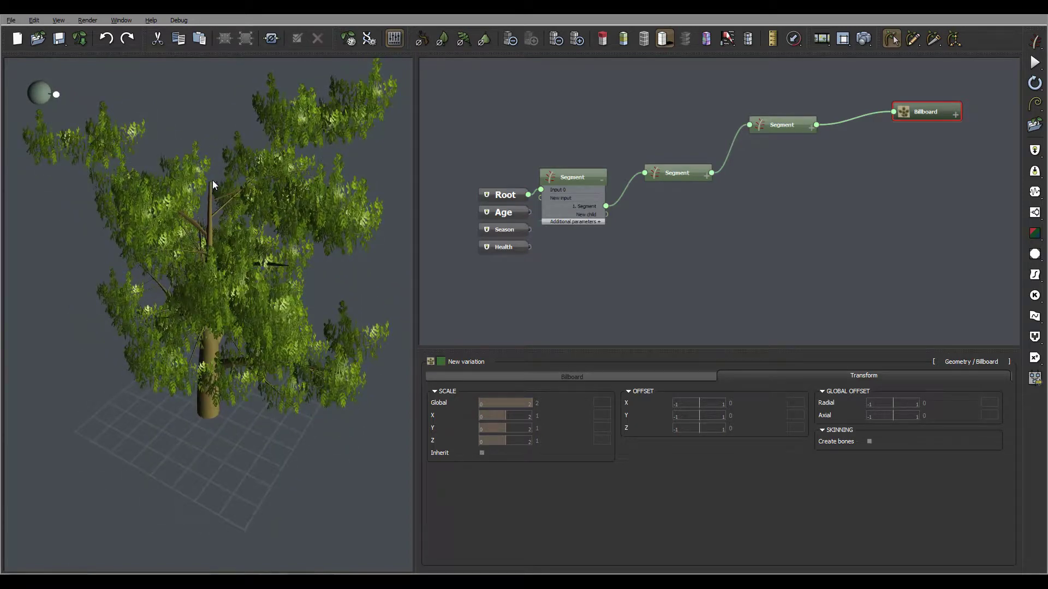
Step: Raise the angle of the branch Segments growing on the trunk Segment to 45° and on to 55°, checking the tree's shape
left_click(585, 172)
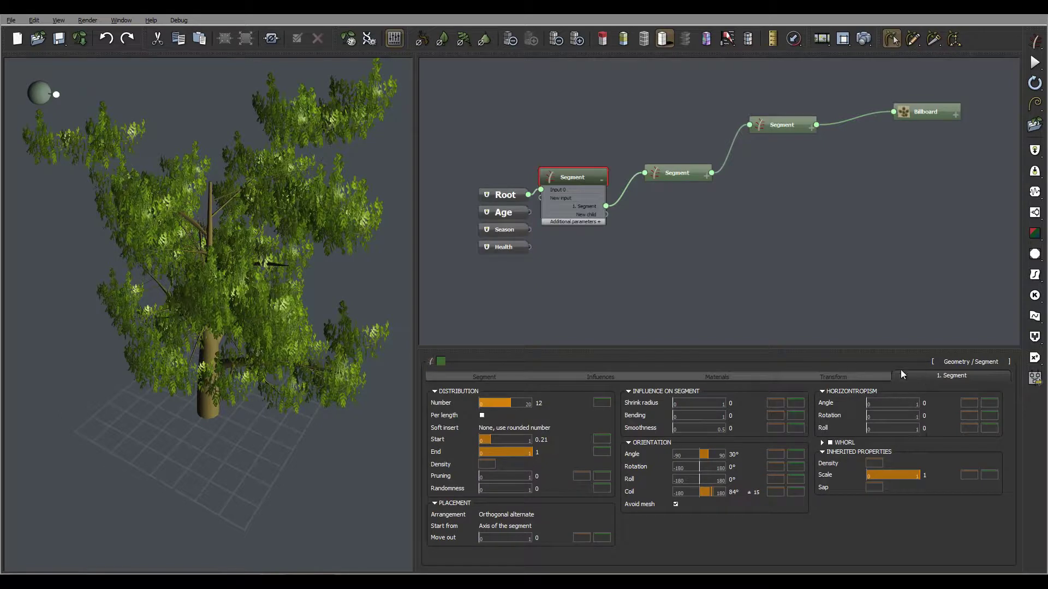
double_click(736, 454)
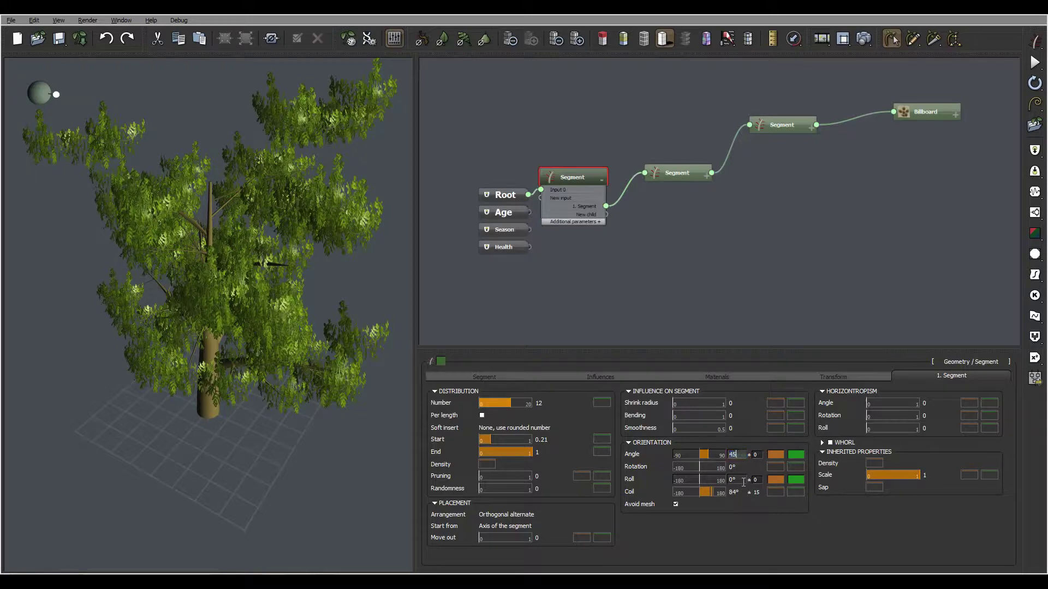
key("Return")
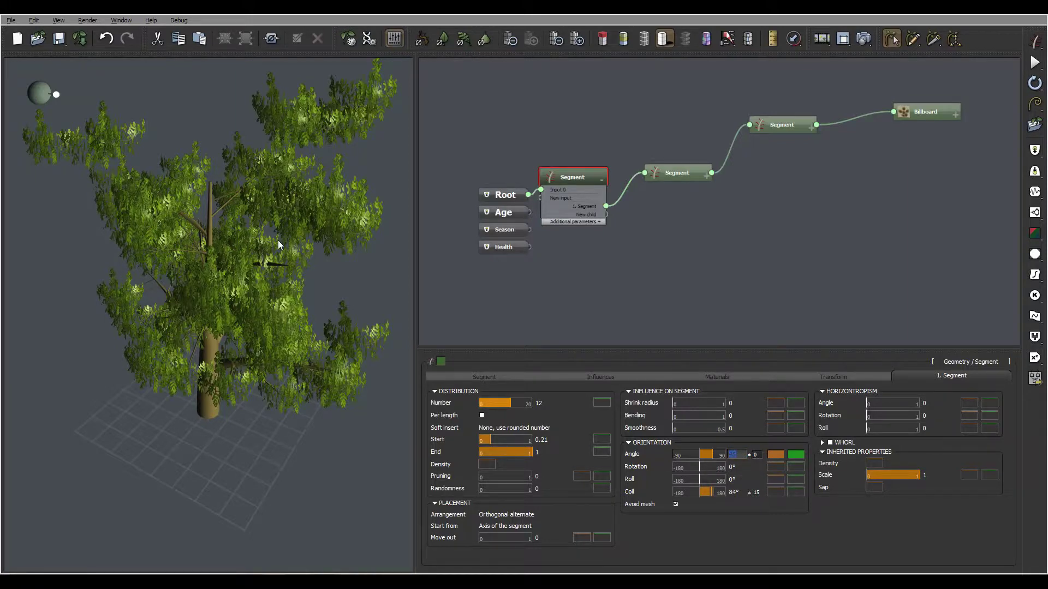
left_click_drag(277, 240, 317, 211)
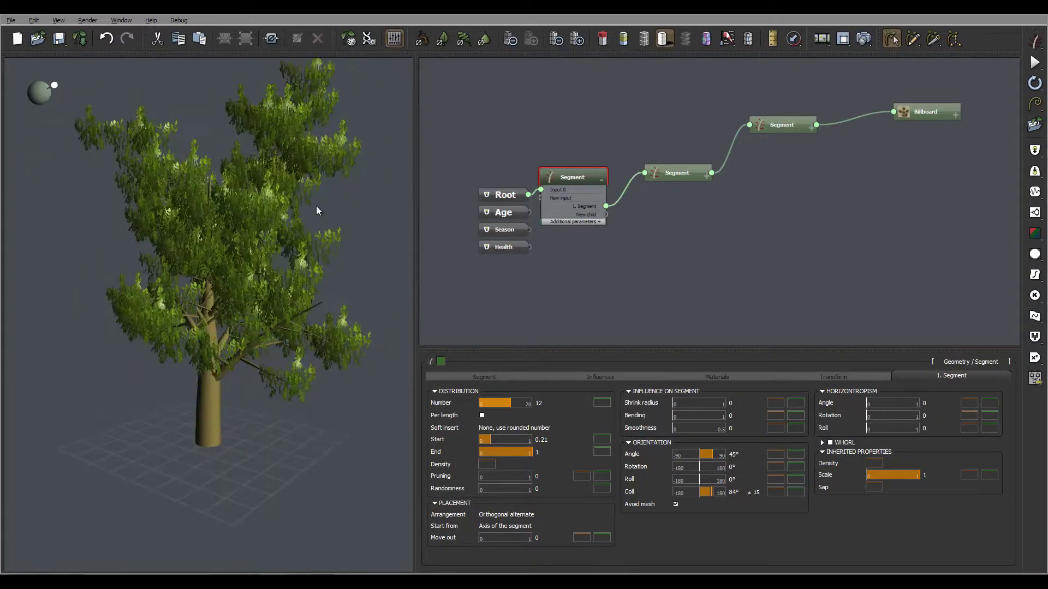
double_click(738, 457)
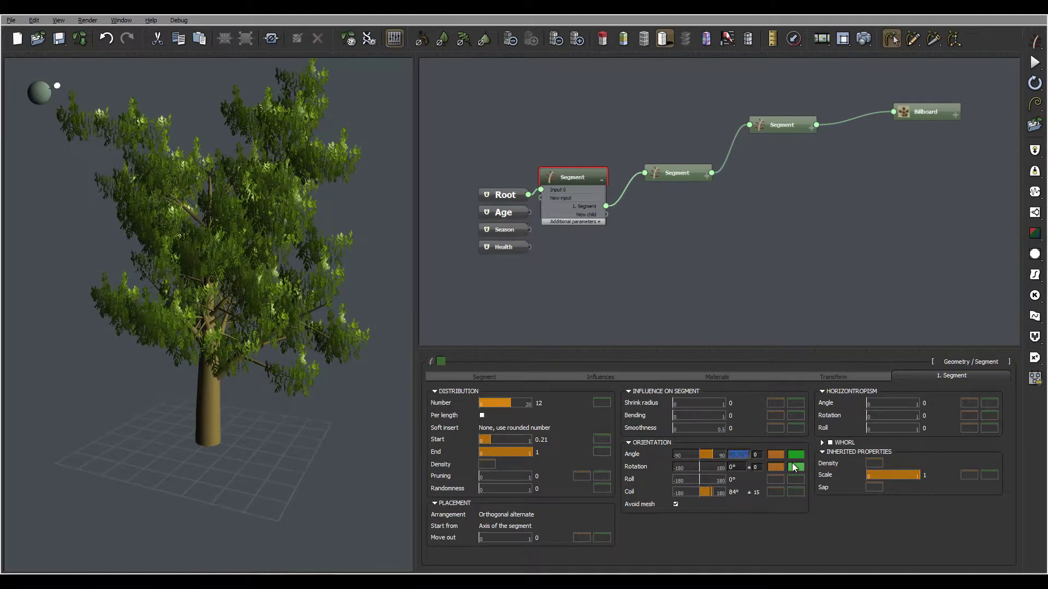
type("55")
key("Return")
left_click_drag(335, 266, 243, 245)
Step: Edit the branch Angle filter so its profile rises from about 0.31 at X 0 to about 1.01 at X 1
right_click(775, 457)
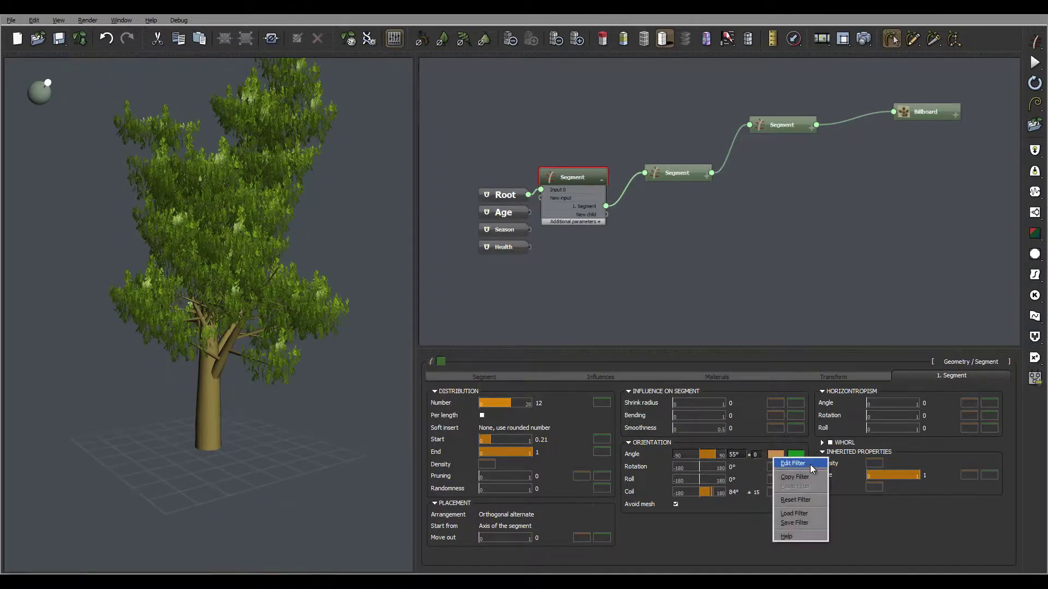
left_click(789, 464)
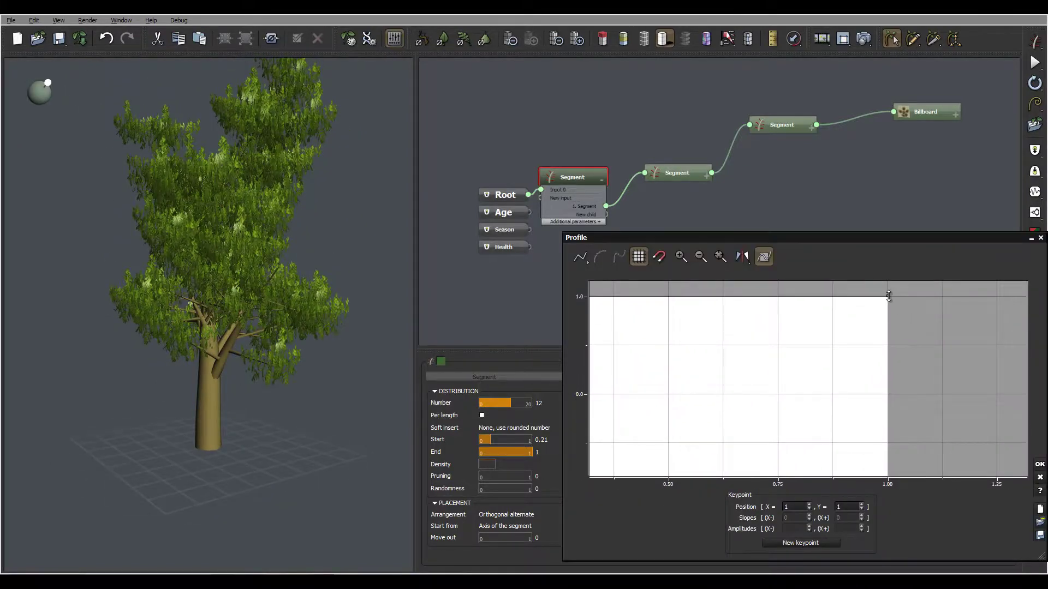
left_click_drag(887, 296, 886, 366)
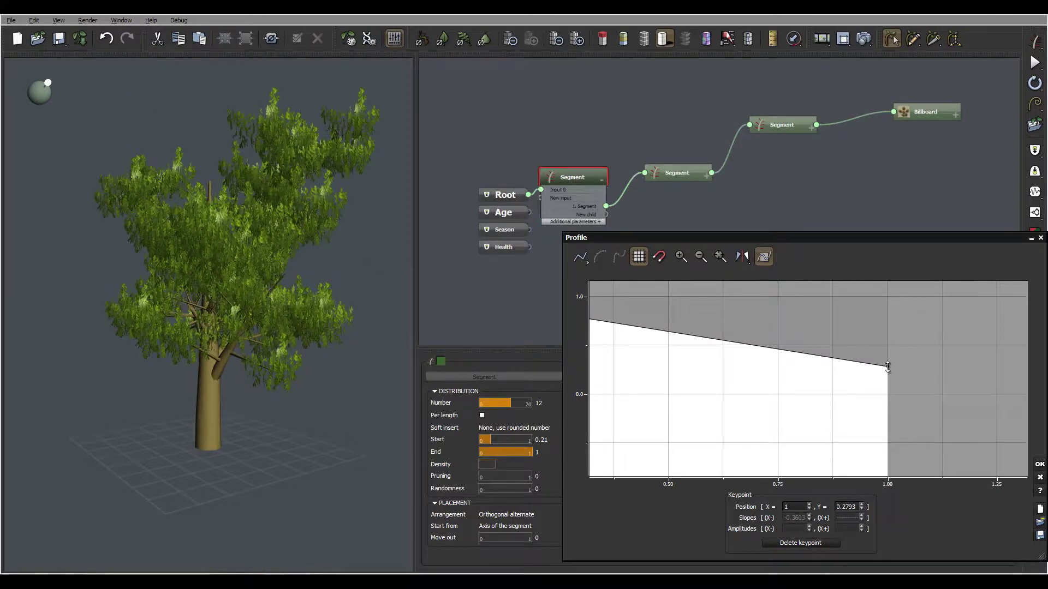
left_click_drag(887, 368, 887, 295)
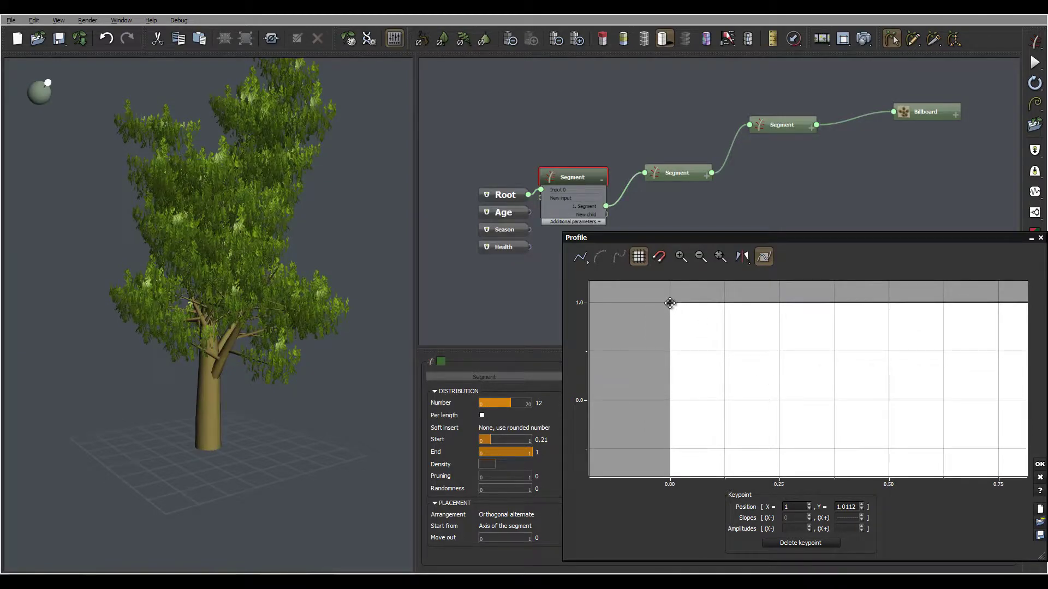
left_click_drag(670, 302, 658, 368)
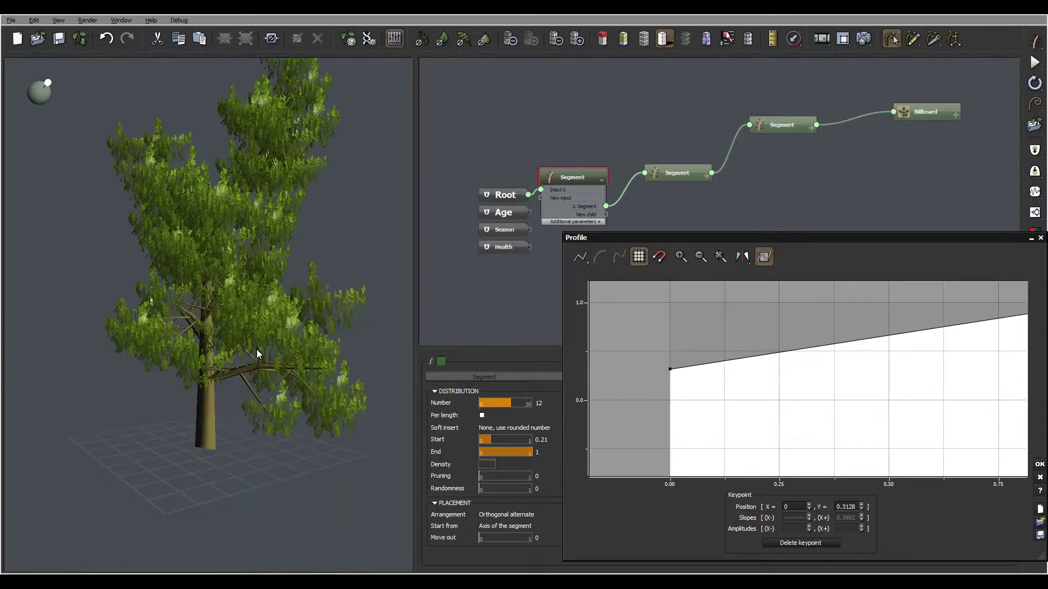
left_click_drag(259, 353, 262, 293)
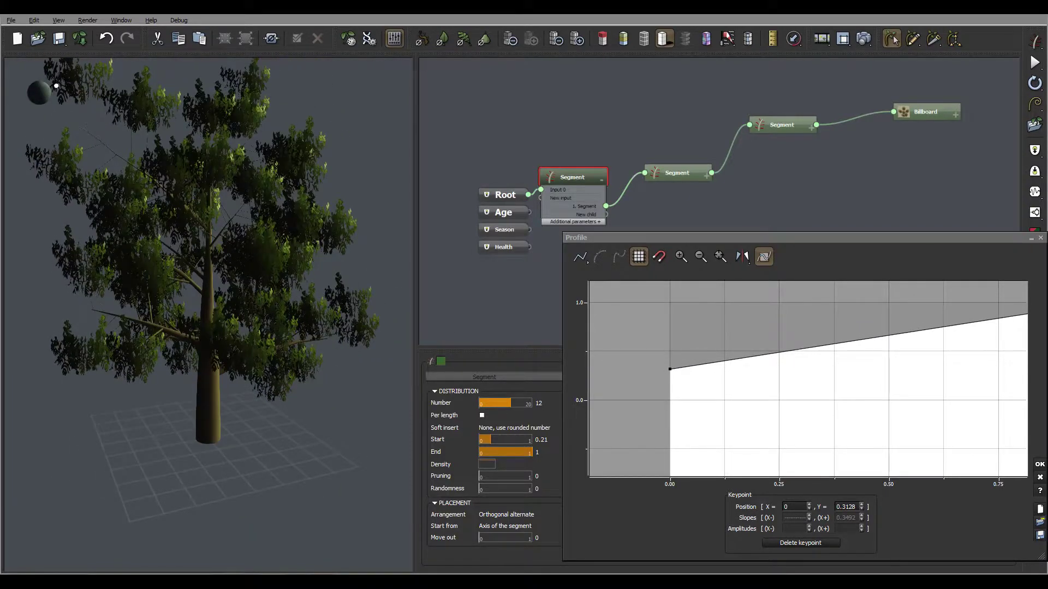
left_click(1039, 465)
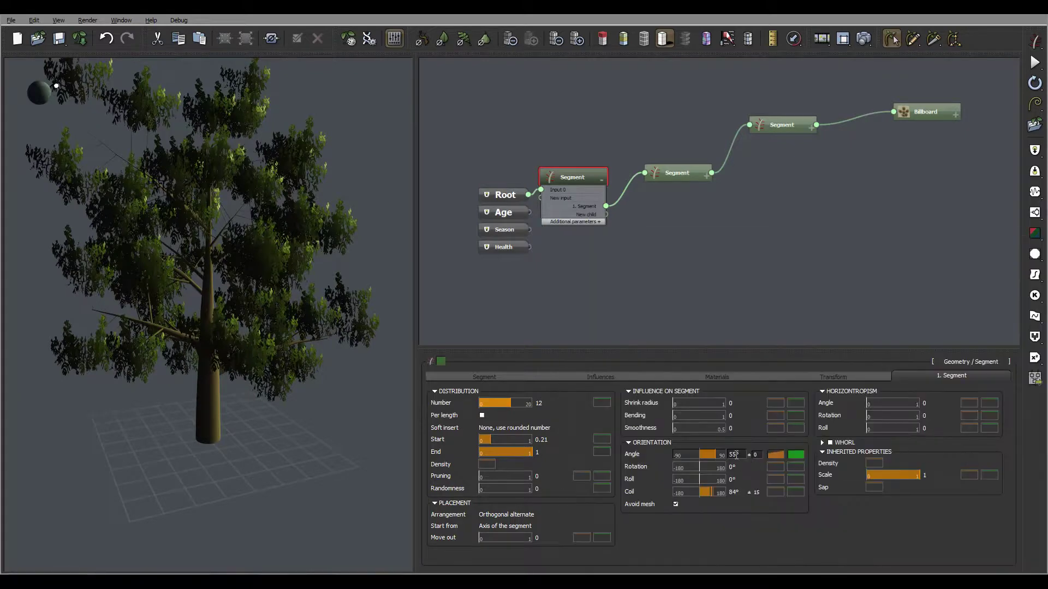
Step: Set the angle of the branch Segments on the trunk to 75° and inspect the tree
double_click(736, 455)
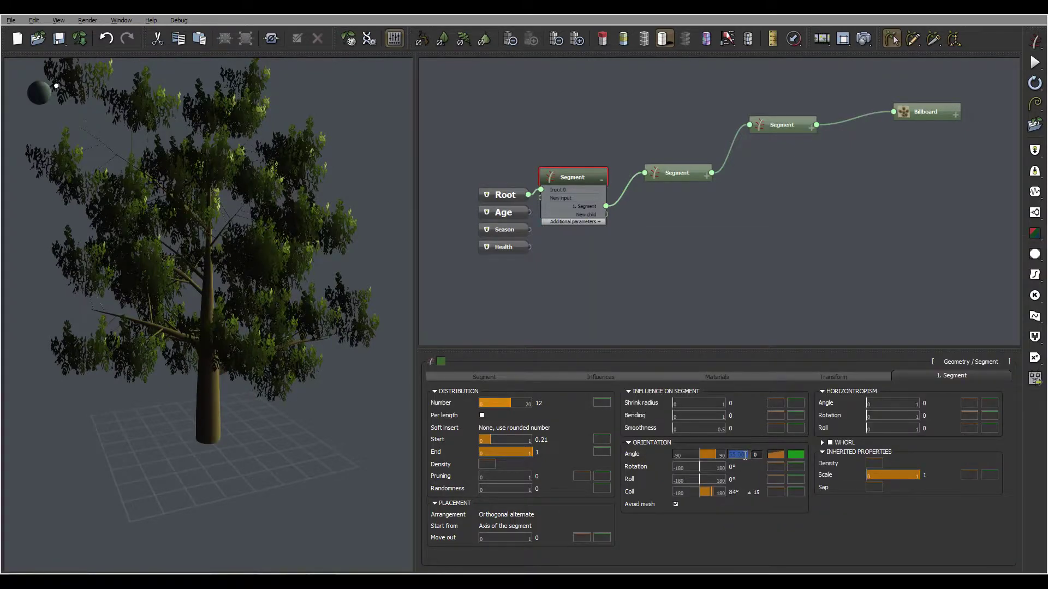
key("Return")
mouse_move(178, 189)
left_mouse_down()
mouse_move(355, 193)
mouse_move(280, 181)
mouse_move(300, 192)
mouse_move(273, 170)
mouse_move(315, 202)
mouse_move(308, 191)
mouse_move(245, 298)
mouse_move(267, 270)
mouse_move(355, 252)
mouse_move(220, 232)
mouse_move(241, 188)
mouse_move(175, 245)
mouse_move(303, 241)
mouse_move(280, 210)
mouse_move(329, 239)
mouse_move(325, 227)
mouse_move(273, 224)
left_mouse_up()
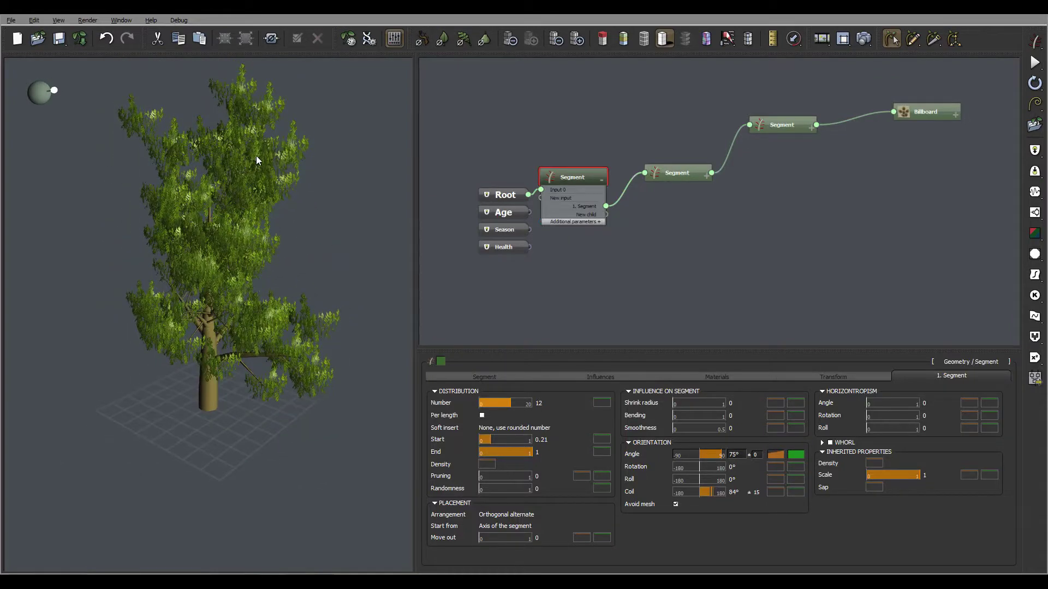
Step: Render the tree from a framed view and accept the post render options
left_click_drag(247, 159, 228, 240)
left_click_drag(329, 290, 292, 307)
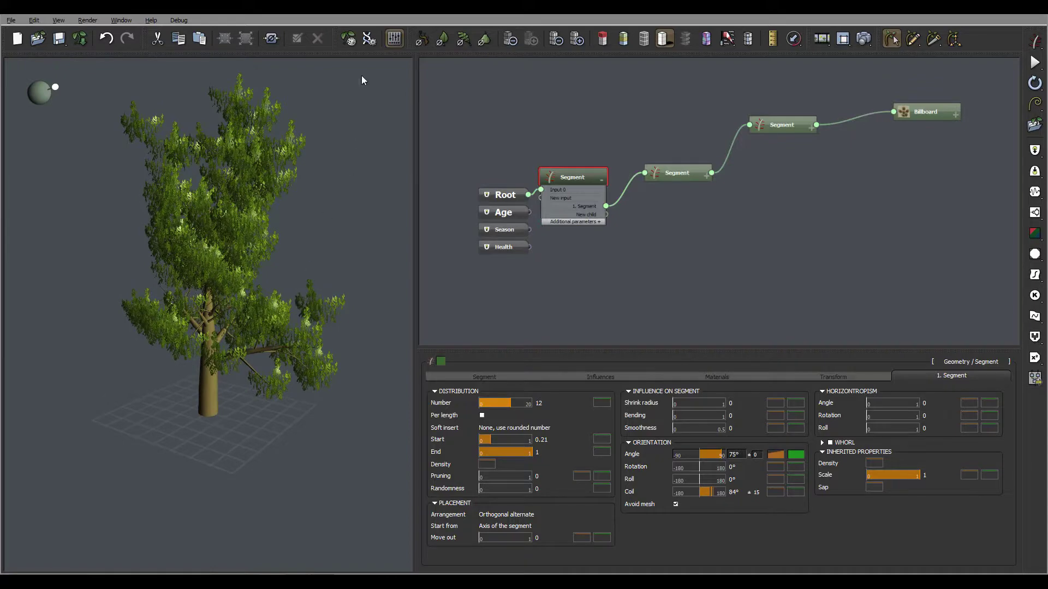
left_click(864, 39)
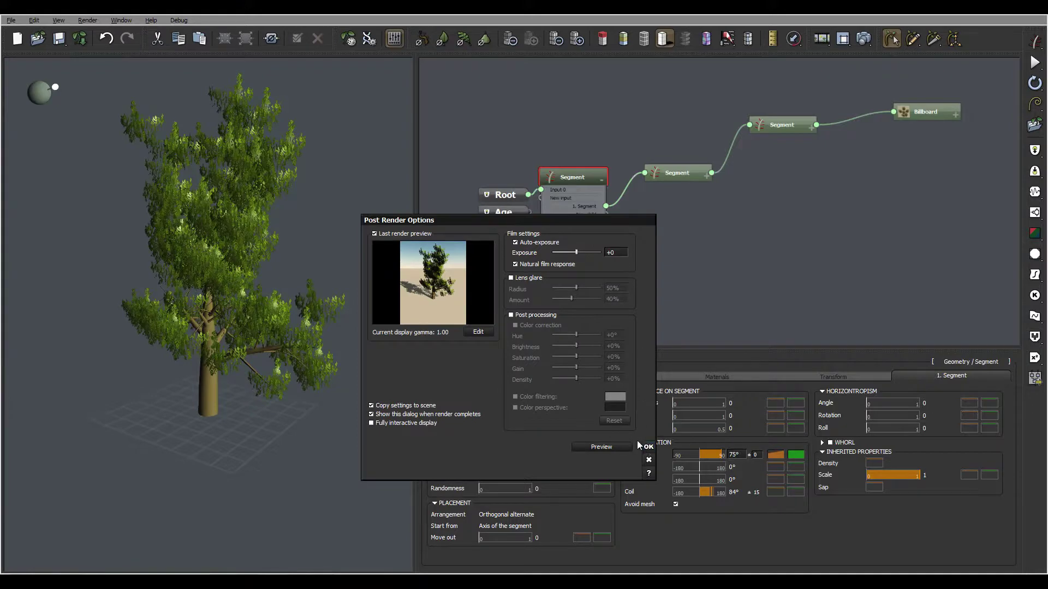
left_click(646, 446)
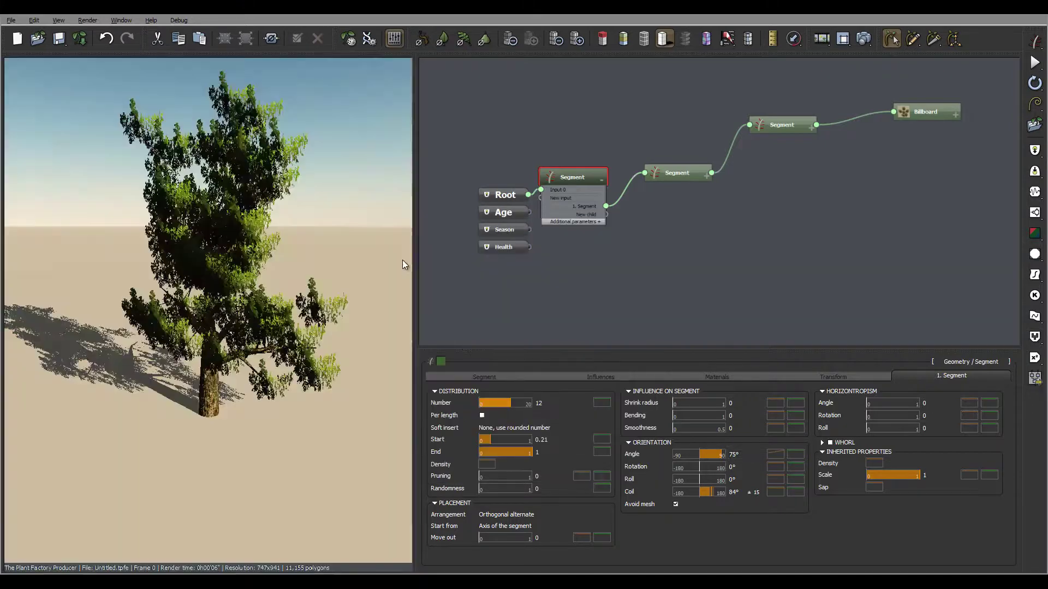